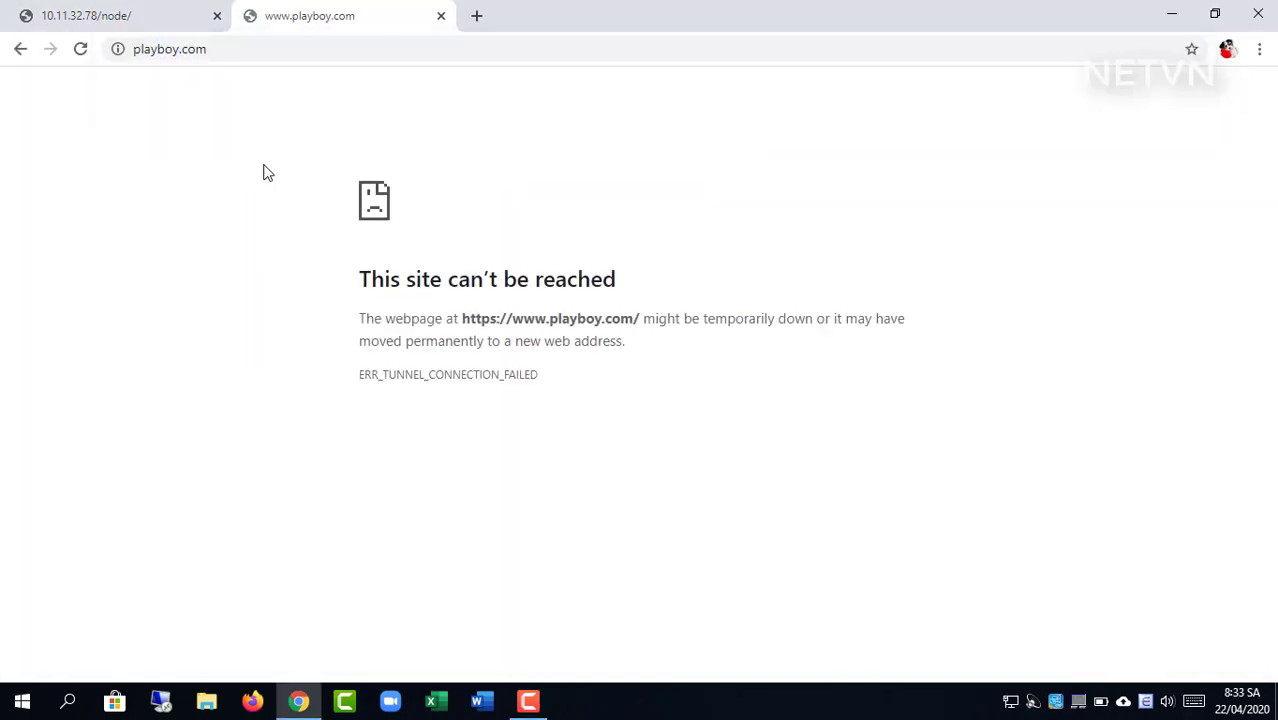
# Load playboy.com and see the tunnel error, then load bbc.com and youtube.com in new tabs.
pyautogui.click(476, 15)
pyautogui.write('bbc.com')
pyautogui.press('Return')
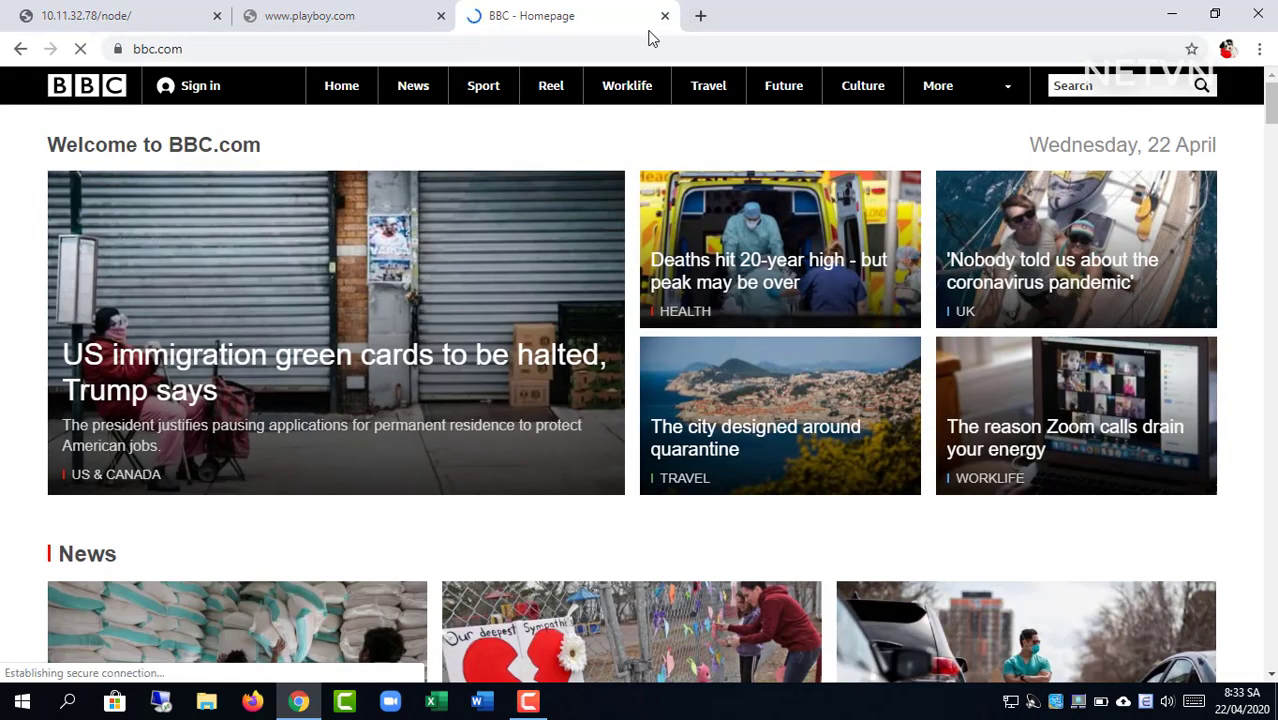
pyautogui.click(700, 15)
pyautogui.write('you')
pyautogui.click(506, 85)
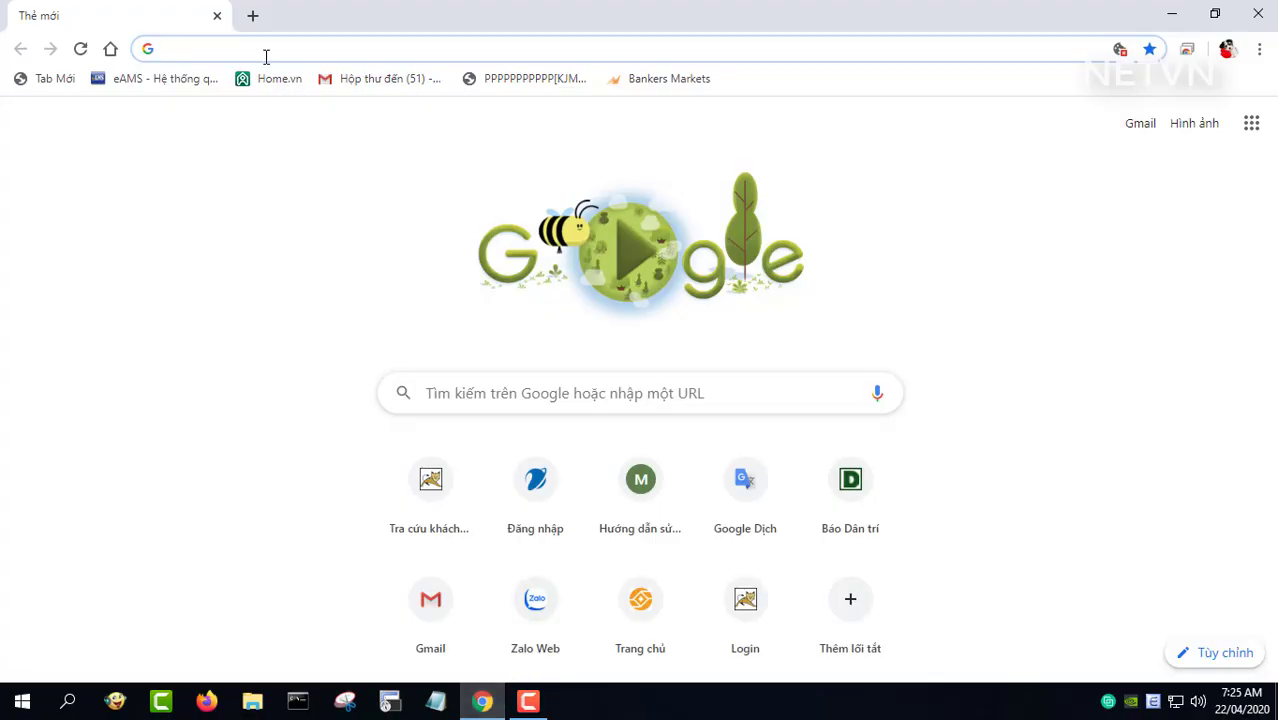
# Go to squid.diladele.com and open the Web Safety download page.
pyautogui.write('squid.diladele.com')
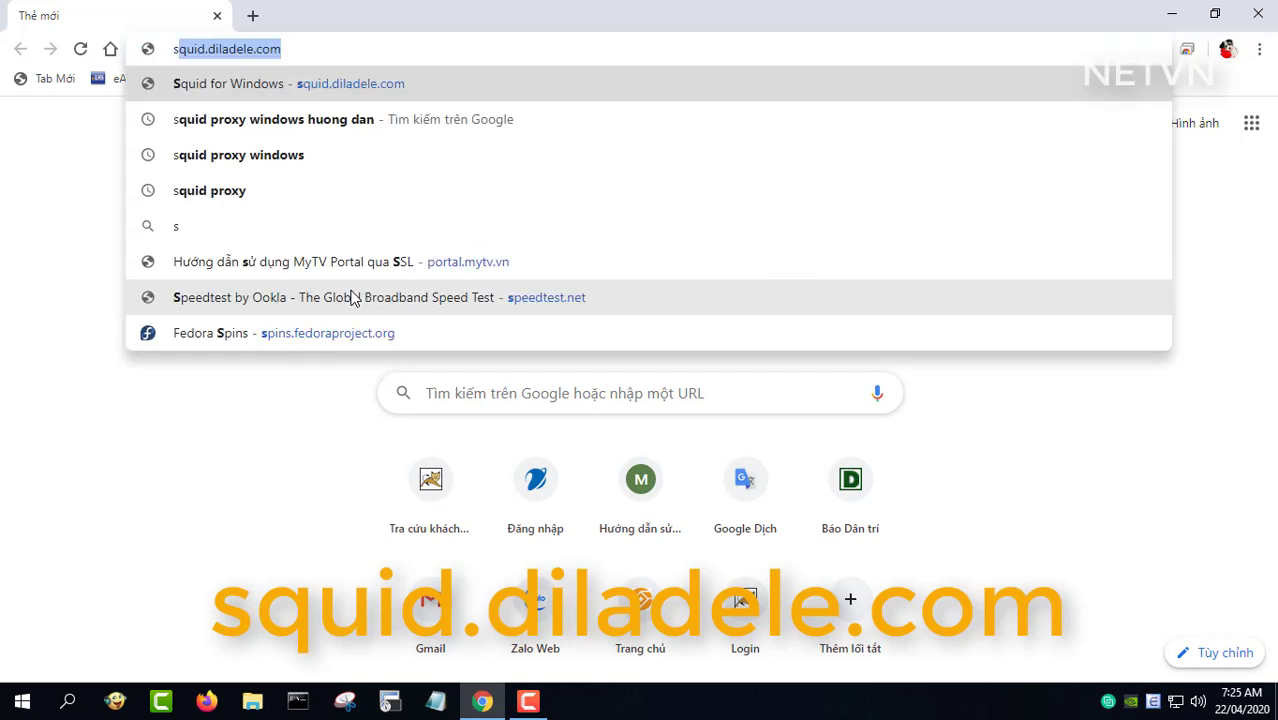
pyautogui.click(370, 89)
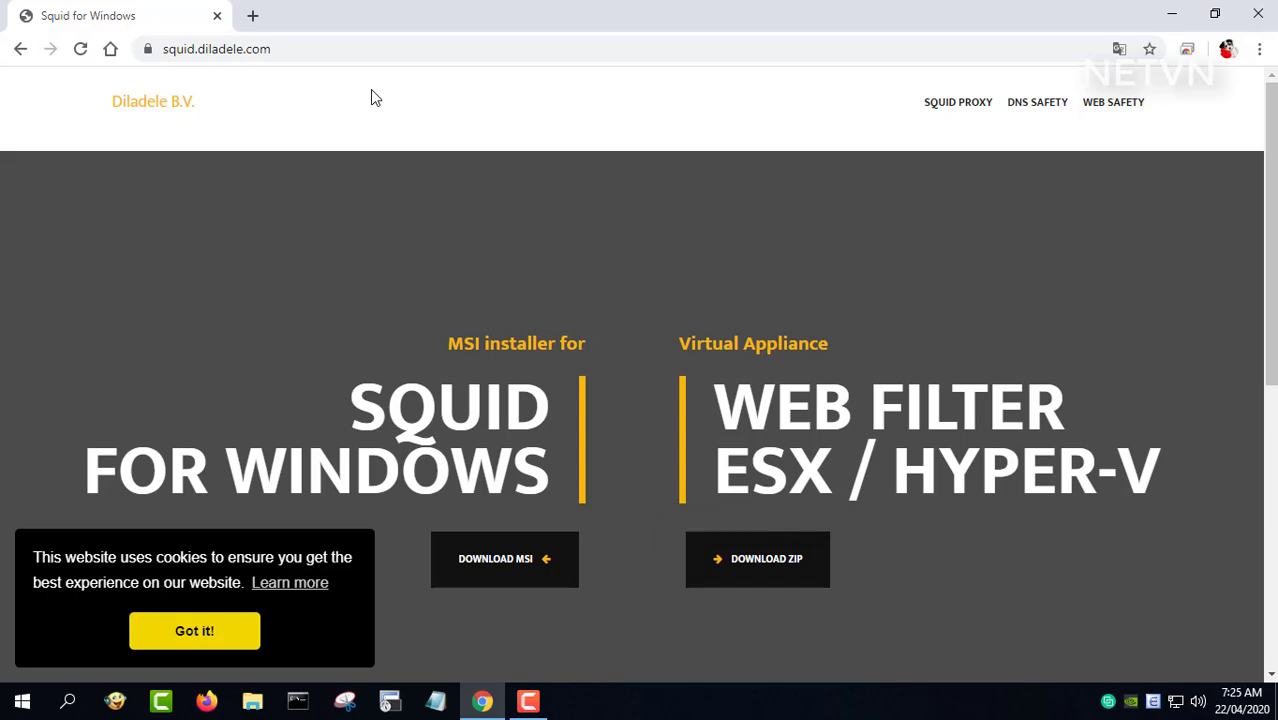
pyautogui.click(775, 569)
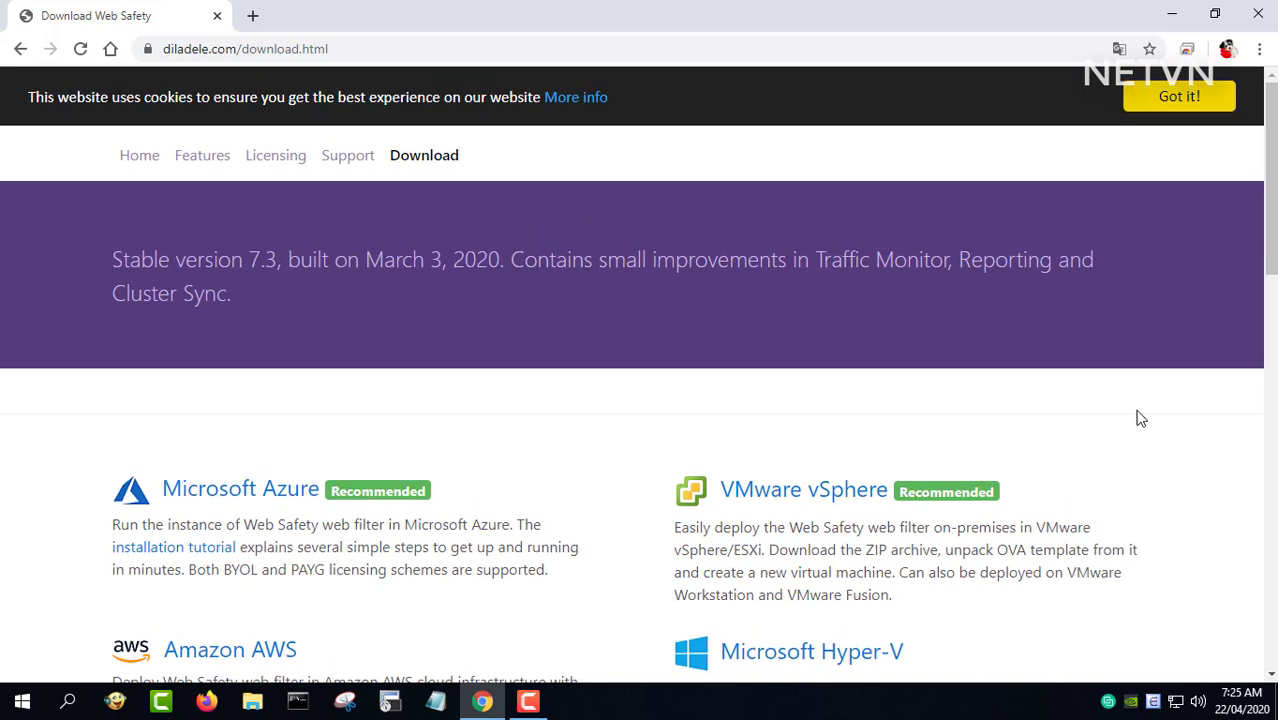
pyautogui.scroll(-3, 1272, 240)
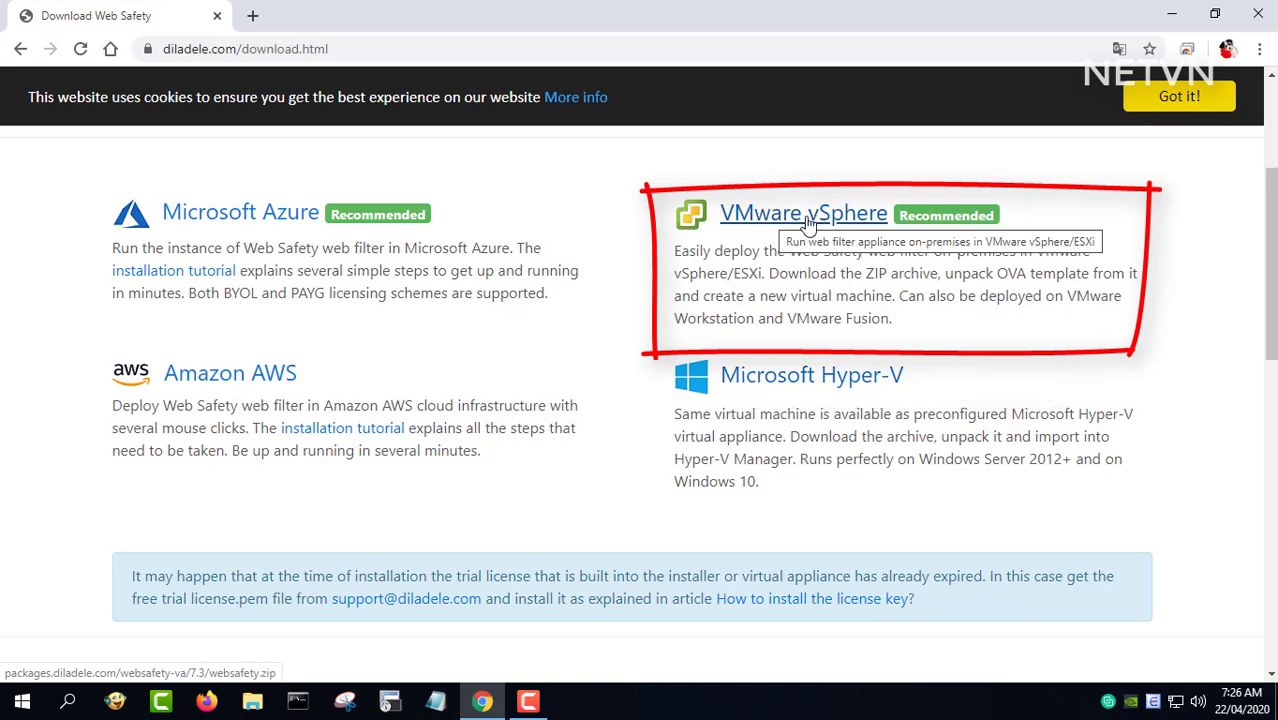
# Download the VMware vSphere appliance and save it as websafety.zip in Downloads.
pyautogui.click(808, 222)
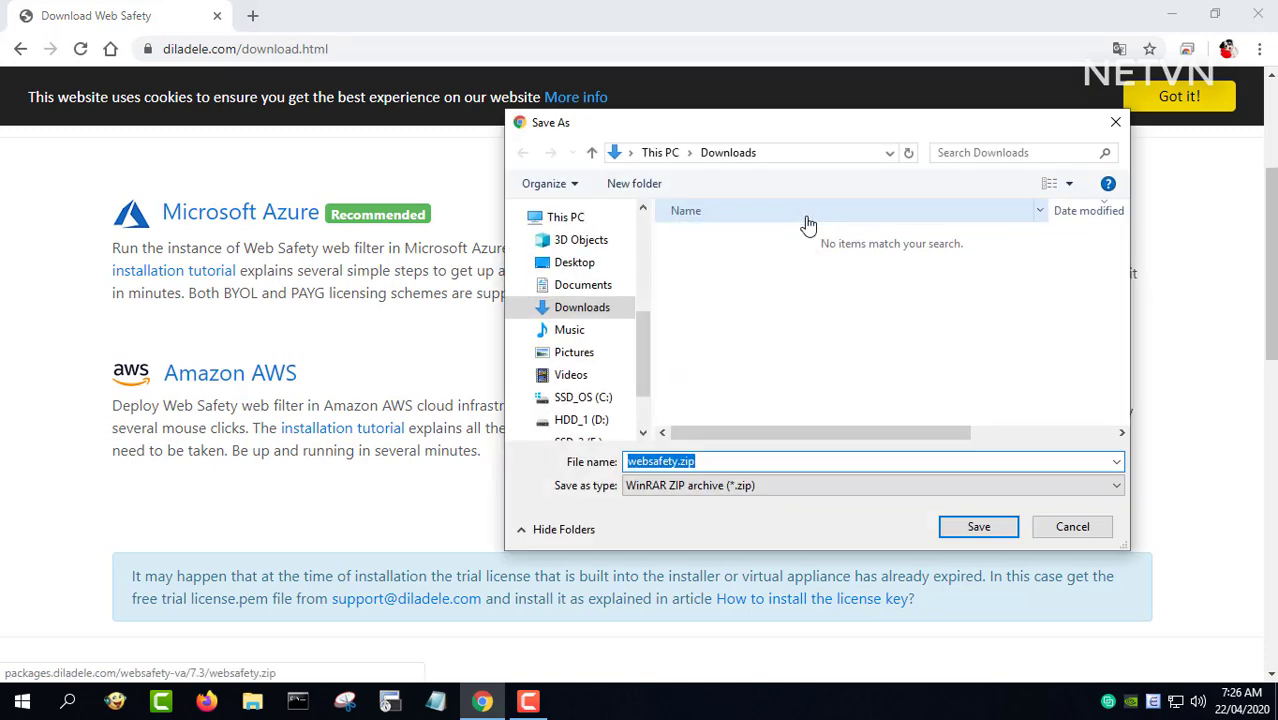
pyautogui.doubleClick(685, 461)
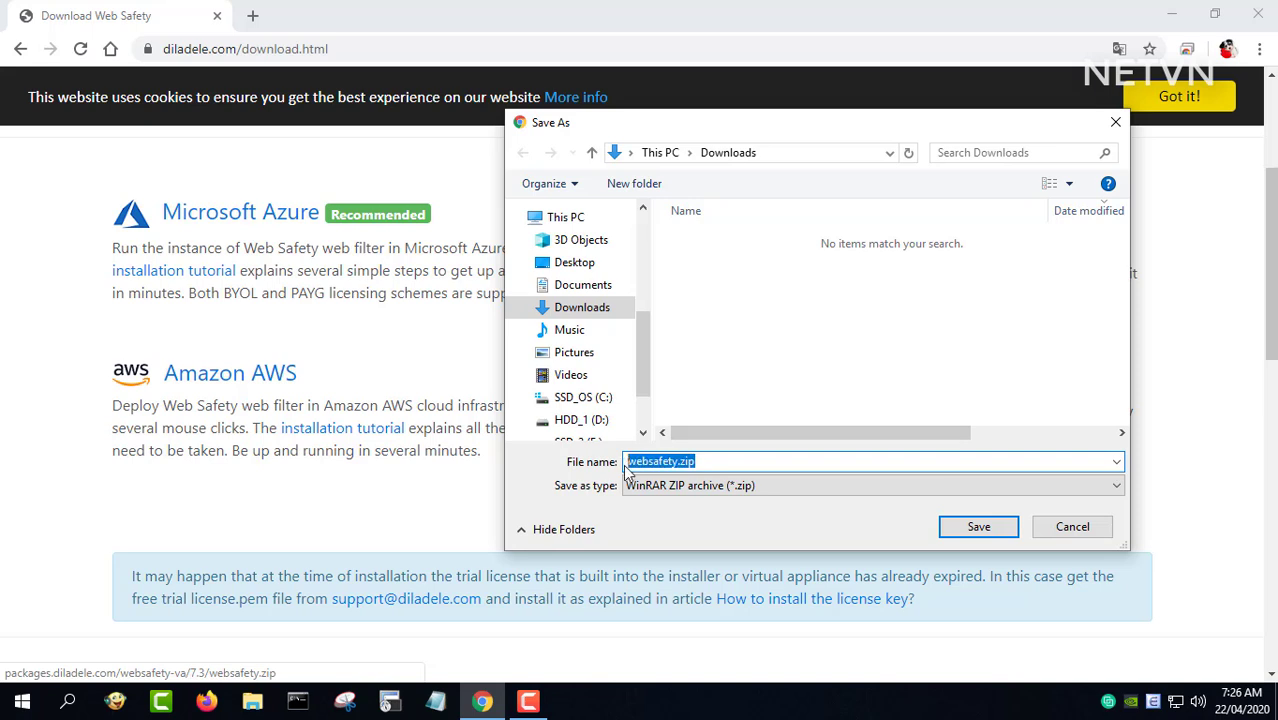
pyautogui.click(979, 527)
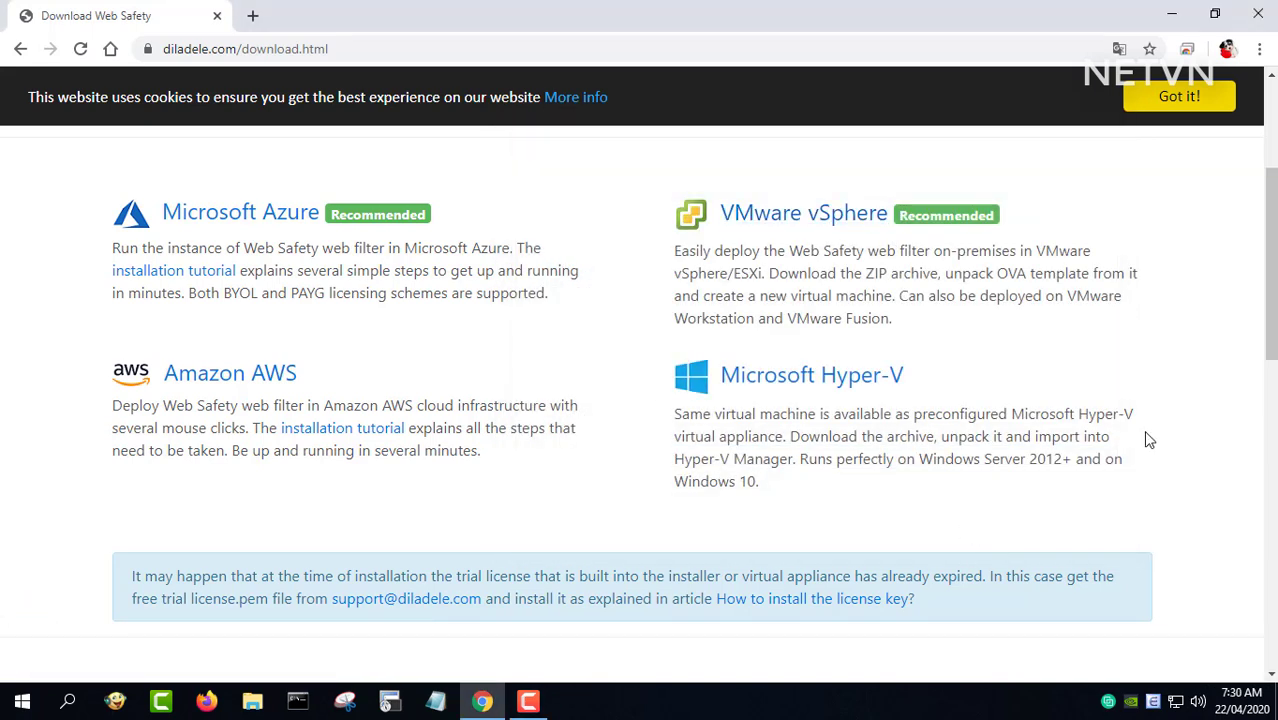
# Minimize Chrome and open the Downloads folder in File Explorer.
pyautogui.click(1177, 21)
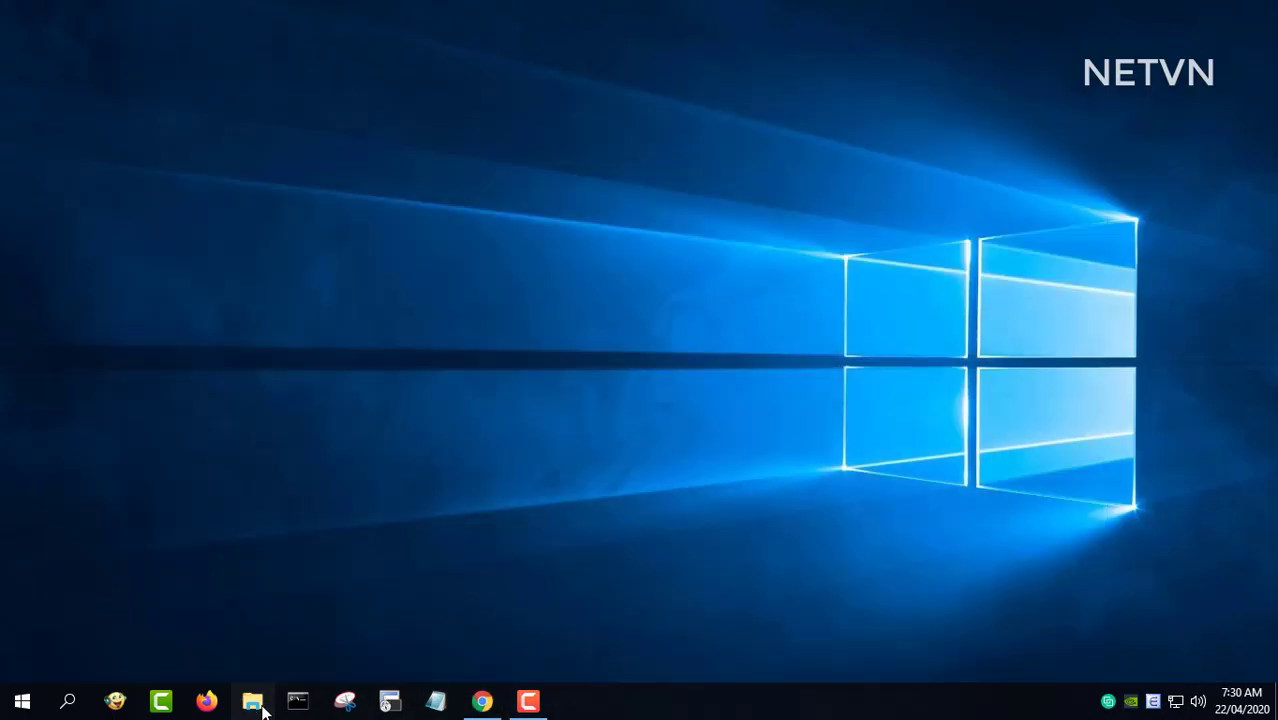
pyautogui.click(260, 703)
pyautogui.click(77, 234)
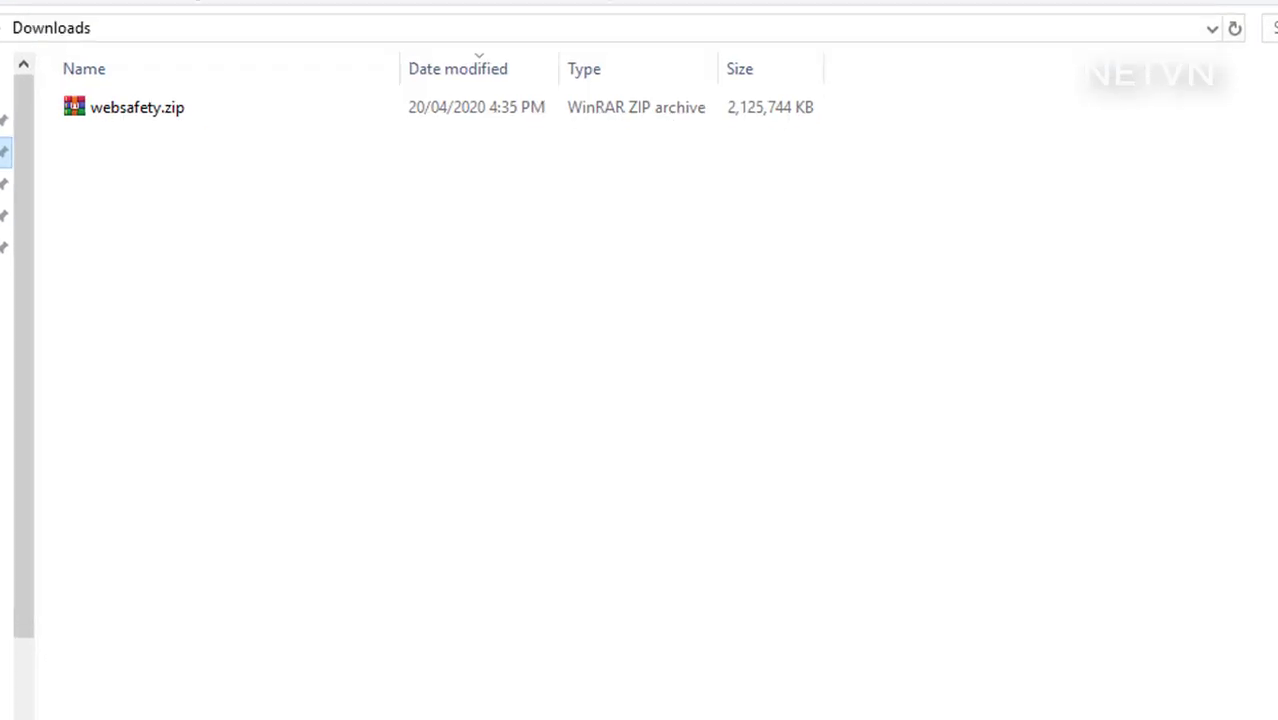
# Extract websafety.zip to websafety\ and open it to show disk-0.vmdk and websafety.ovf.
pyautogui.rightClick(143, 105)
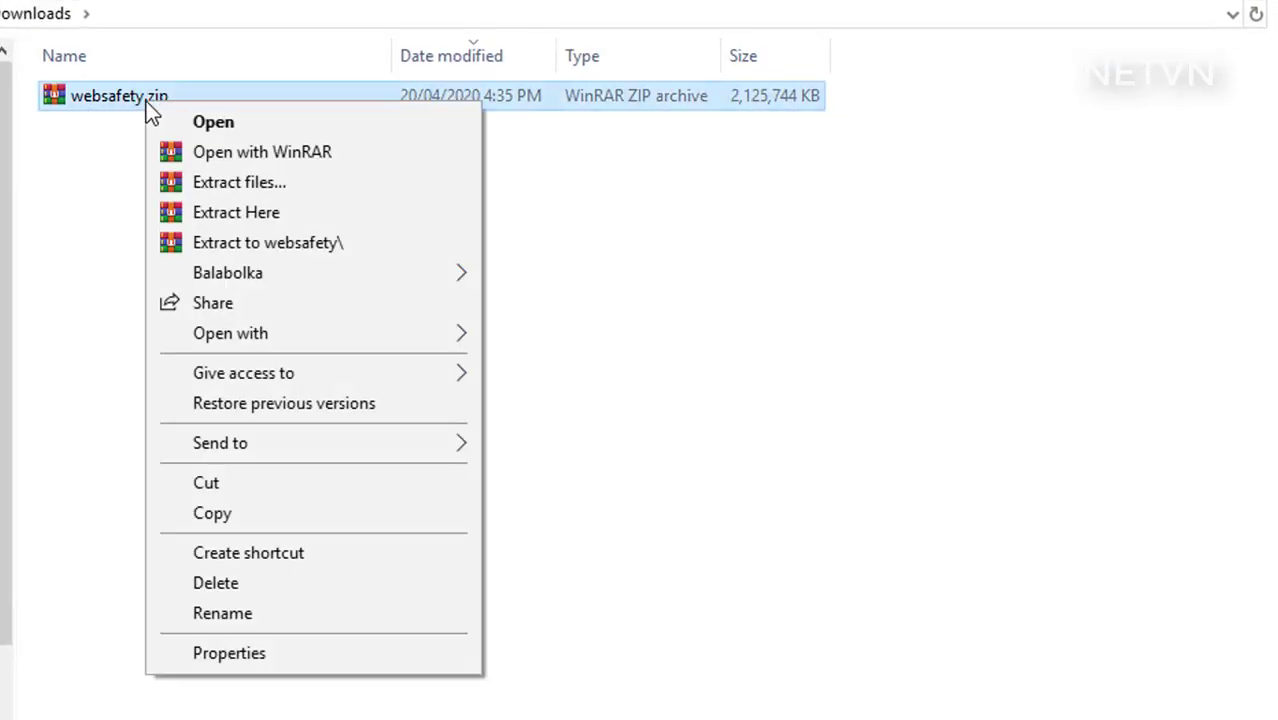
pyautogui.click(260, 248)
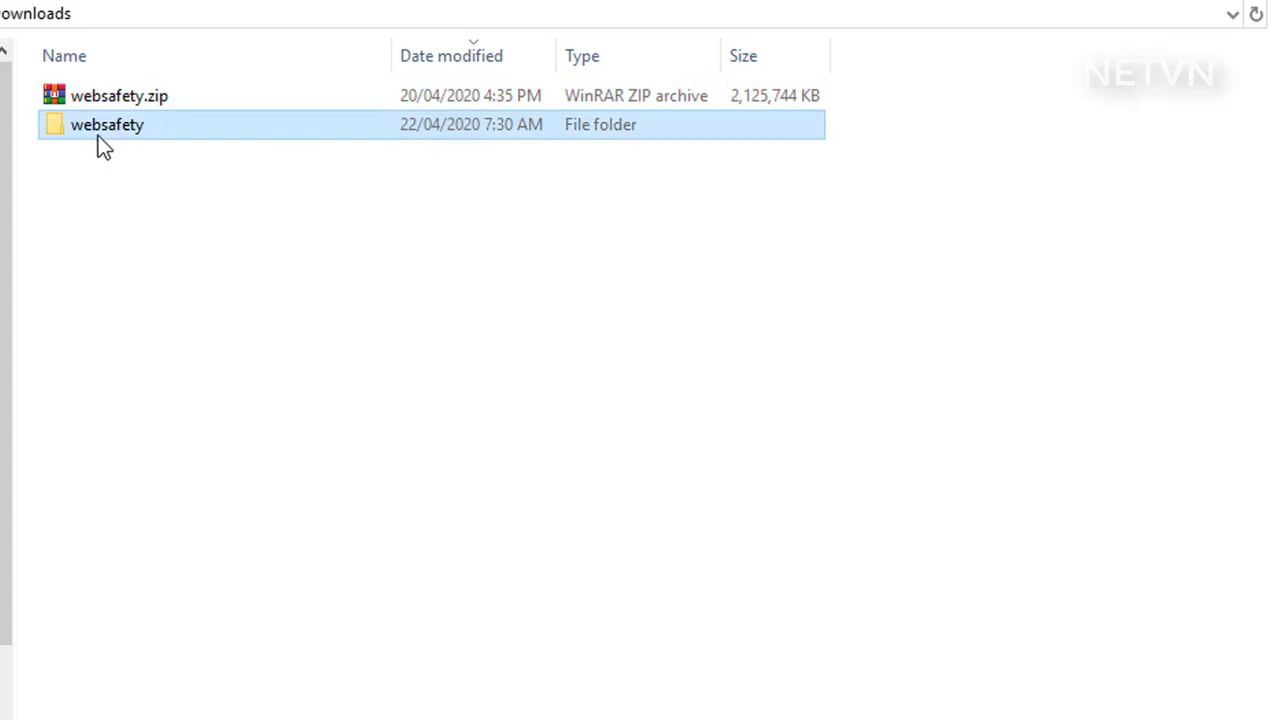
pyautogui.doubleClick(98, 134)
pyautogui.doubleClick(99, 104)
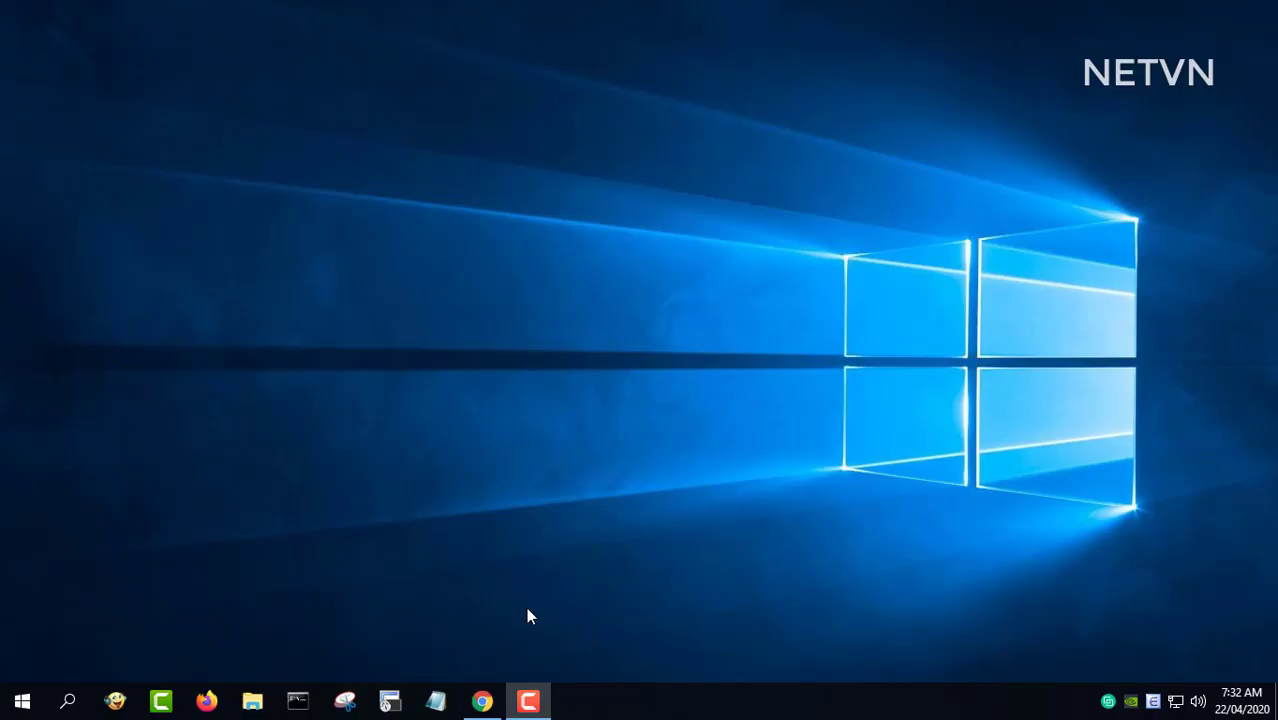
# On vmware.com, go through Downloads and Free Product Downloads to the Workstation Player page.
pyautogui.click(482, 701)
pyautogui.click(252, 15)
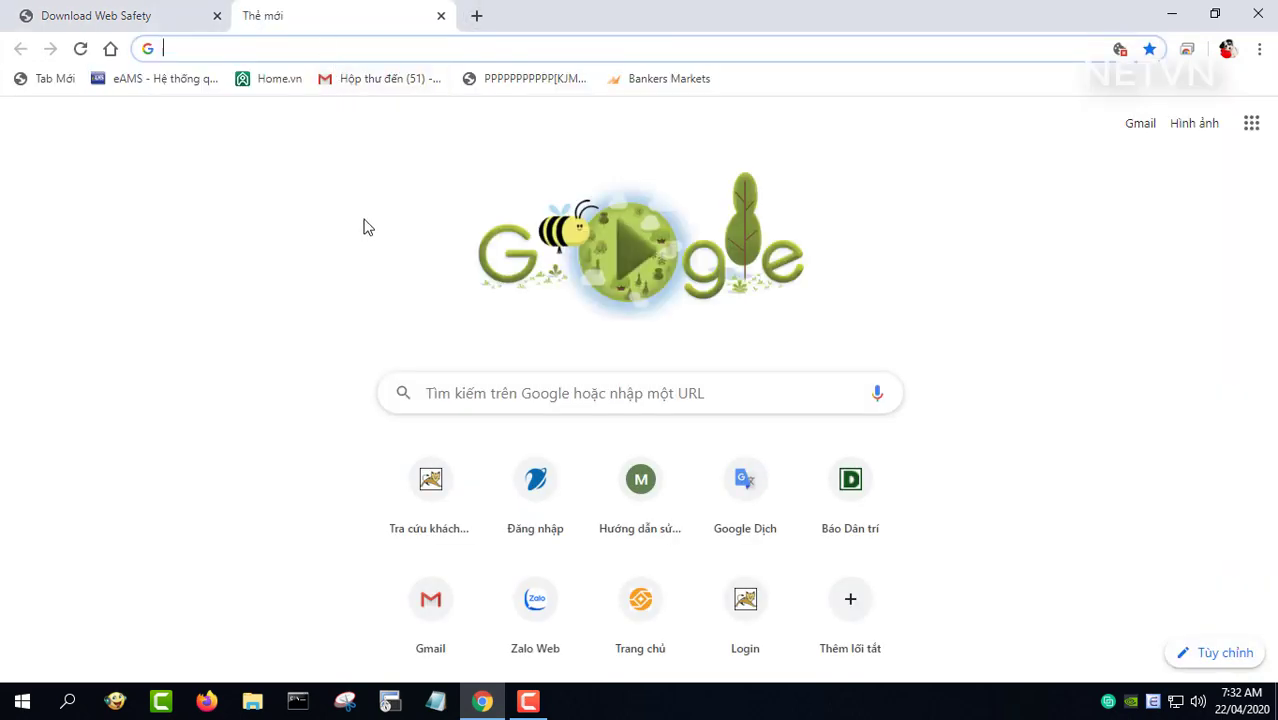
pyautogui.write('vm')
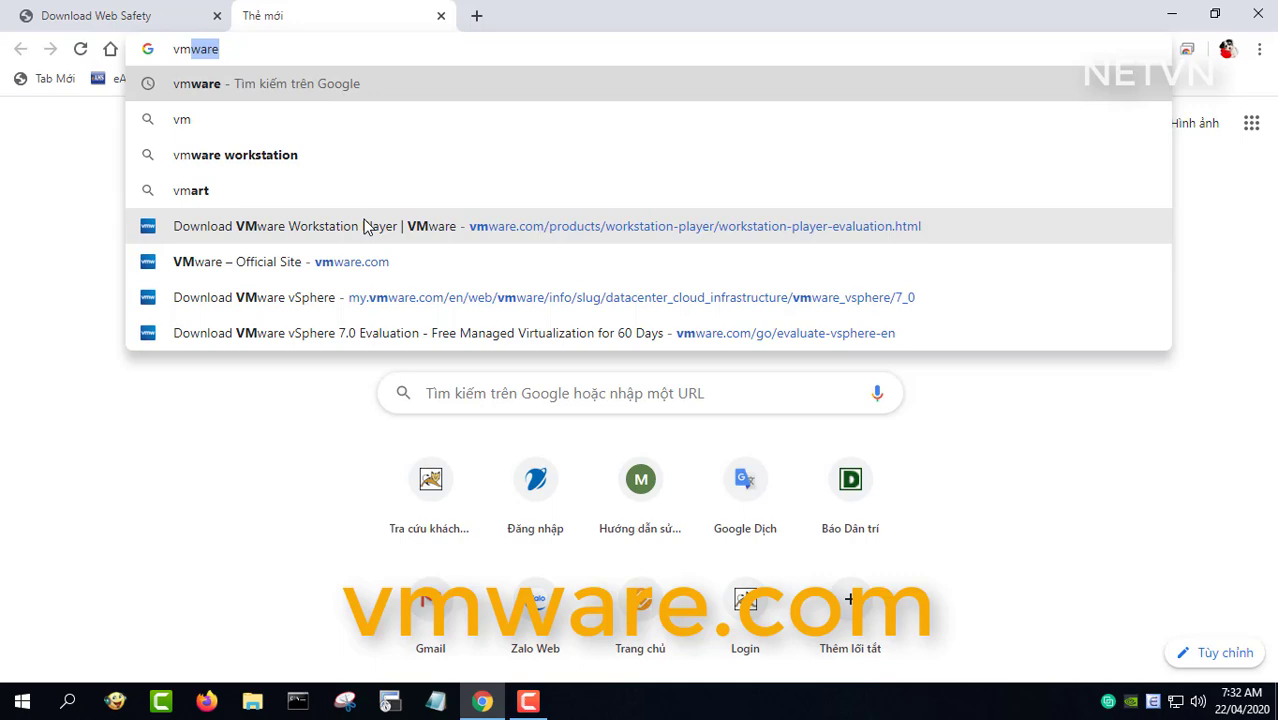
pyautogui.write('ware.c')
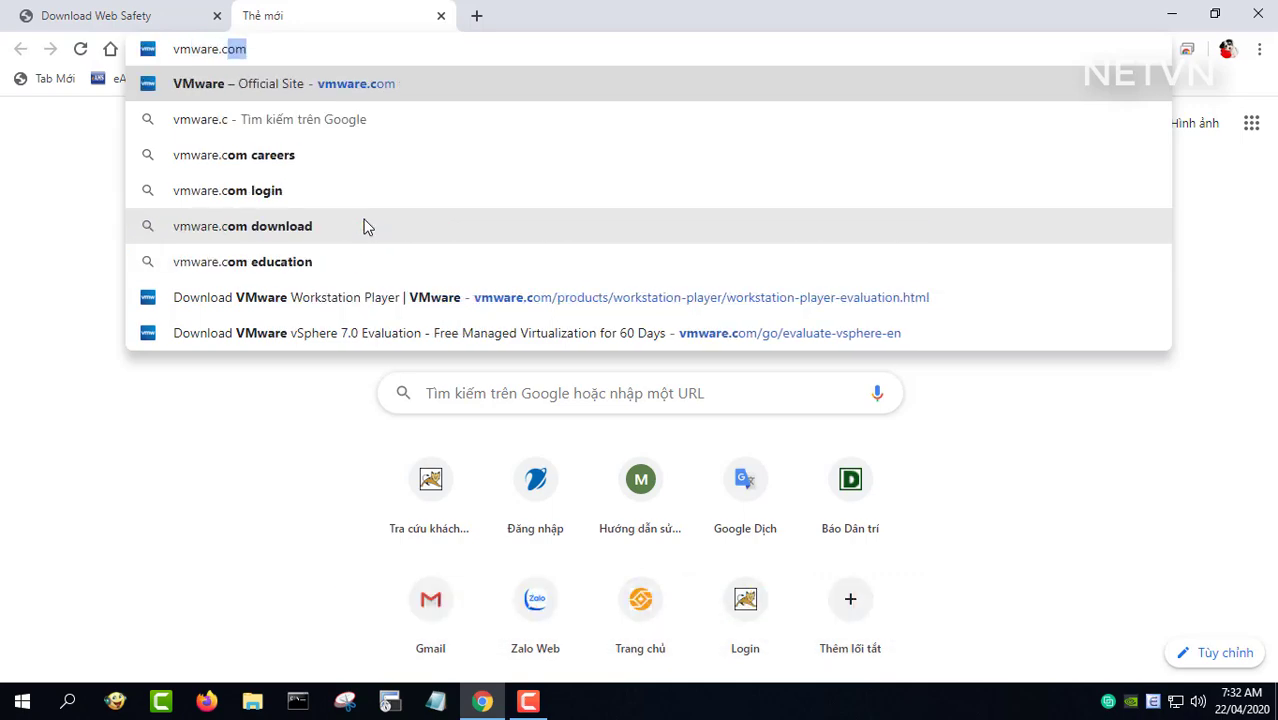
pyautogui.click(290, 88)
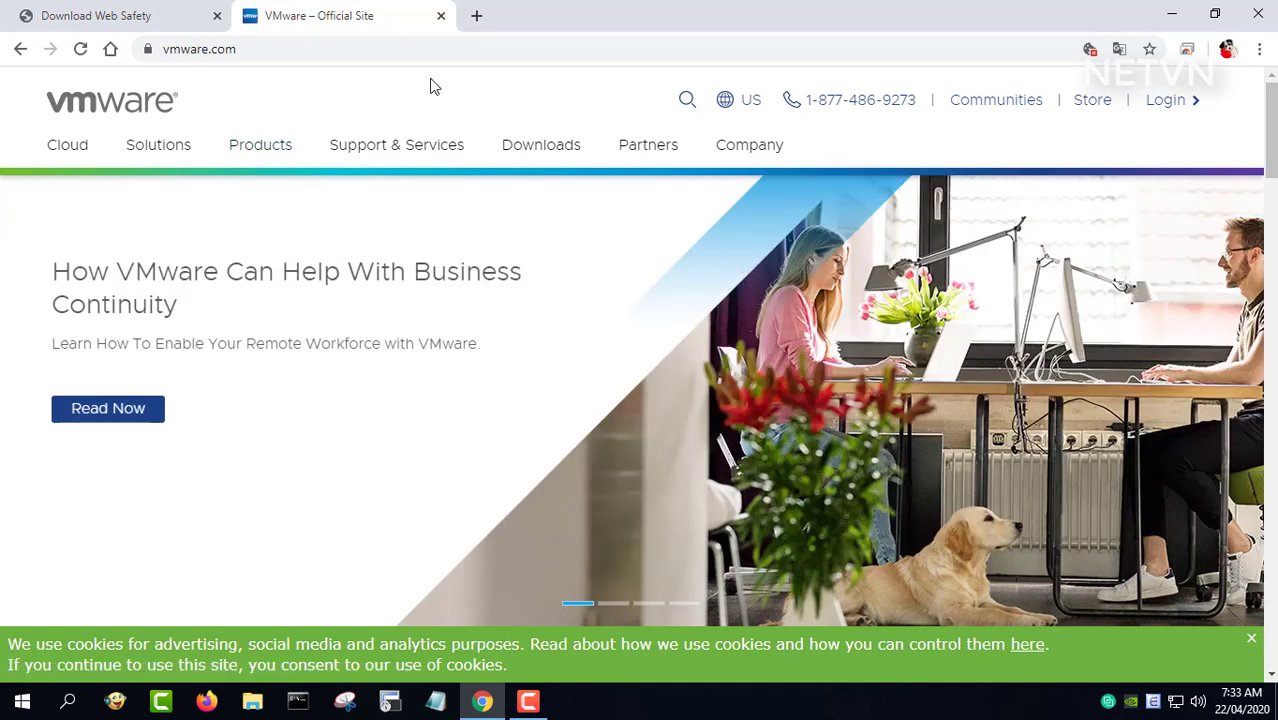
pyautogui.click(545, 147)
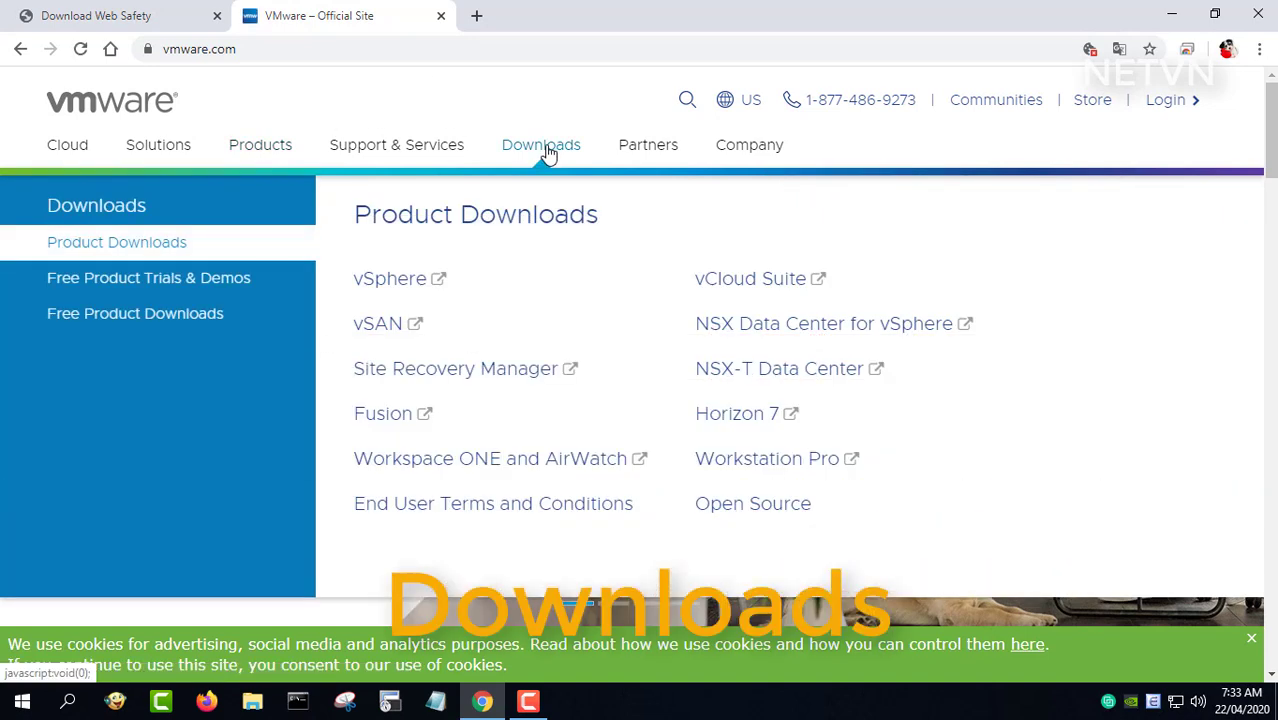
pyautogui.click(168, 316)
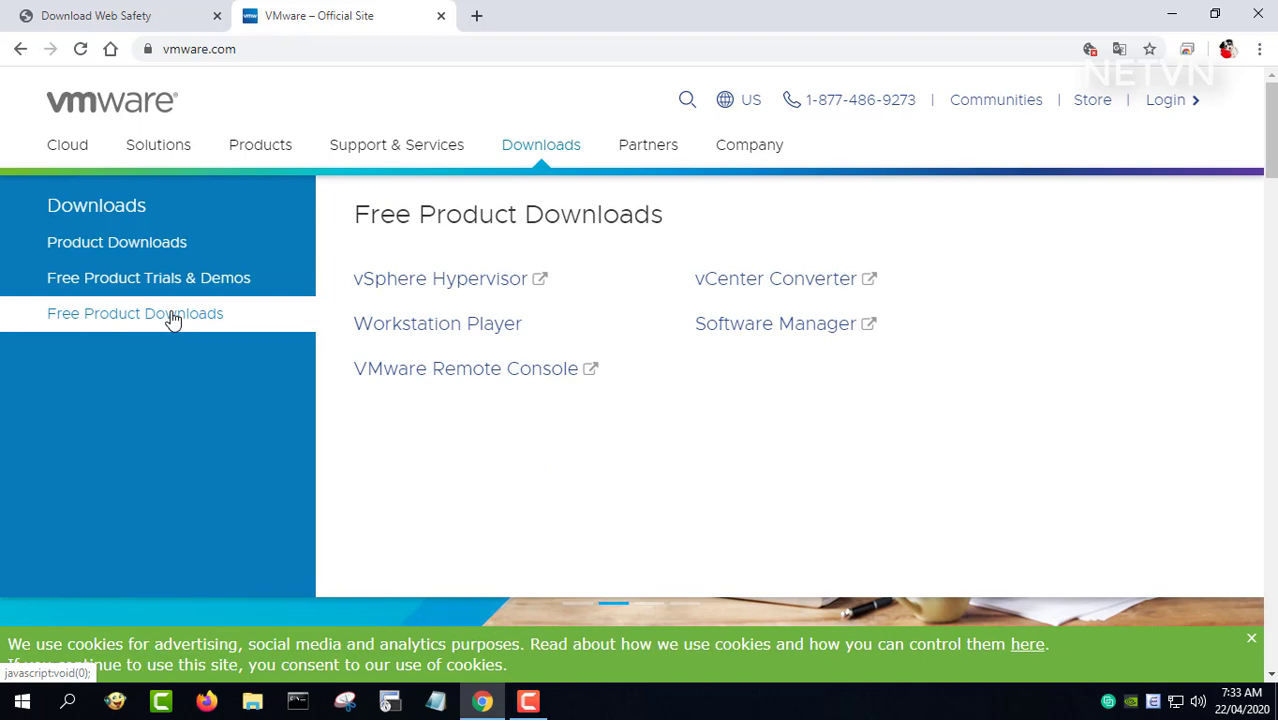
pyautogui.click(445, 333)
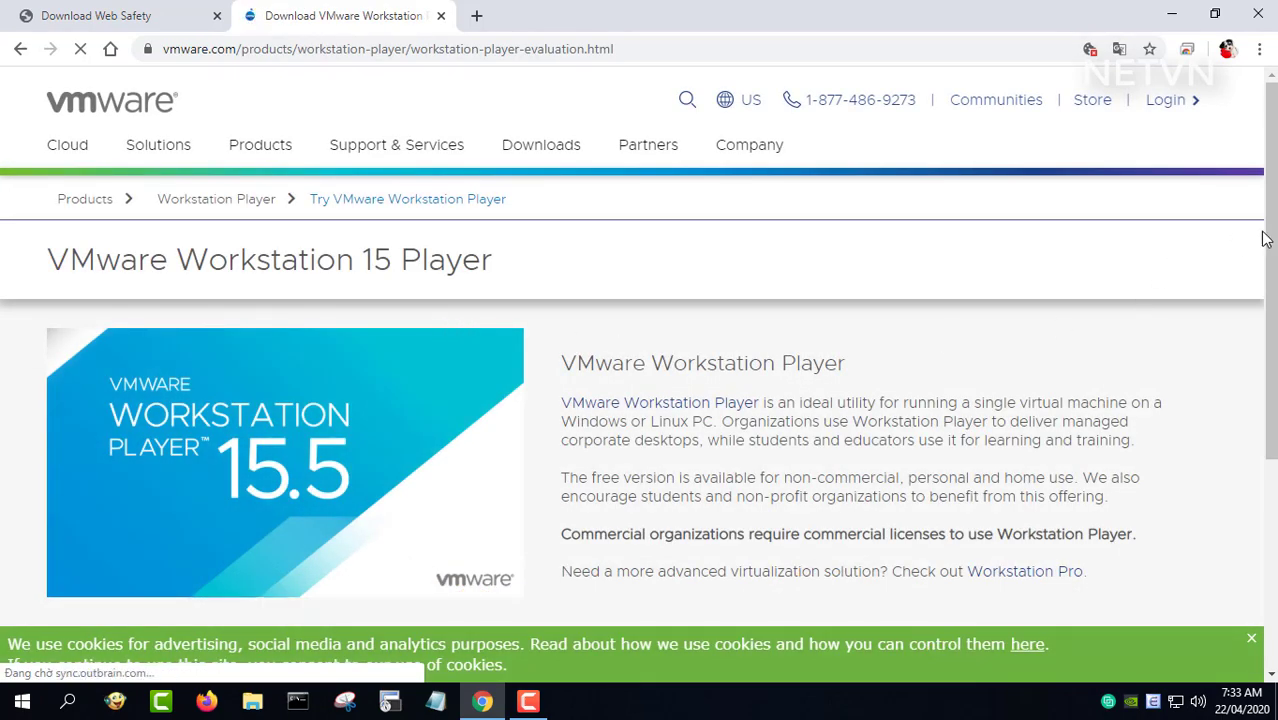
# Download and save the Workstation 15.5 Player Windows installer, then run it.
pyautogui.moveTo(1266, 238); pyautogui.dragTo(1266, 384)
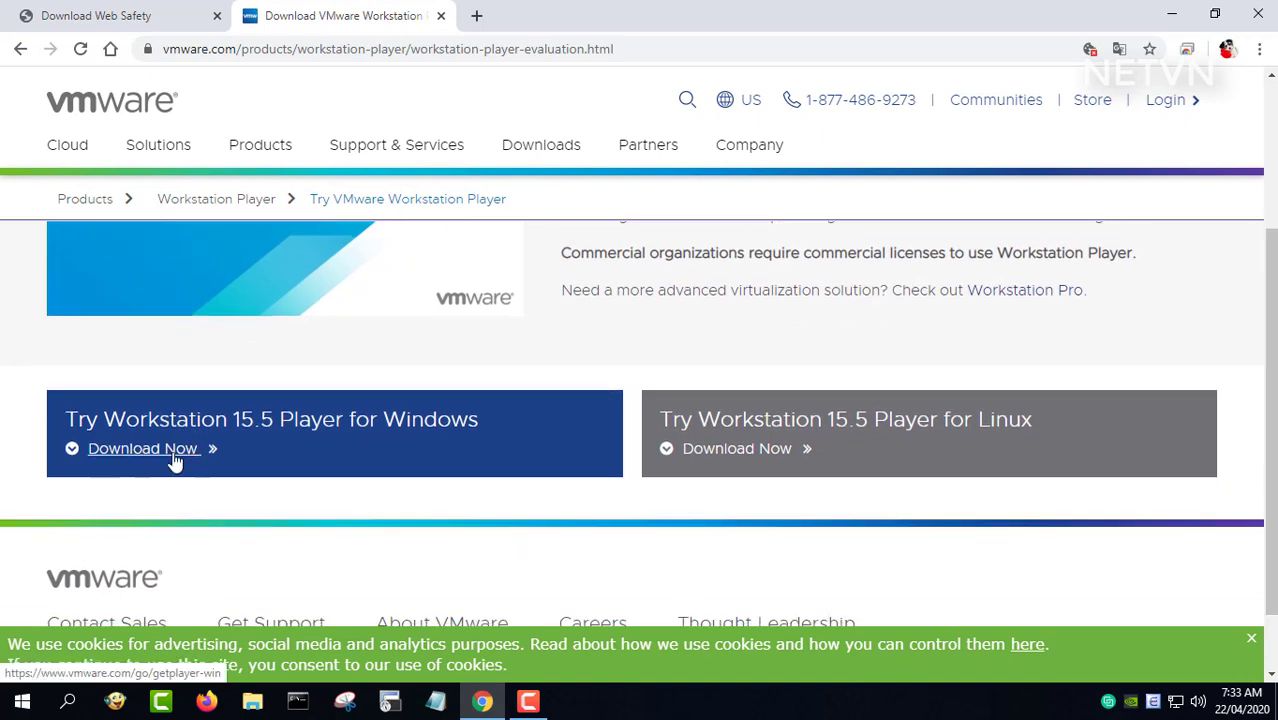
pyautogui.click(175, 459)
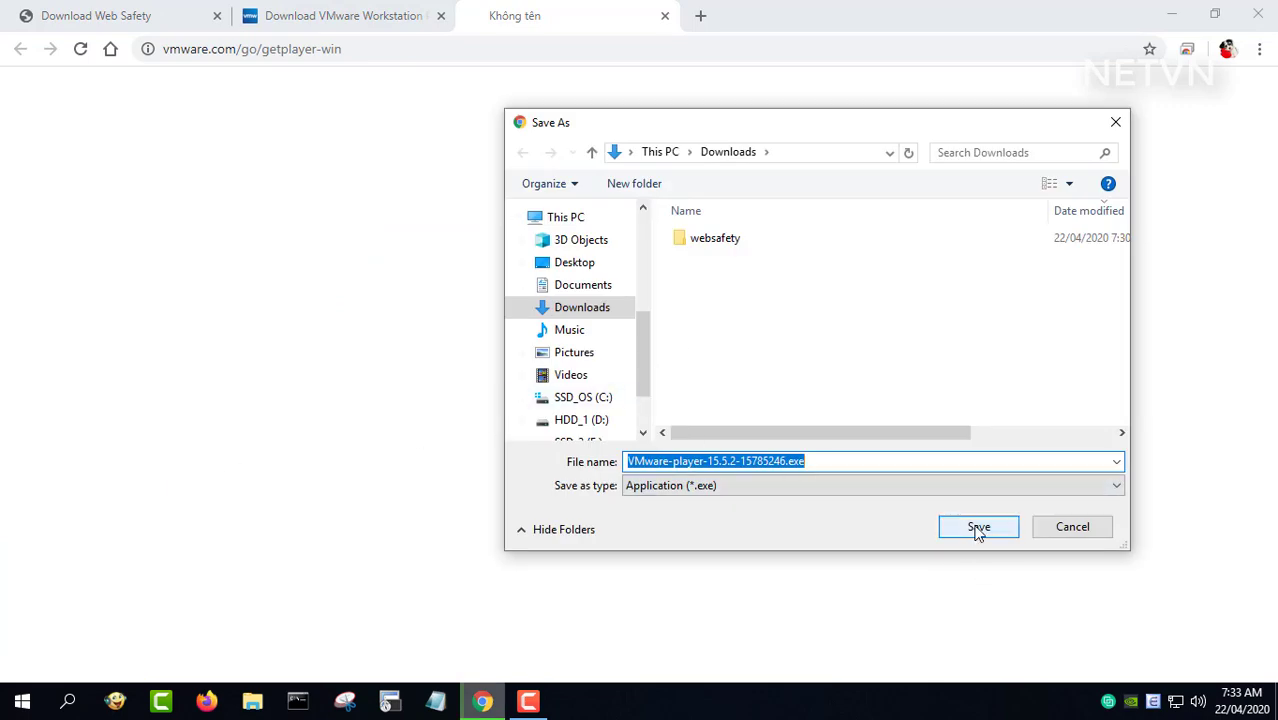
pyautogui.click(977, 529)
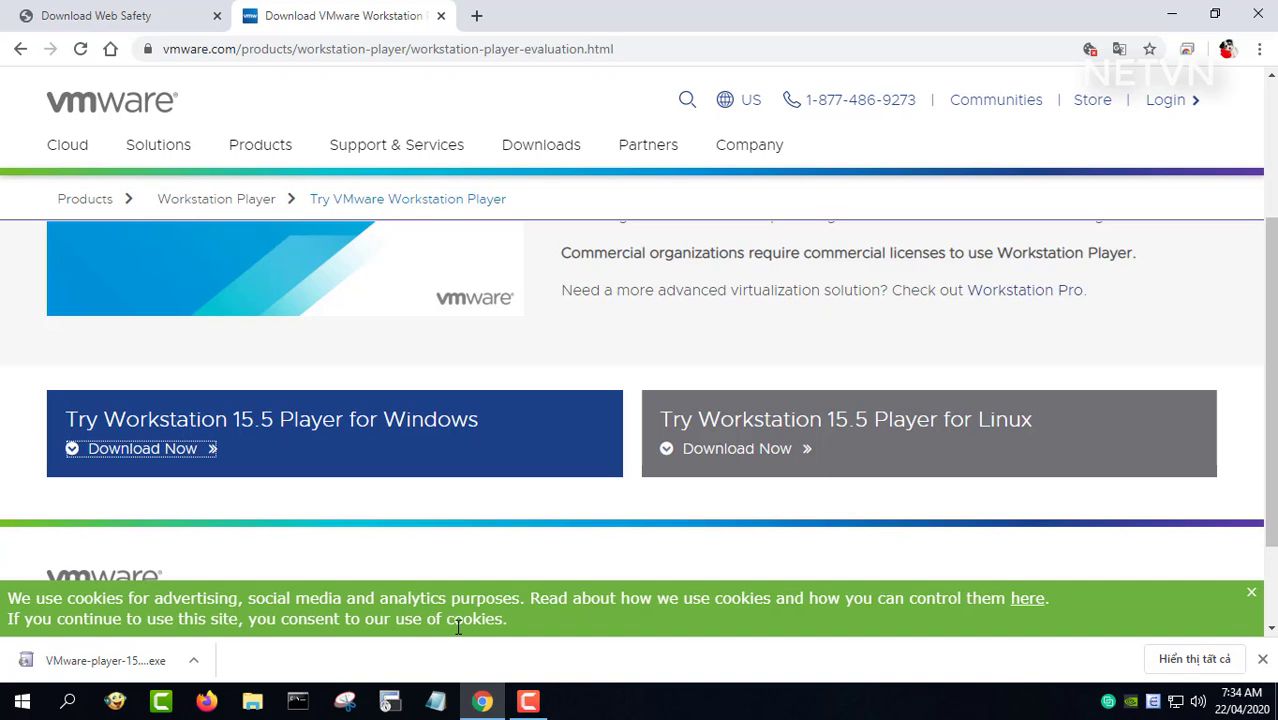
pyautogui.click(100, 662)
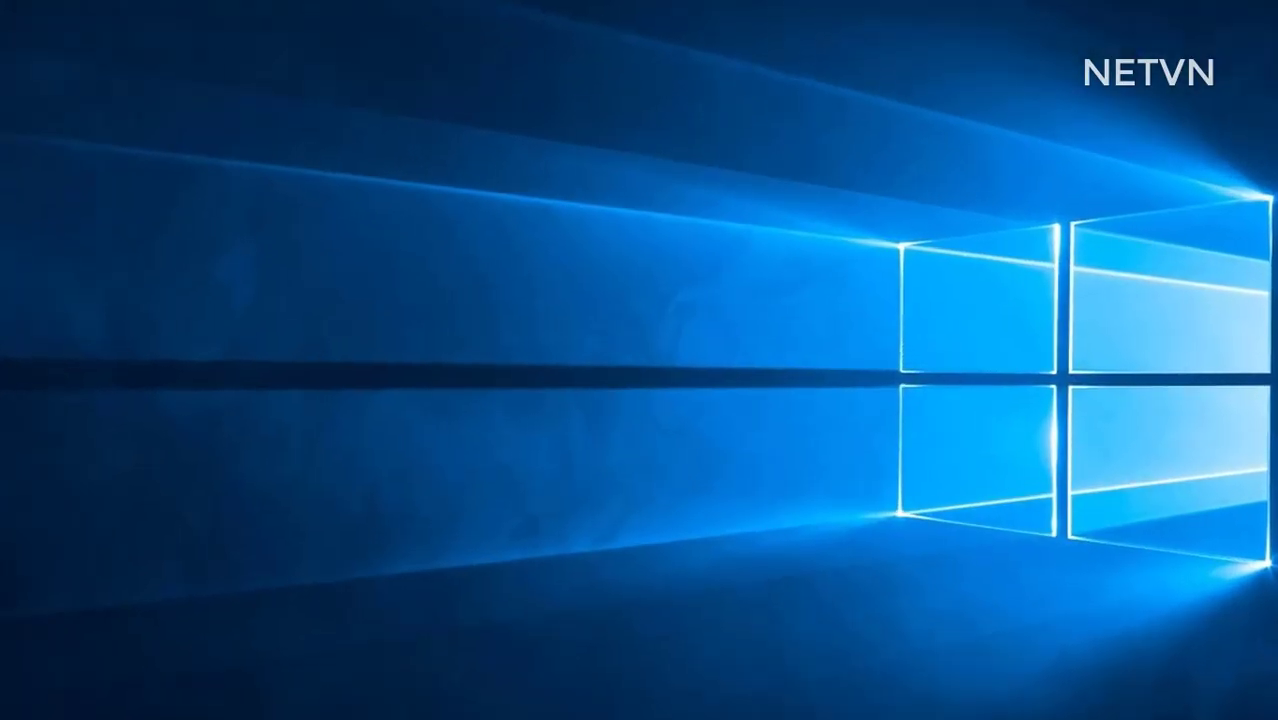
# Accept the license, keep default location, update and shortcut settings, and install Player.
pyautogui.click(820, 666)
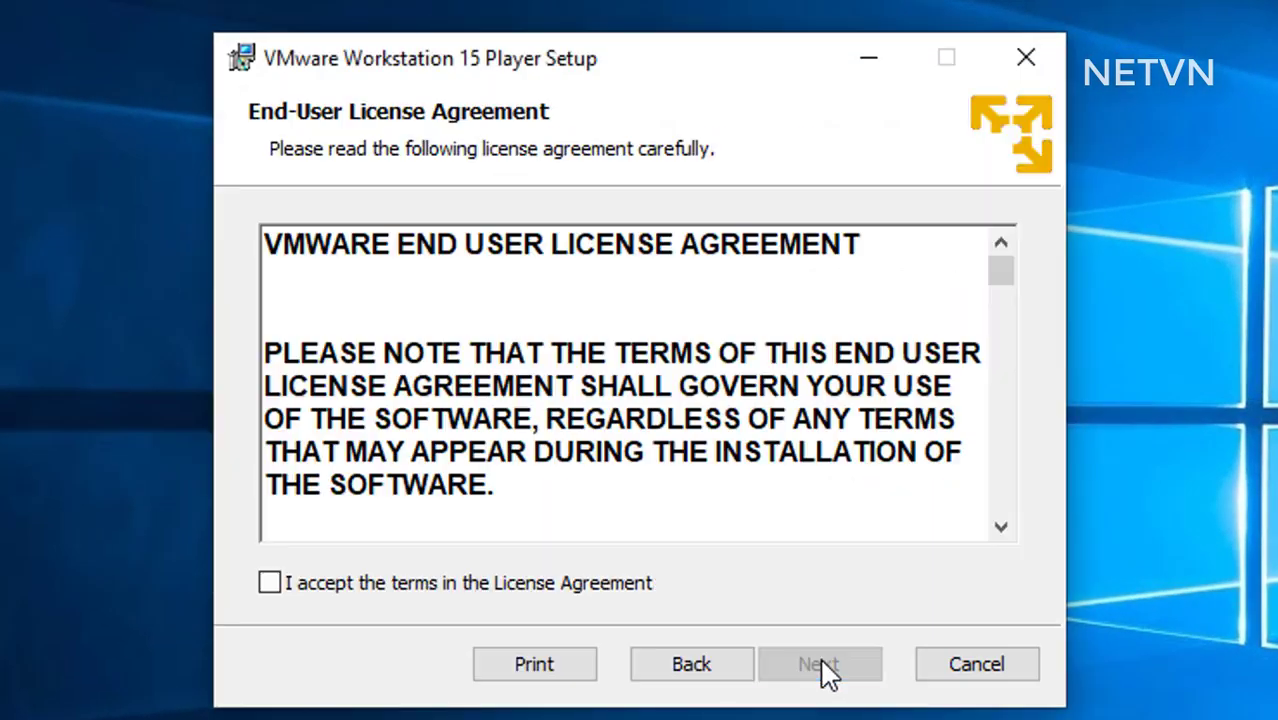
pyautogui.click(374, 587)
pyautogui.click(826, 673)
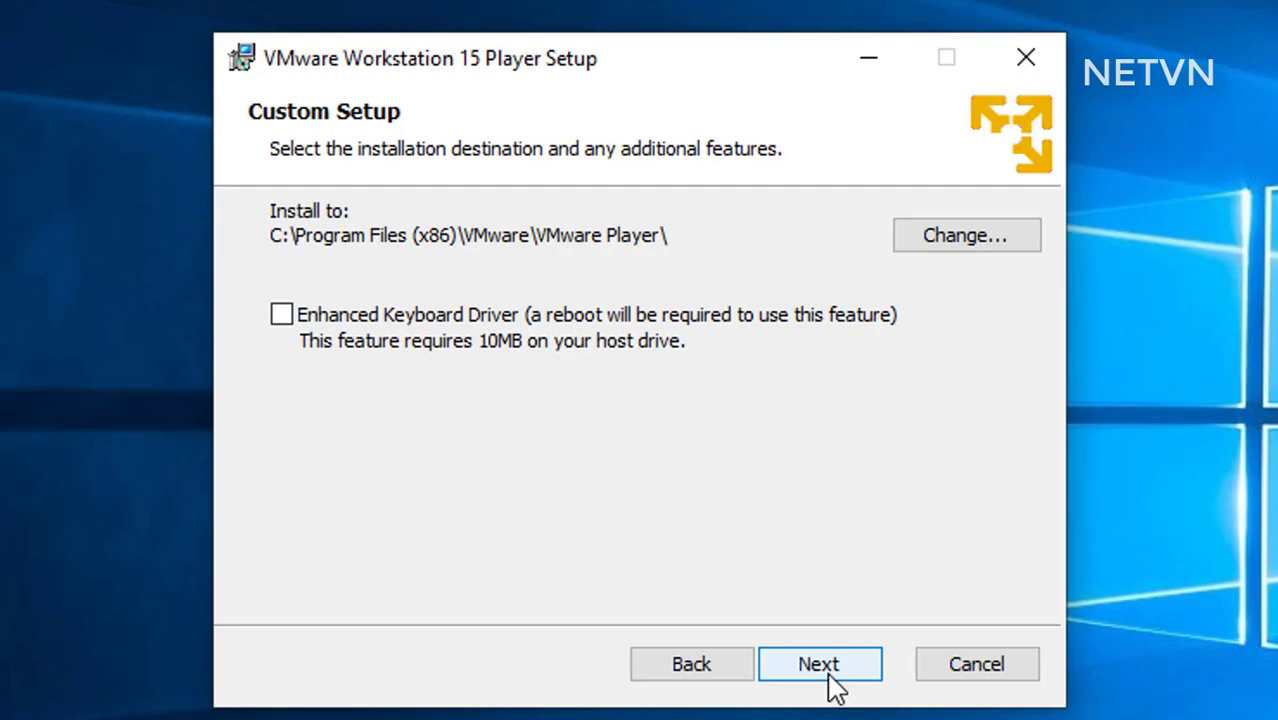
pyautogui.click(828, 672)
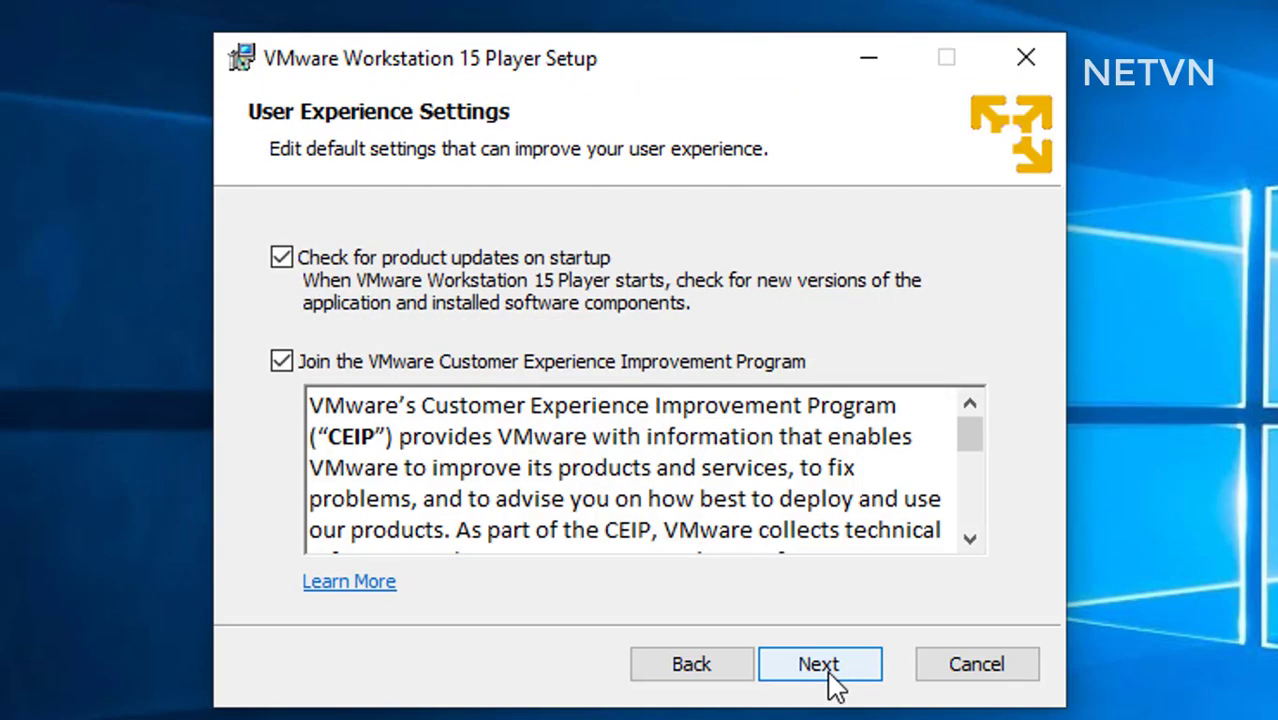
pyautogui.click(828, 672)
pyautogui.click(828, 672)
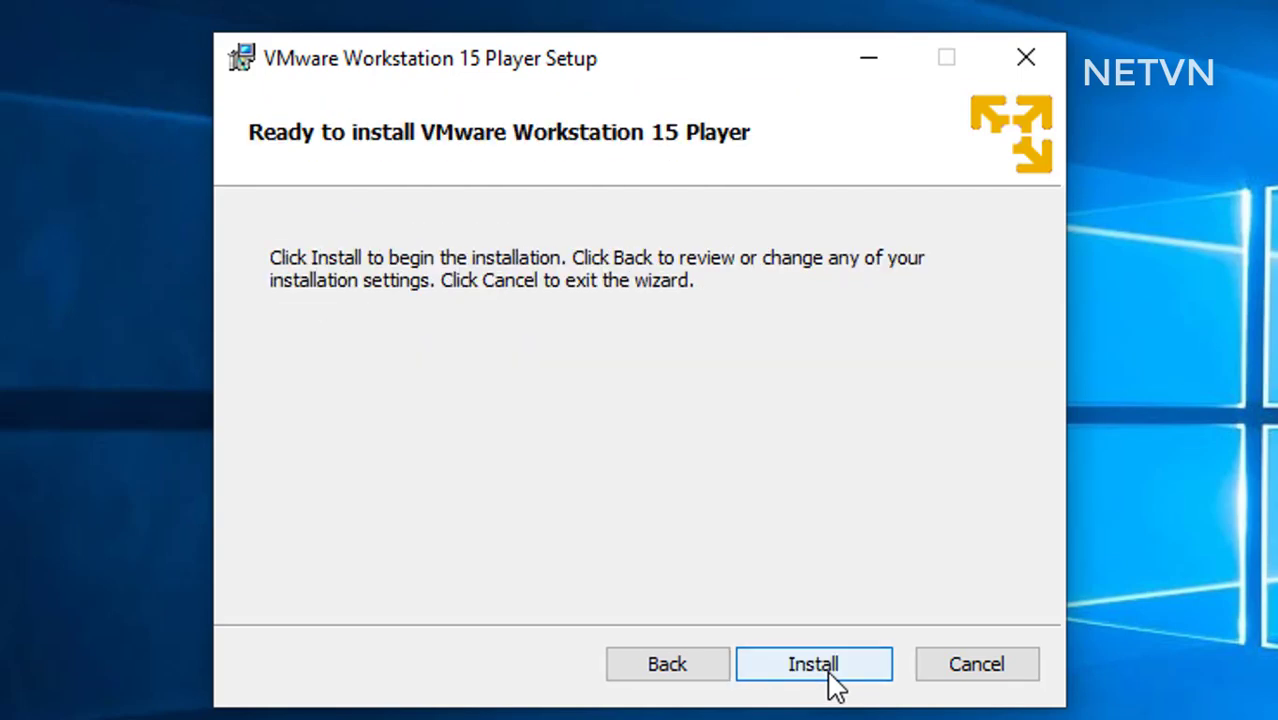
pyautogui.click(831, 682)
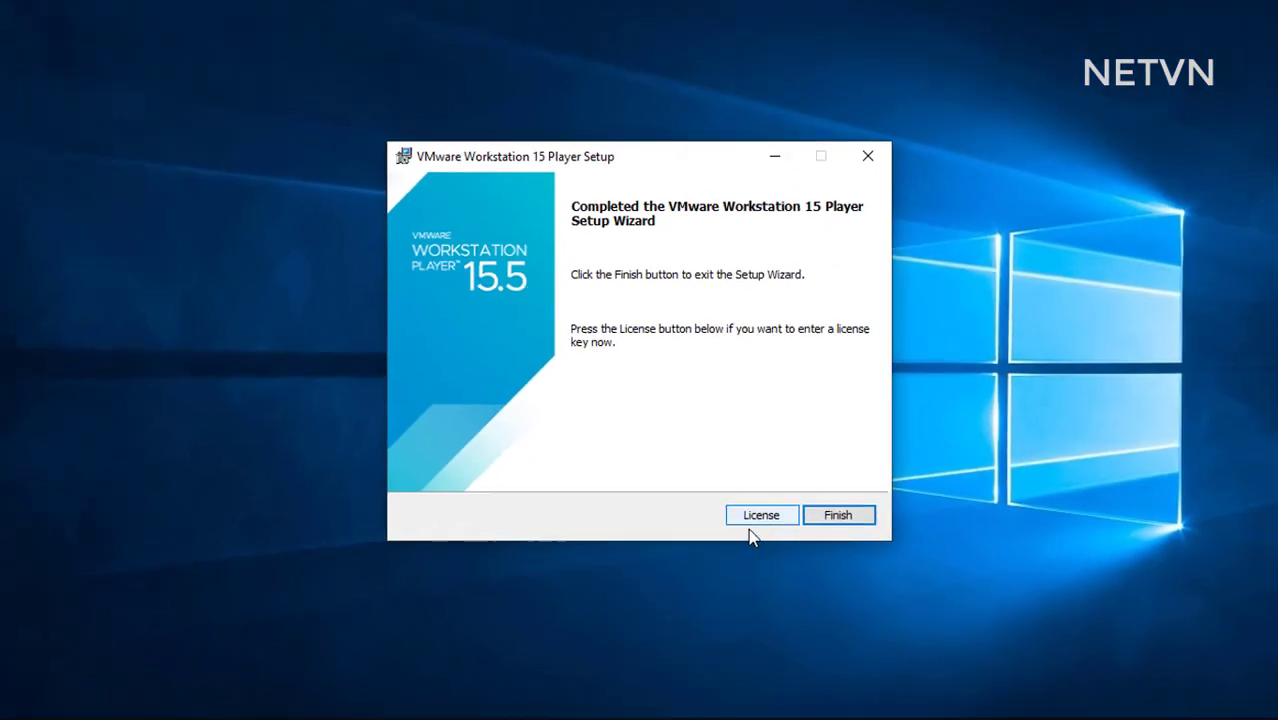
# Close the setup wizard, show desktop icons, and launch VMware Workstation 15 Player.
pyautogui.click(822, 498)
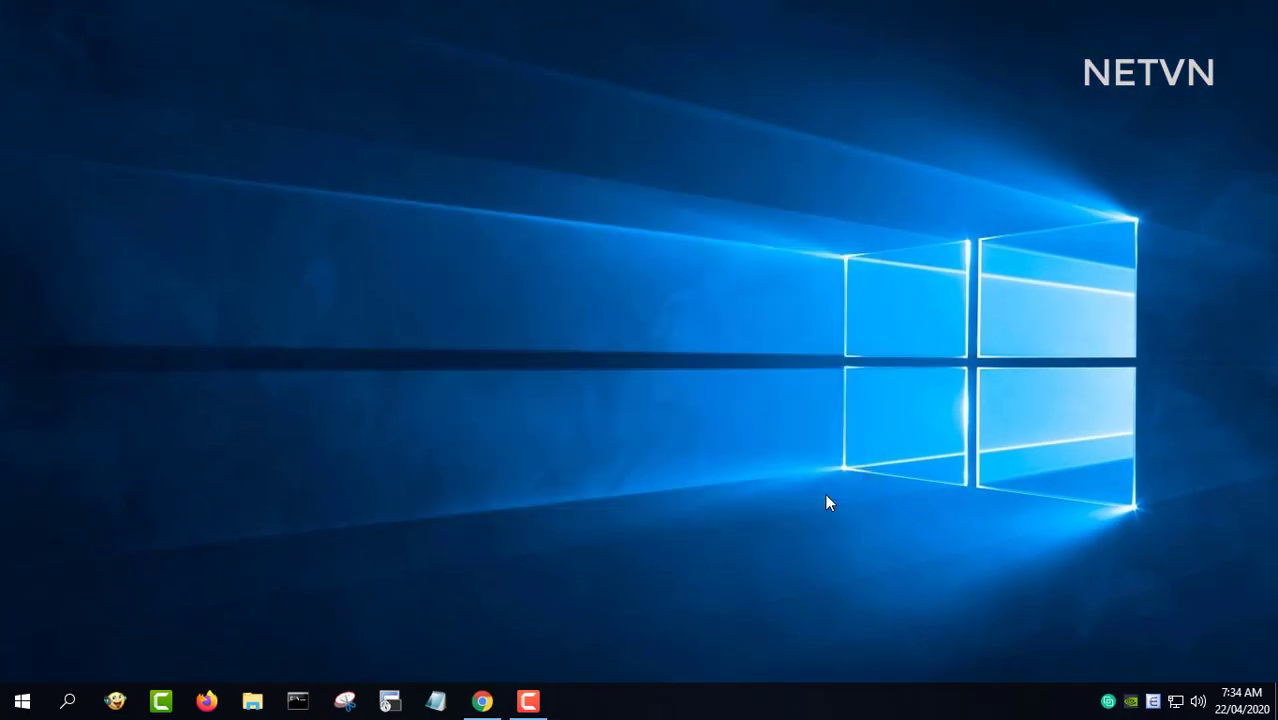
pyautogui.rightClick(596, 316)
pyautogui.moveTo(645, 328)
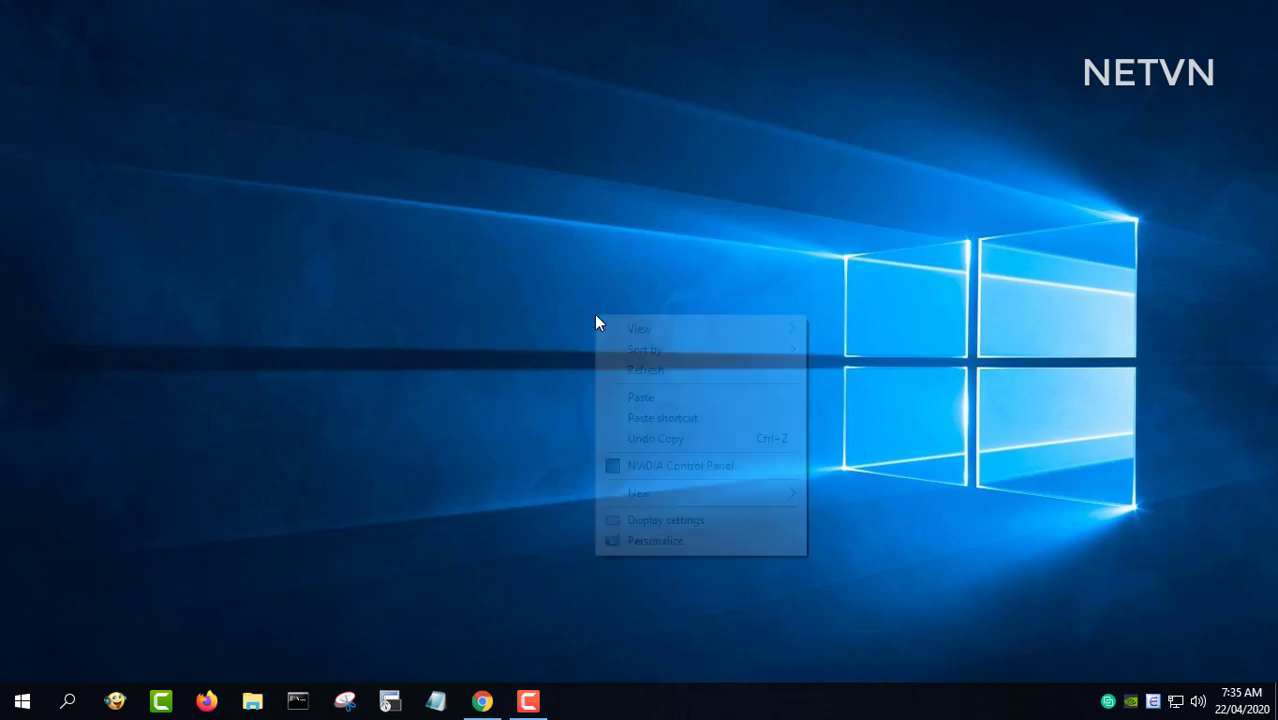
pyautogui.click(859, 447)
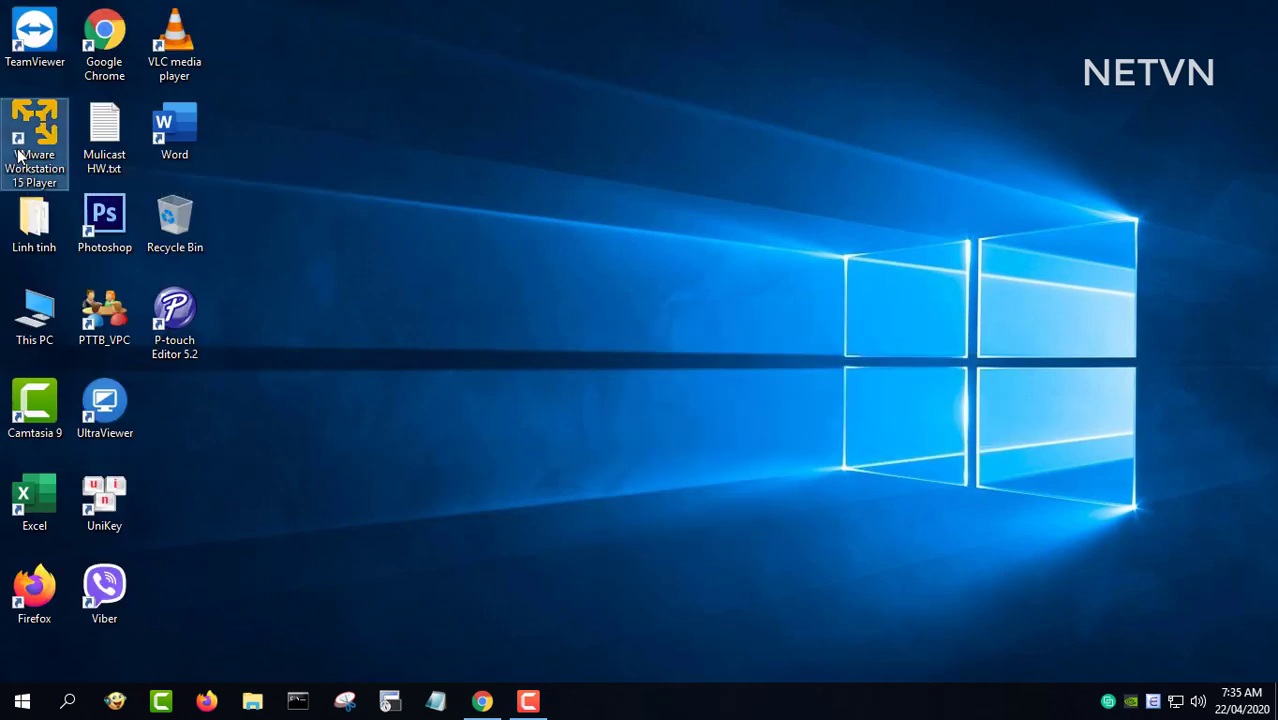
pyautogui.doubleClick(48, 170)
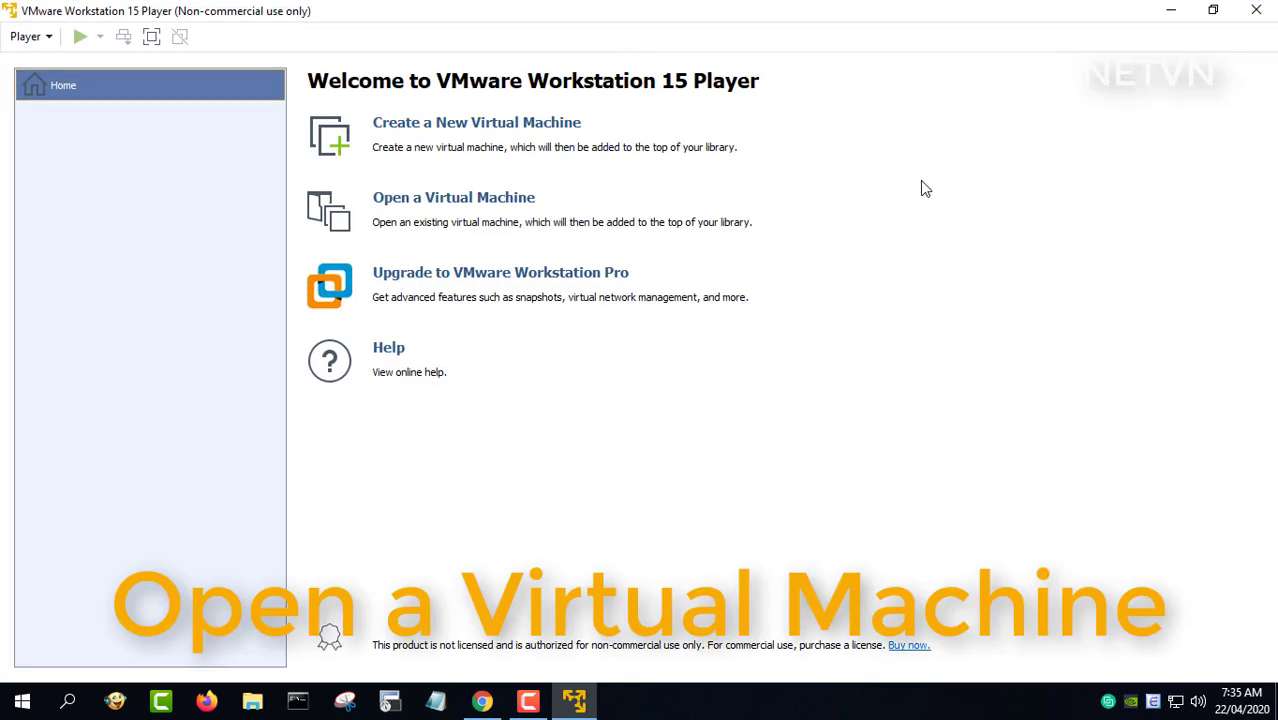
# Open Downloads\websafety\websafety.ovf and import it as a virtual machine named websafety.
pyautogui.click(450, 211)
pyautogui.click(330, 257)
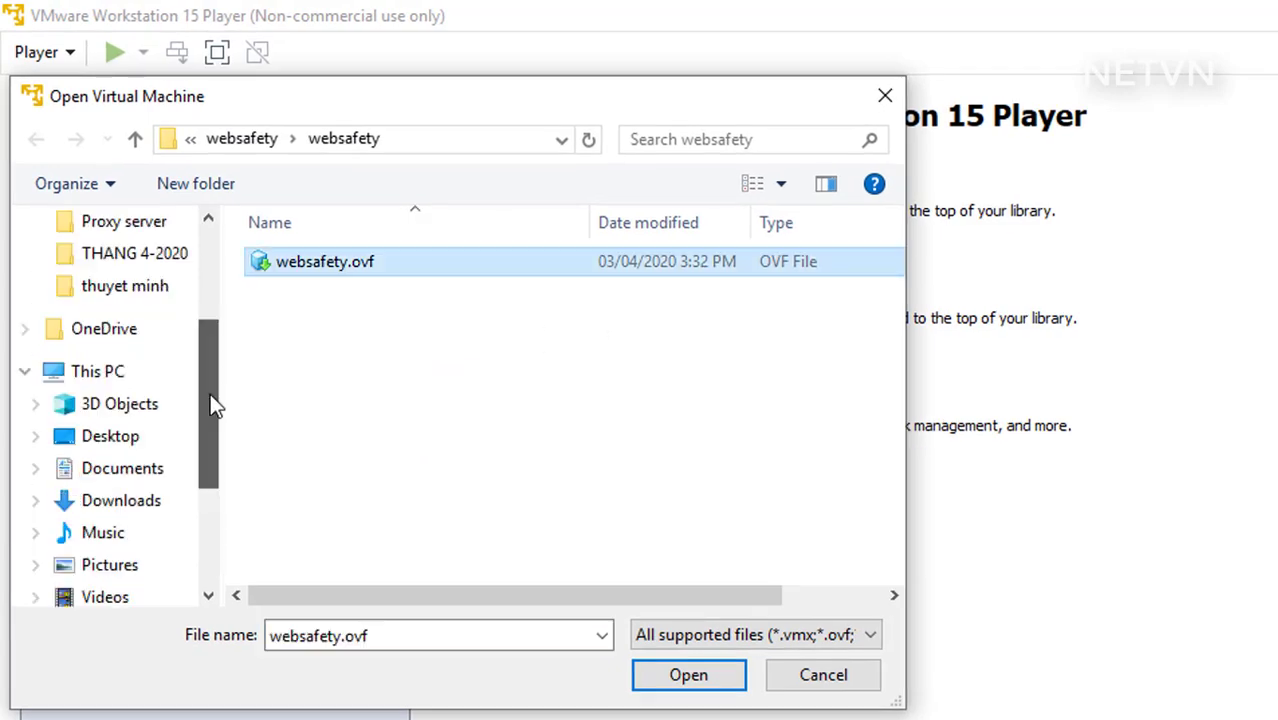
pyautogui.moveTo(210, 393); pyautogui.dragTo(211, 298)
pyautogui.click(121, 255)
pyautogui.doubleClick(274, 264)
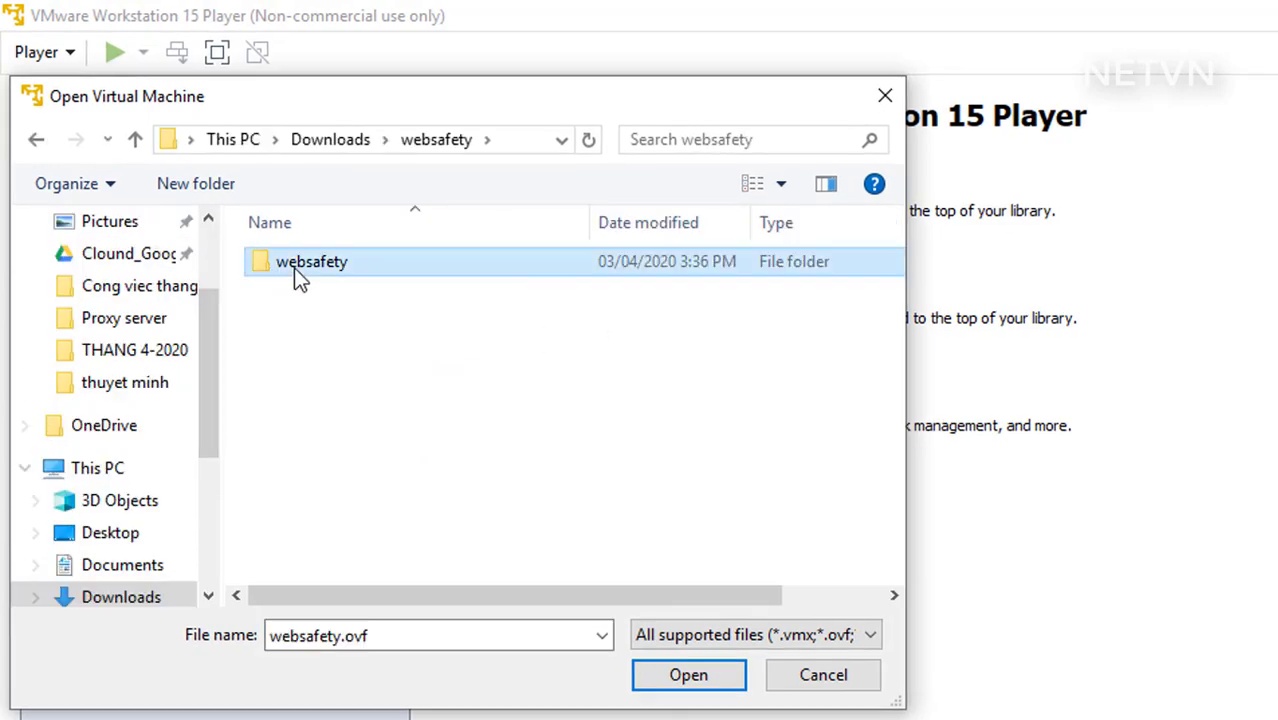
pyautogui.click(689, 676)
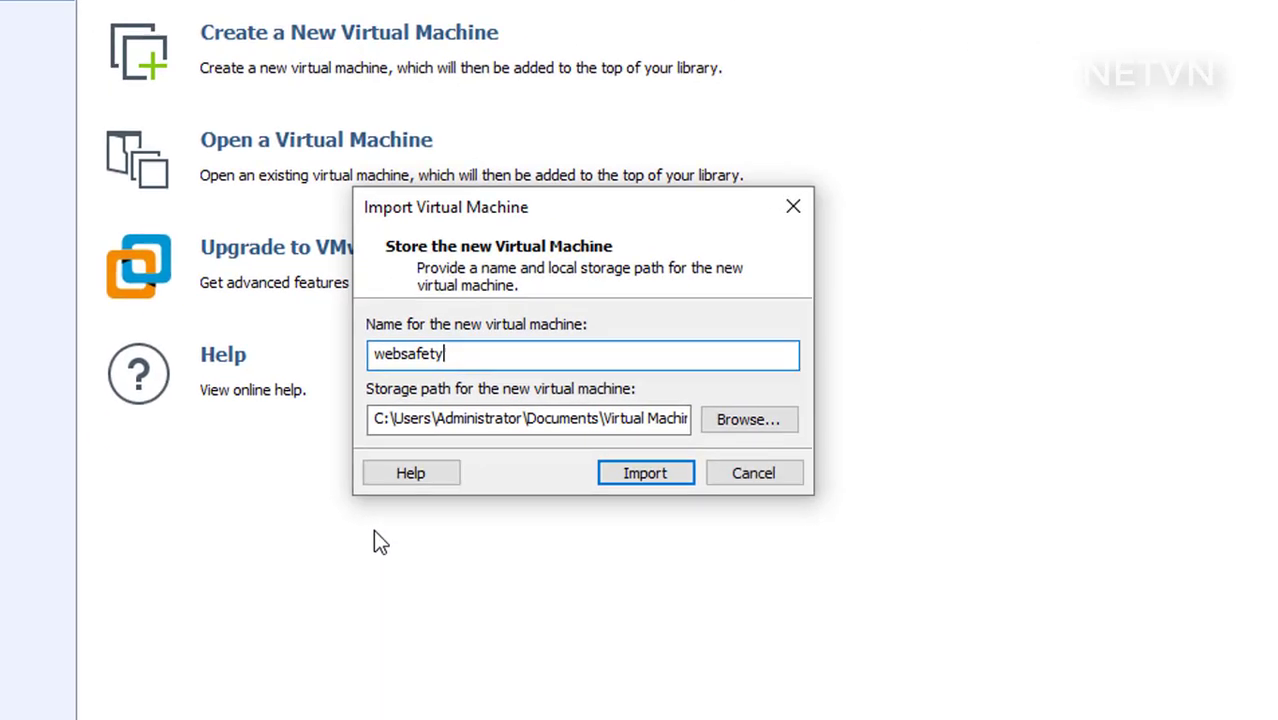
pyautogui.click(580, 441)
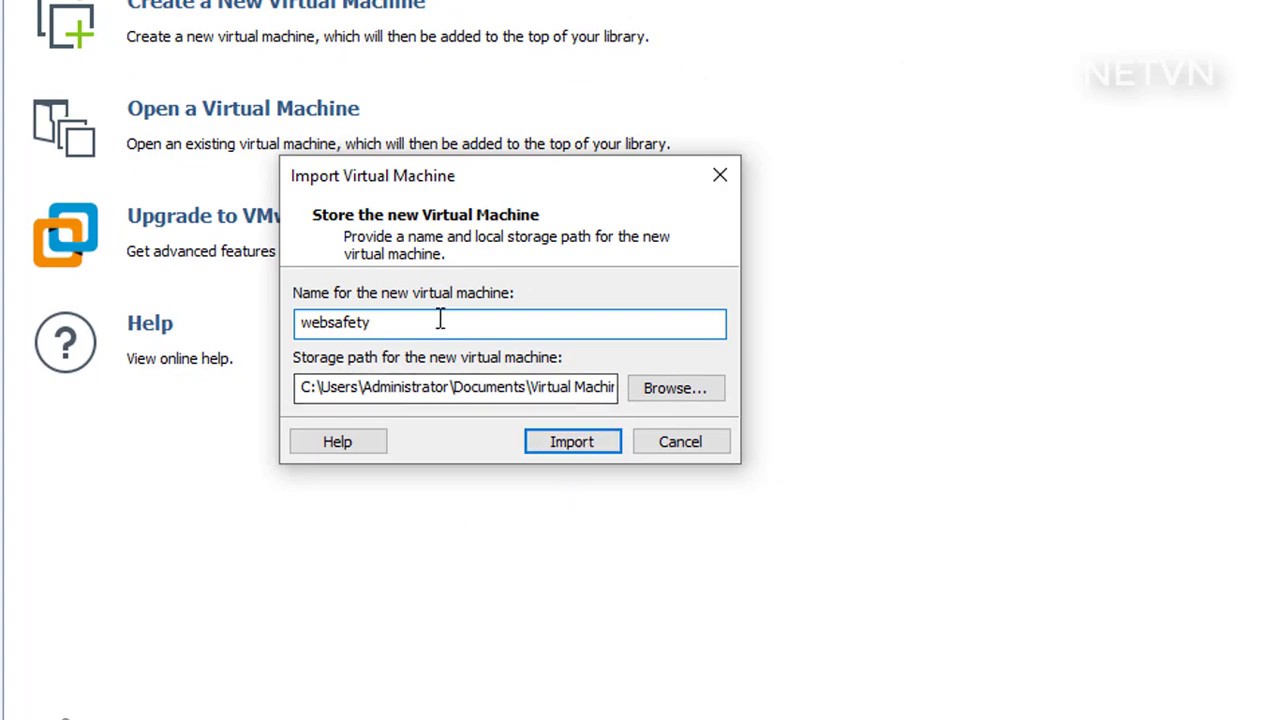
pyautogui.click(565, 447)
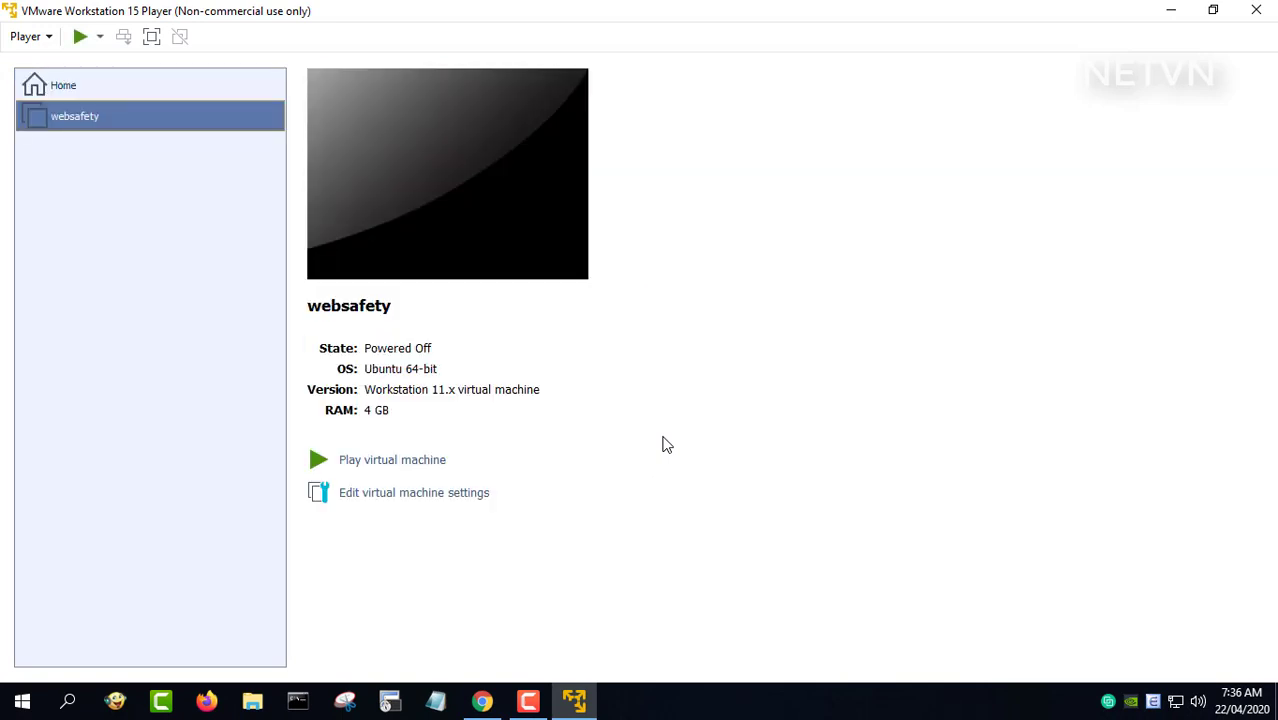
# Power on websafety, accept the VMware Tools download, and redisplay the login banner.
pyautogui.click(380, 463)
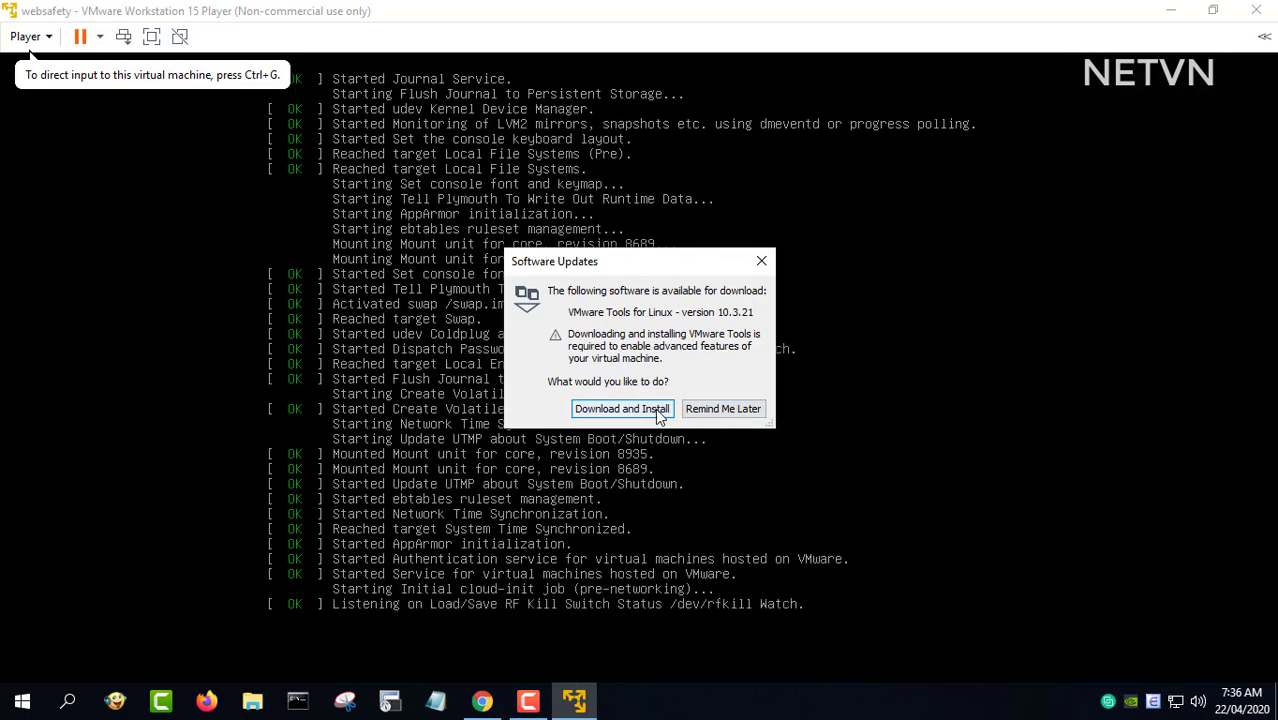
pyautogui.click(655, 408)
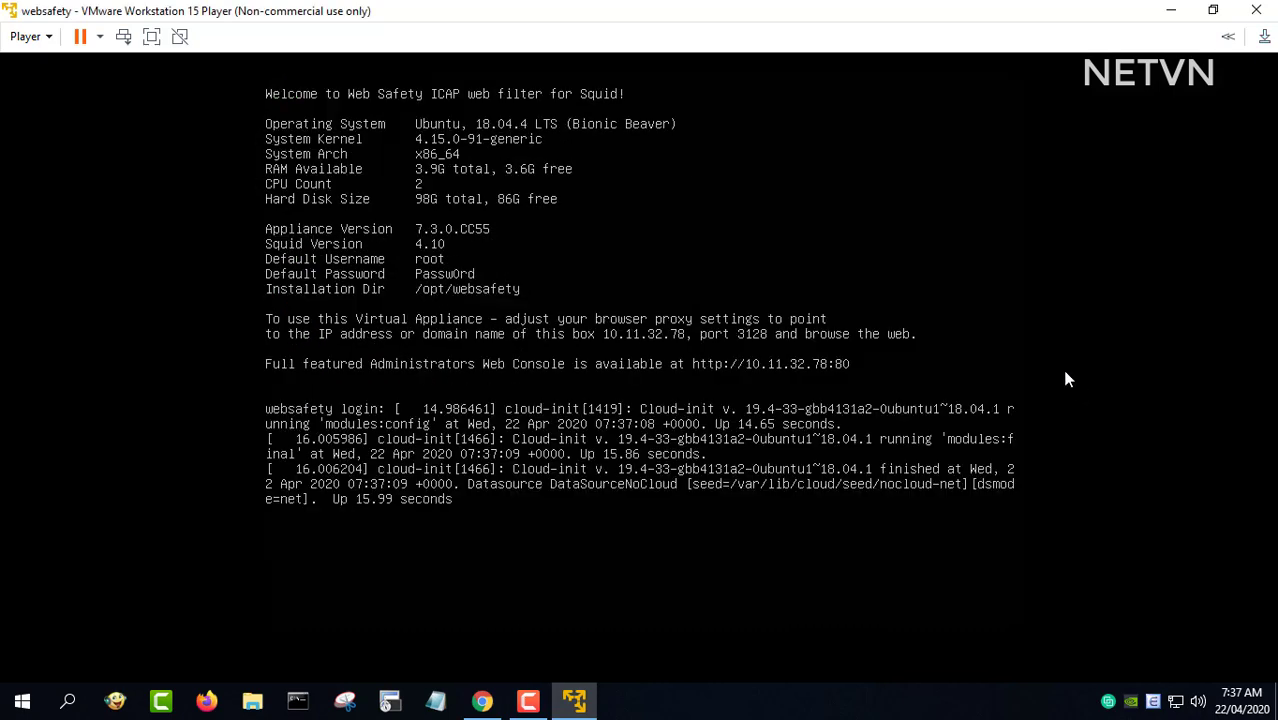
pyautogui.press('Return')
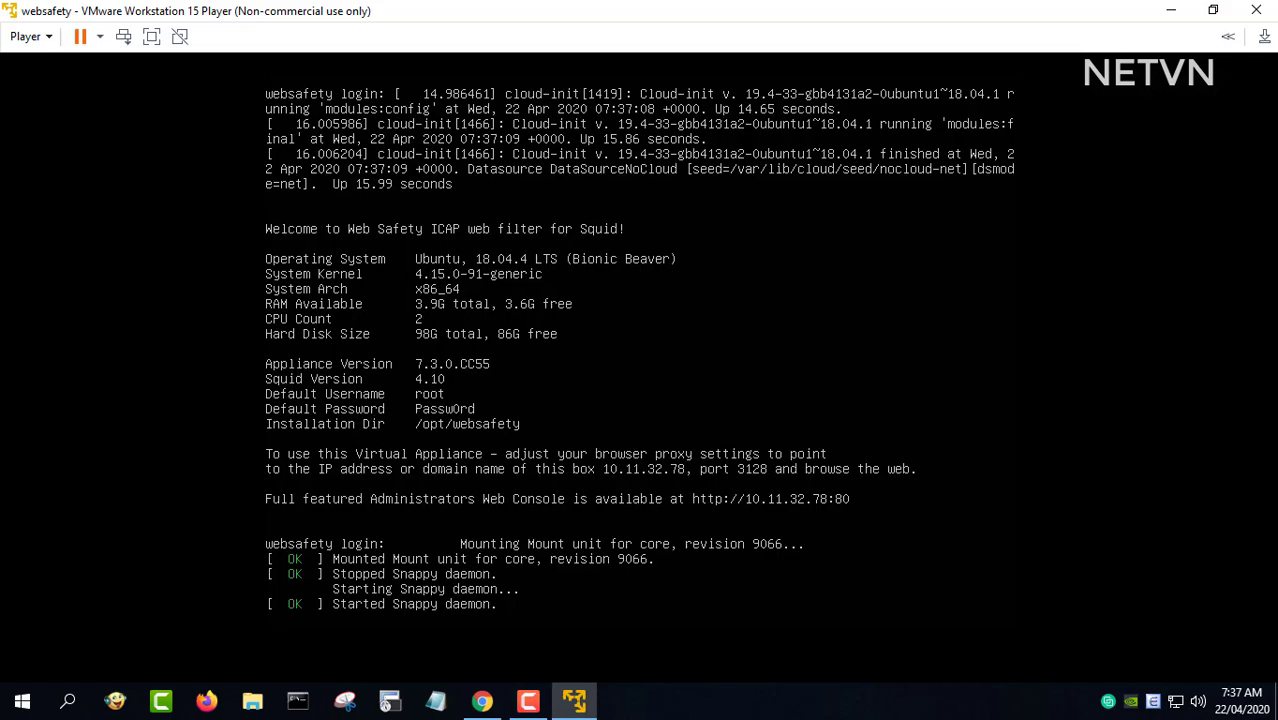
pyautogui.press('Return')
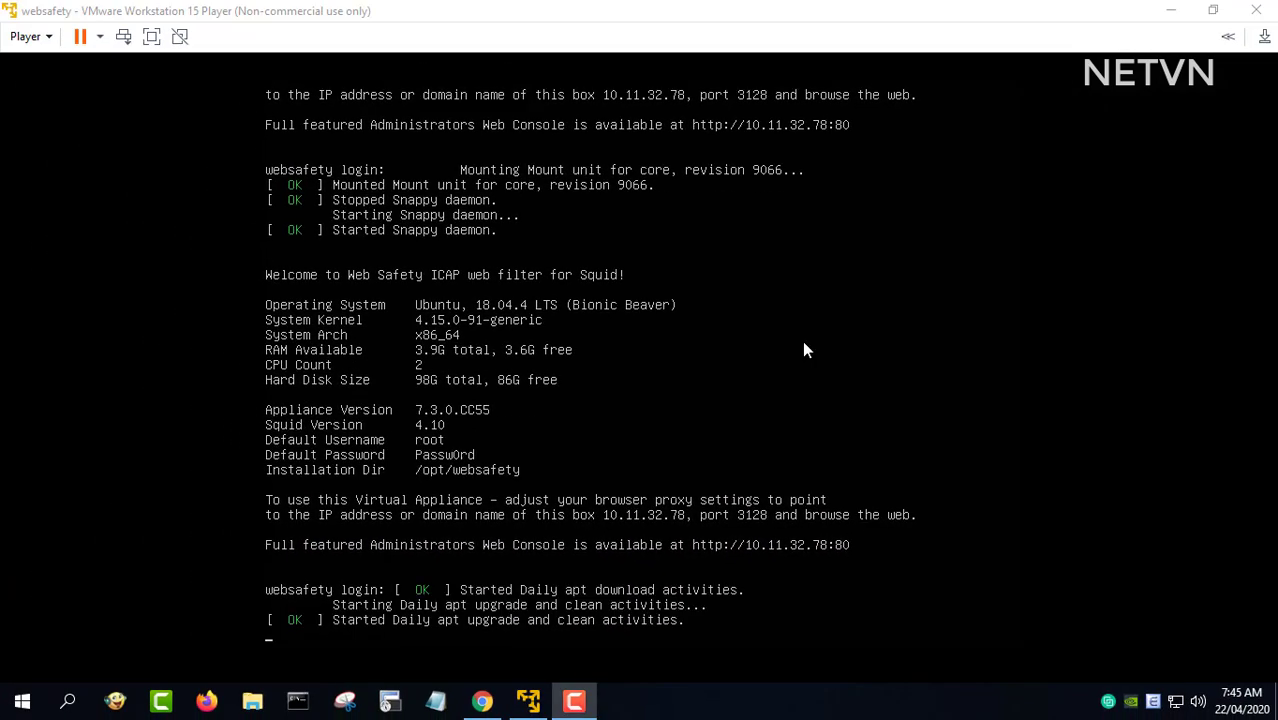
# In Chrome, go from Licensing to Early Adopters and open the mailing list signup form.
pyautogui.click(1166, 9)
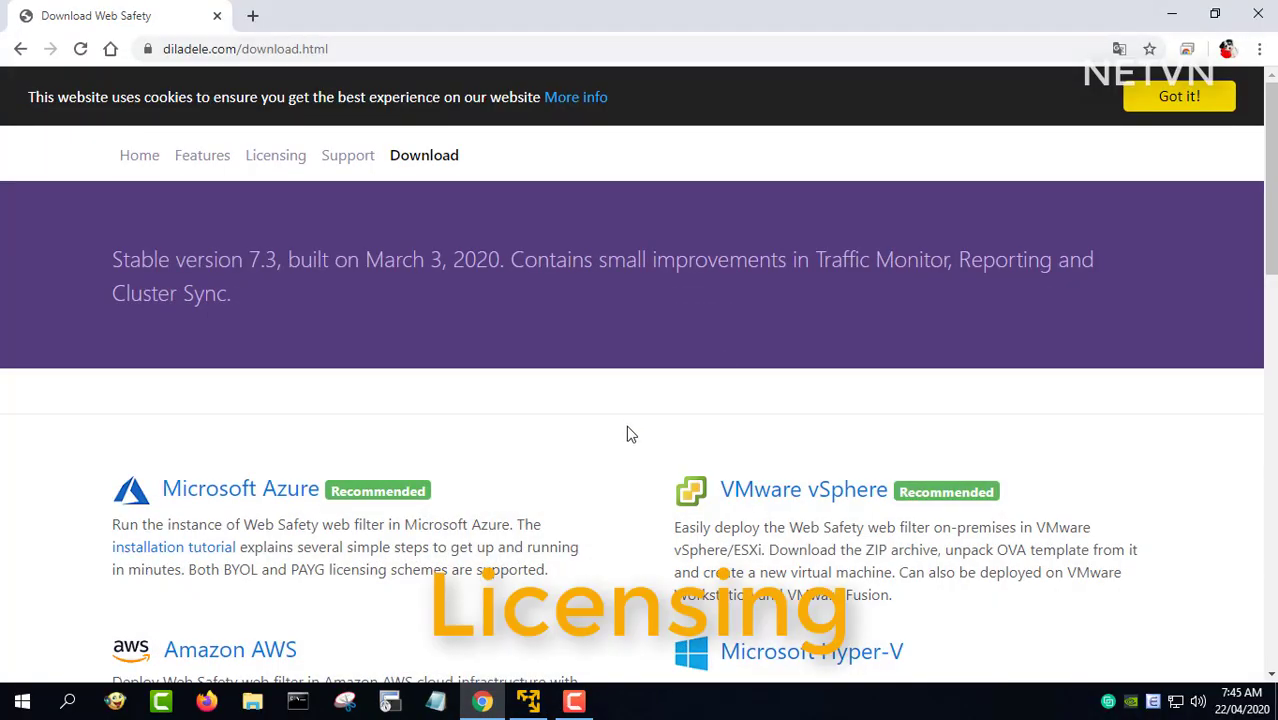
pyautogui.click(289, 178)
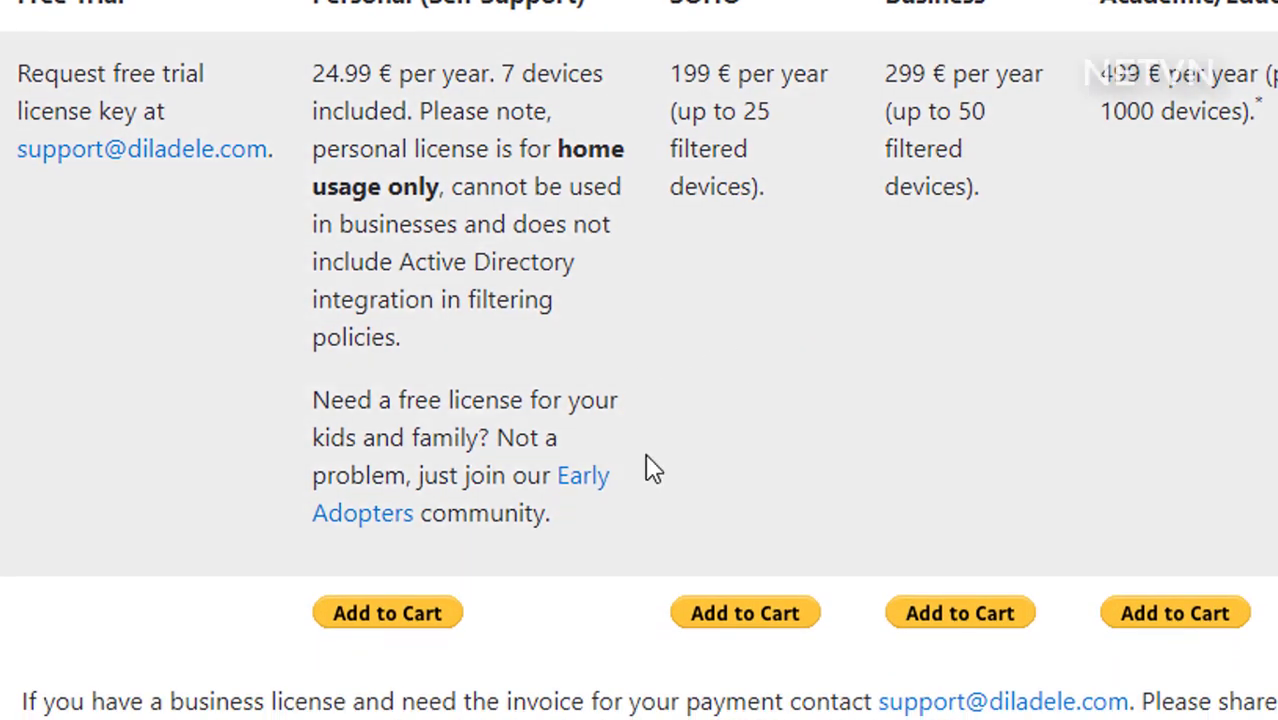
pyautogui.moveTo(314, 400); pyautogui.dragTo(571, 516)
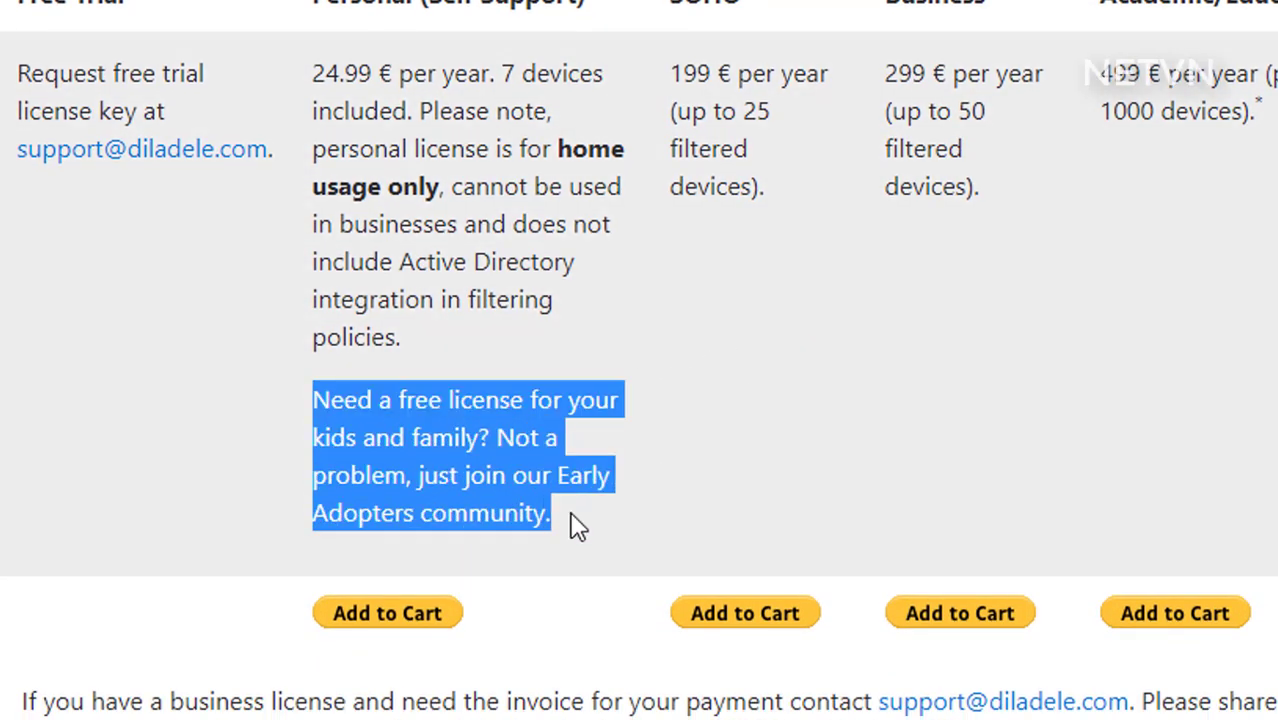
pyautogui.click(648, 497)
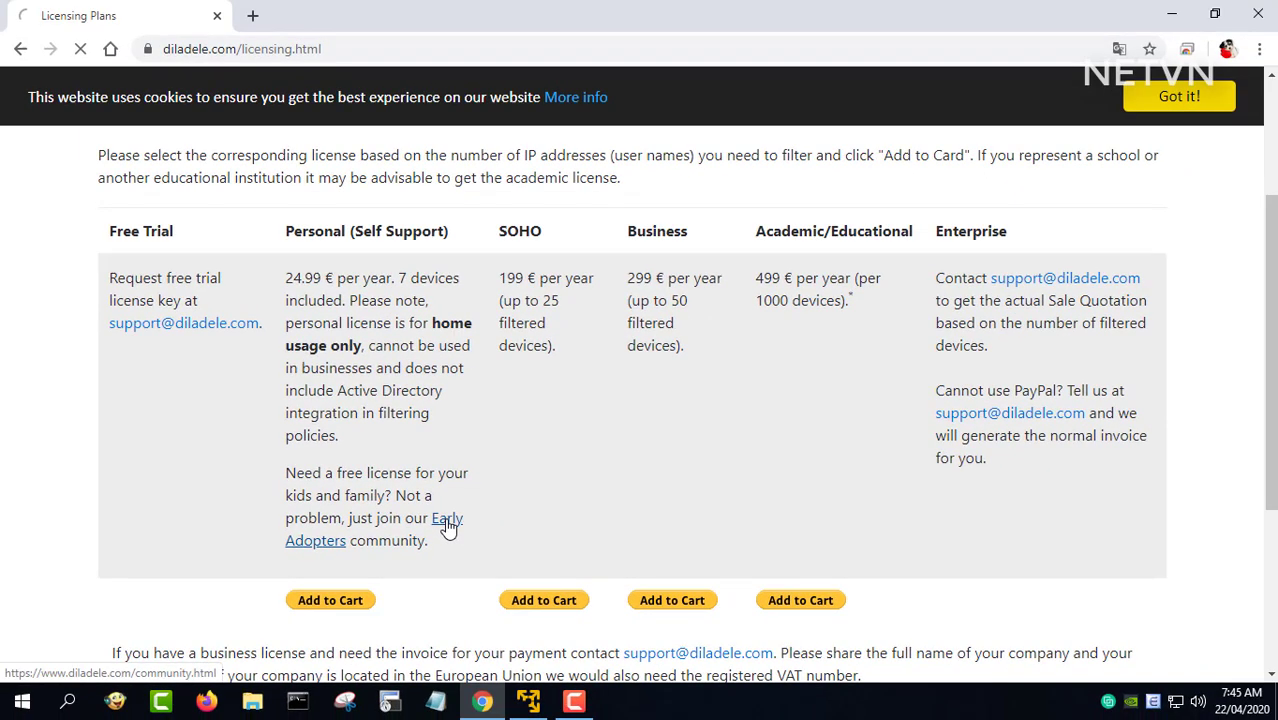
pyautogui.click(467, 522)
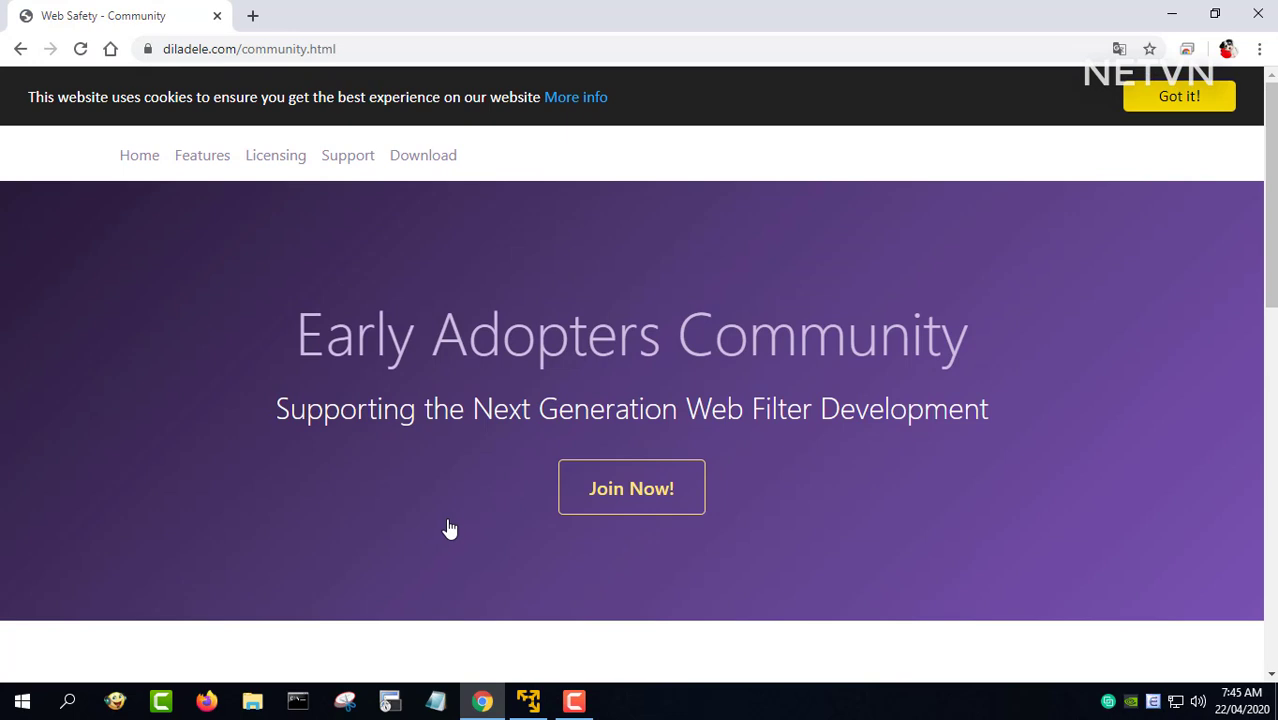
pyautogui.click(634, 502)
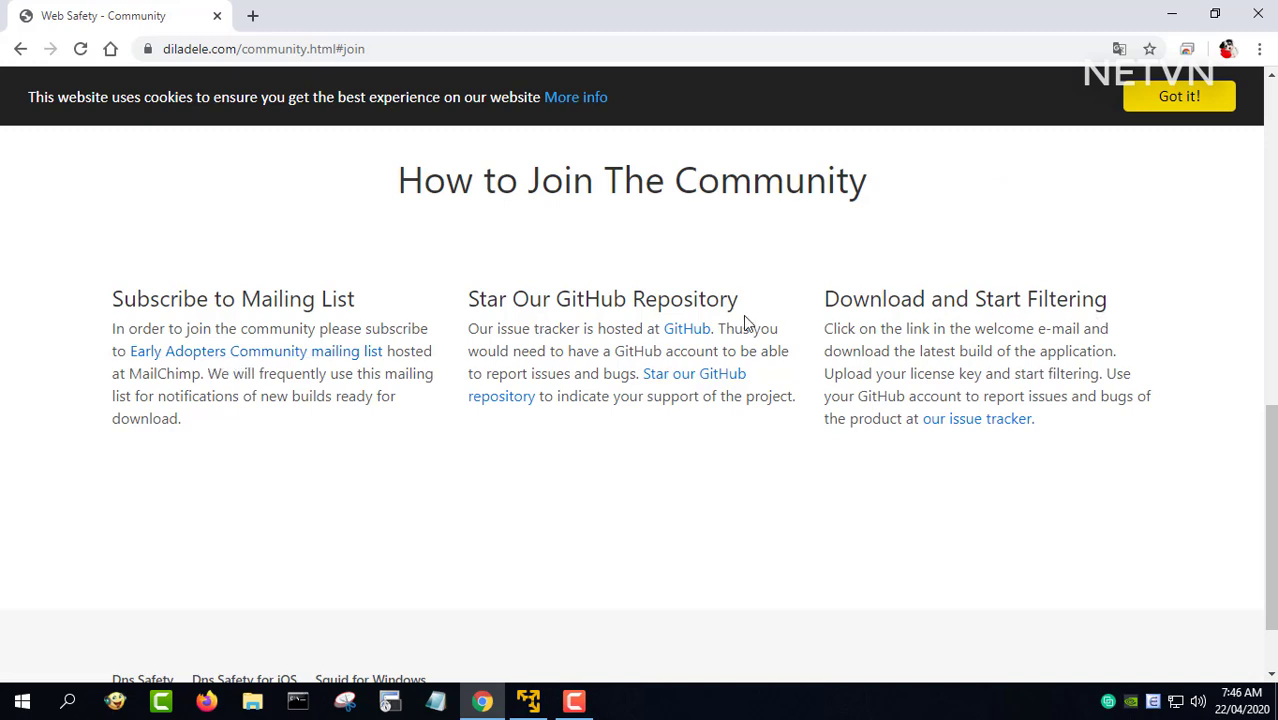
pyautogui.click(248, 358)
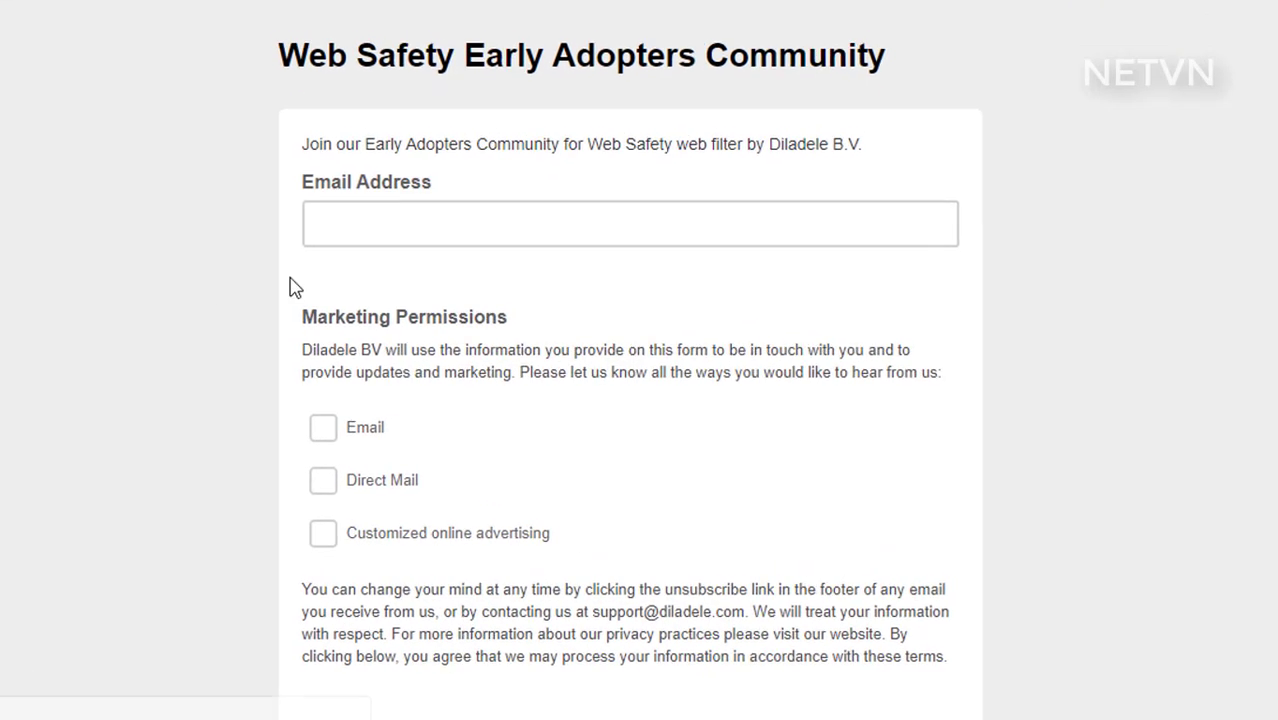
# Enter the email address and tick Email, Direct Mail and Customized online advertising.
pyautogui.click(361, 219)
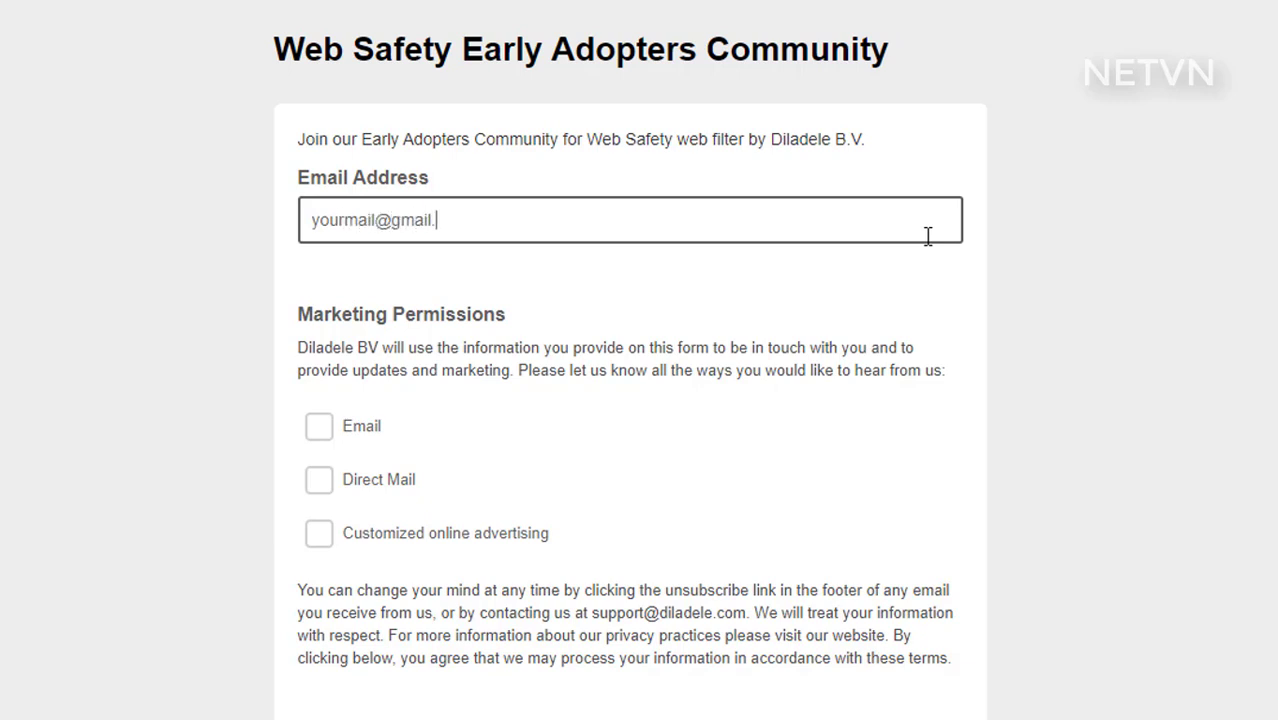
pyautogui.click(613, 424)
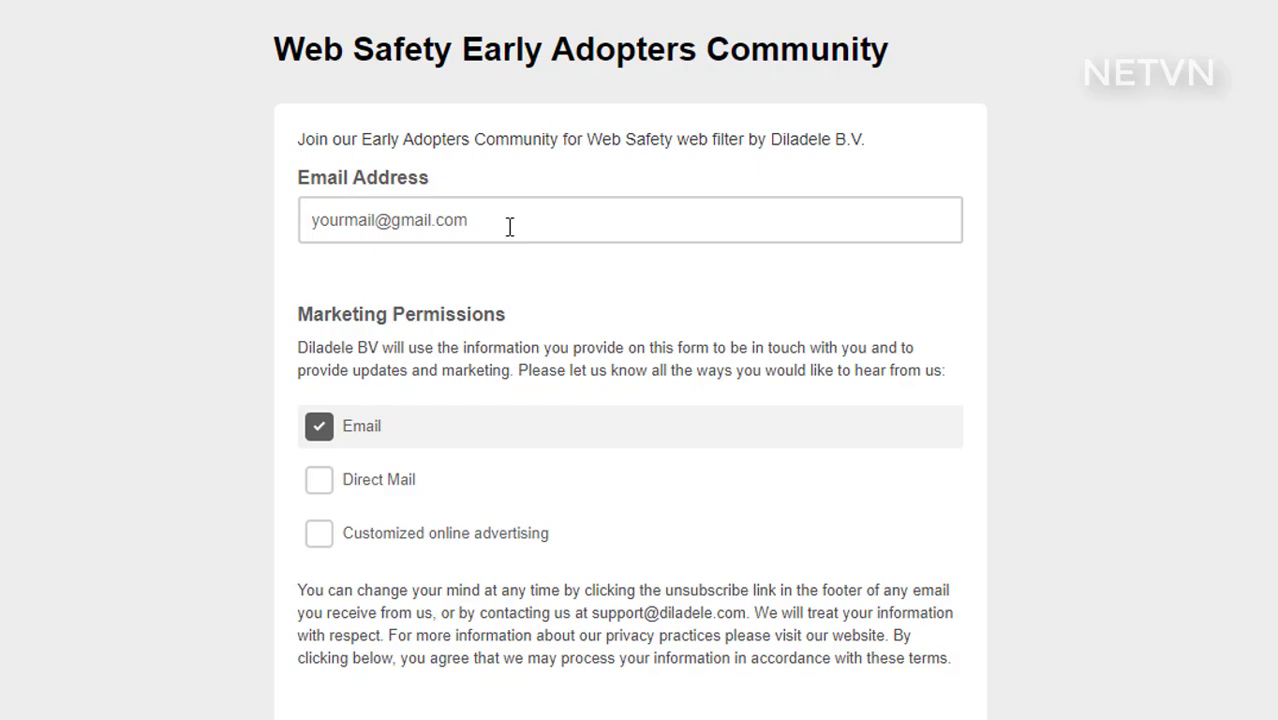
pyautogui.click(388, 488)
pyautogui.click(448, 533)
pyautogui.scroll(-2, 448, 533)
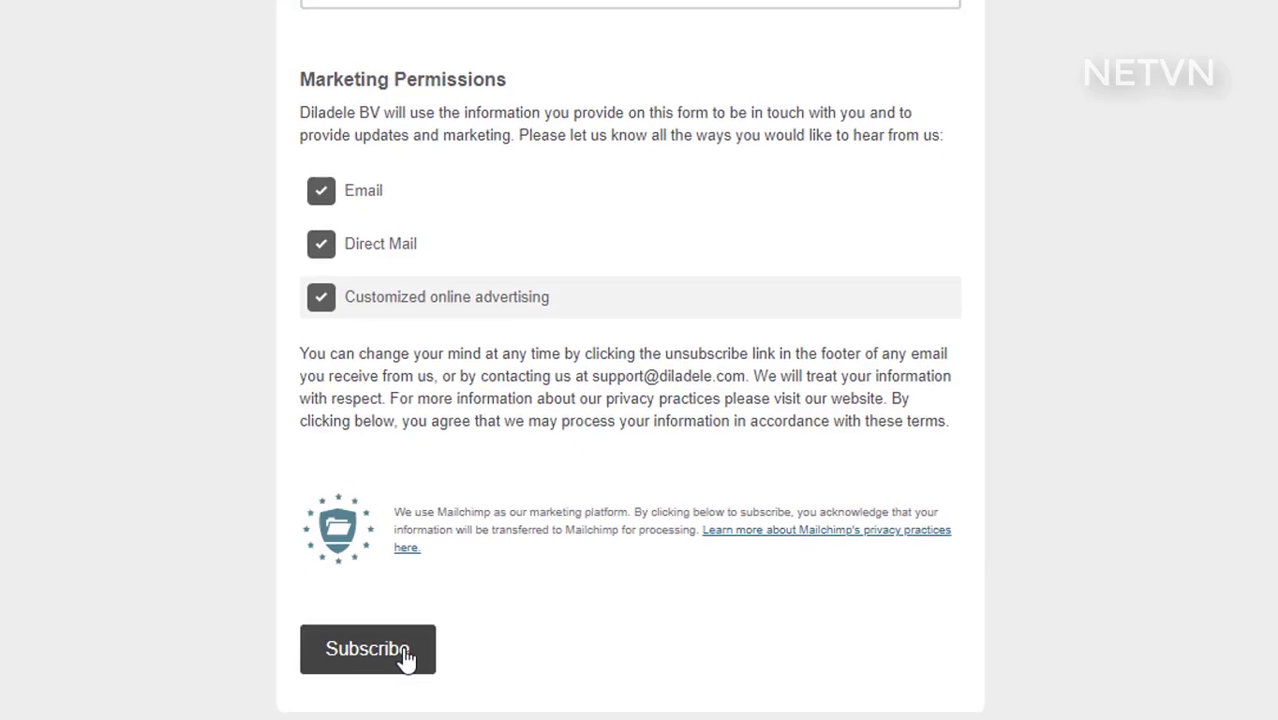
# Minimize Chrome and select license.pem in the File Explorer Downloads folder.
pyautogui.click(1172, 14)
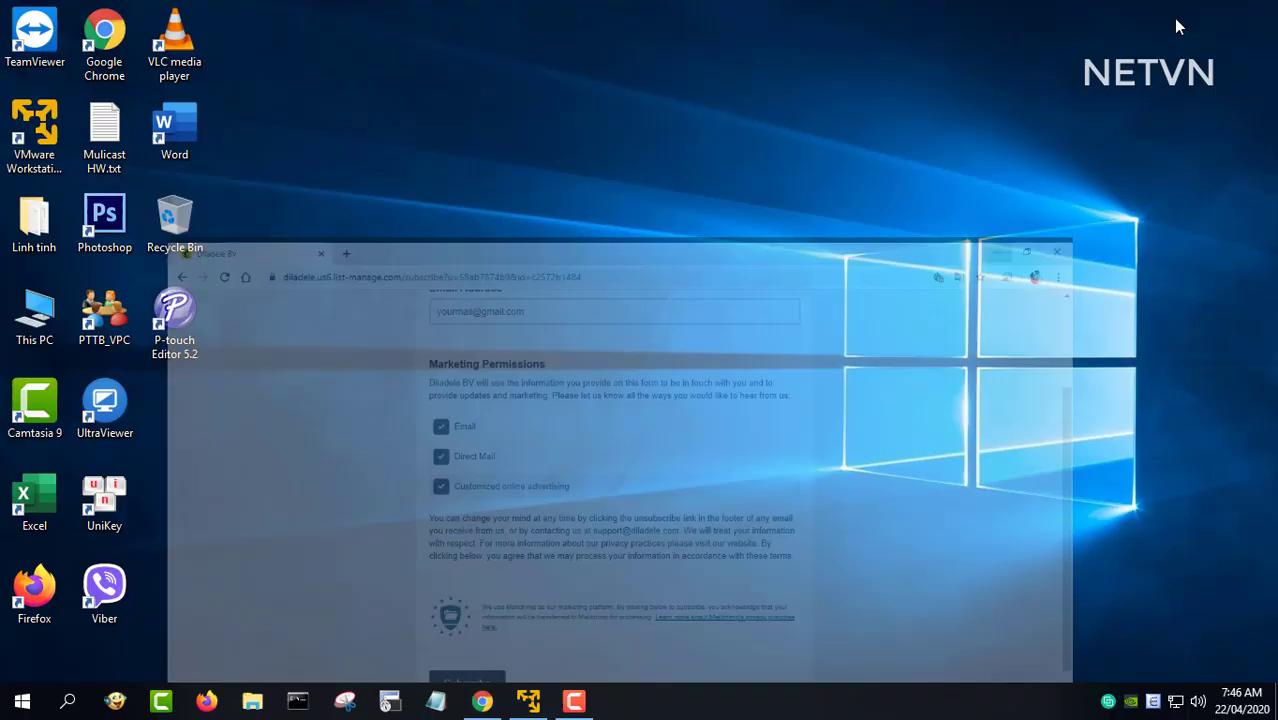
pyautogui.click(252, 701)
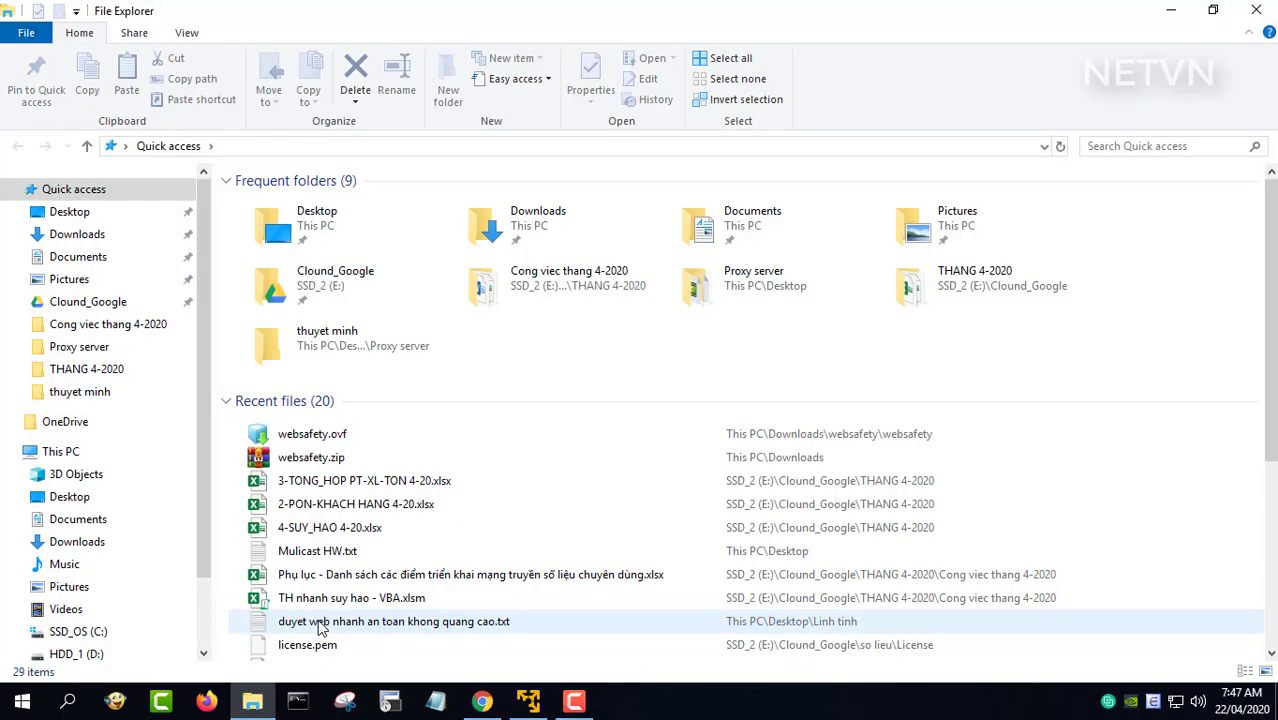
pyautogui.click(69, 236)
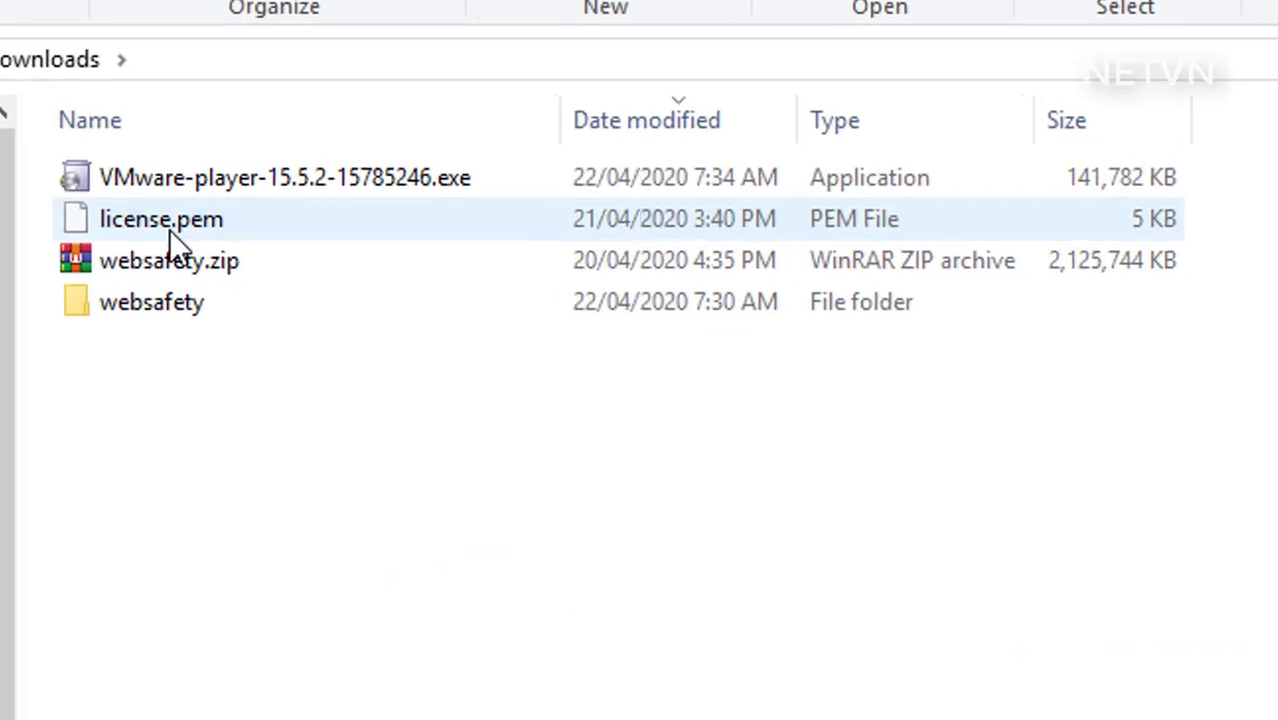
pyautogui.click(290, 225)
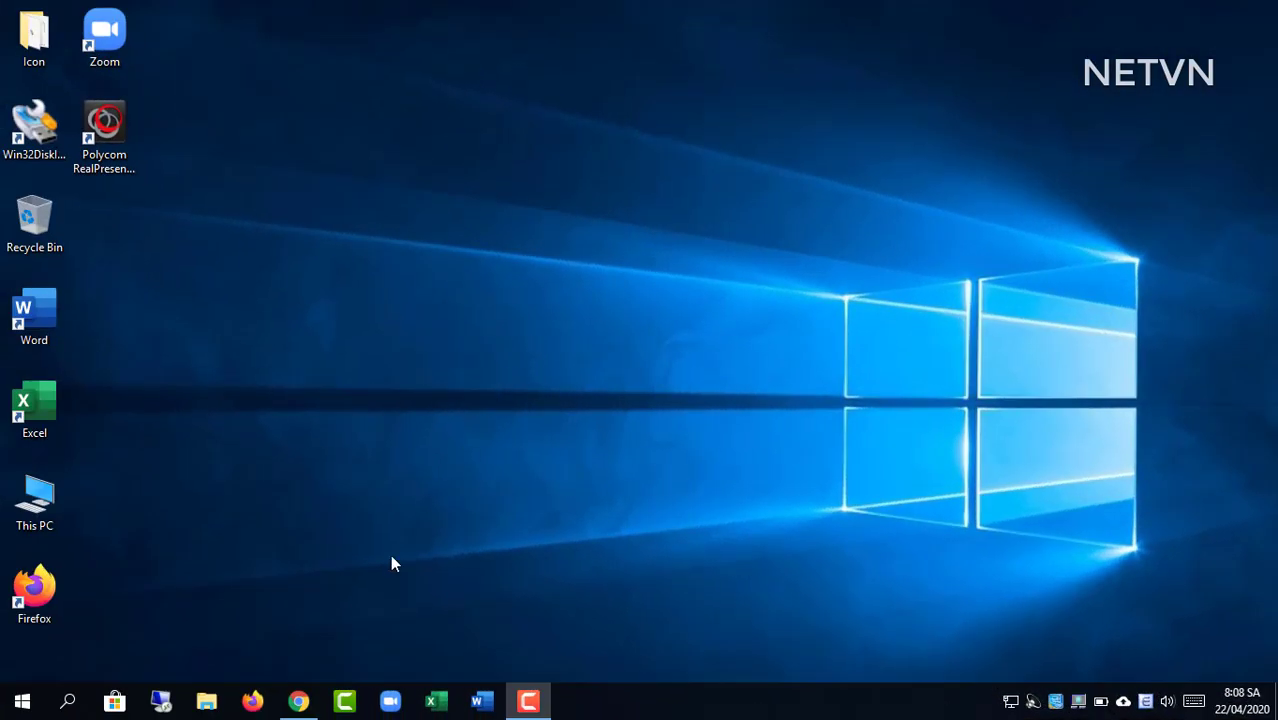
pyautogui.click(298, 700)
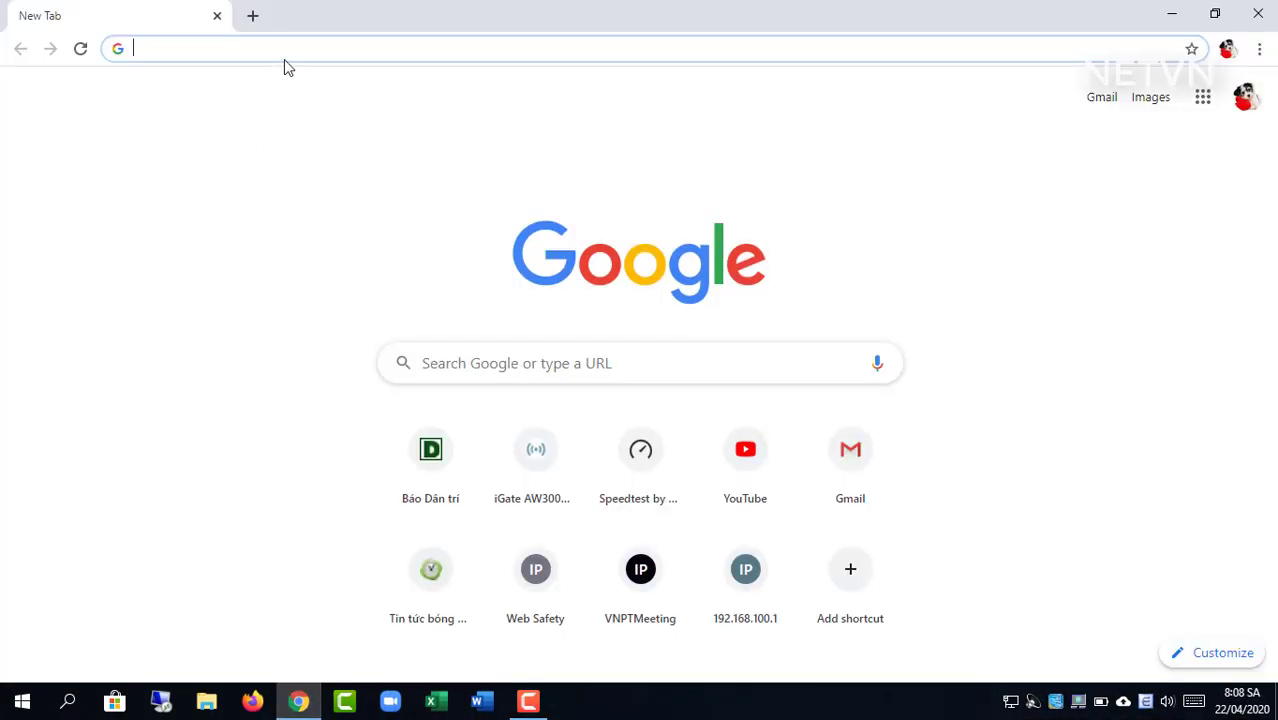
pyautogui.write('http:')
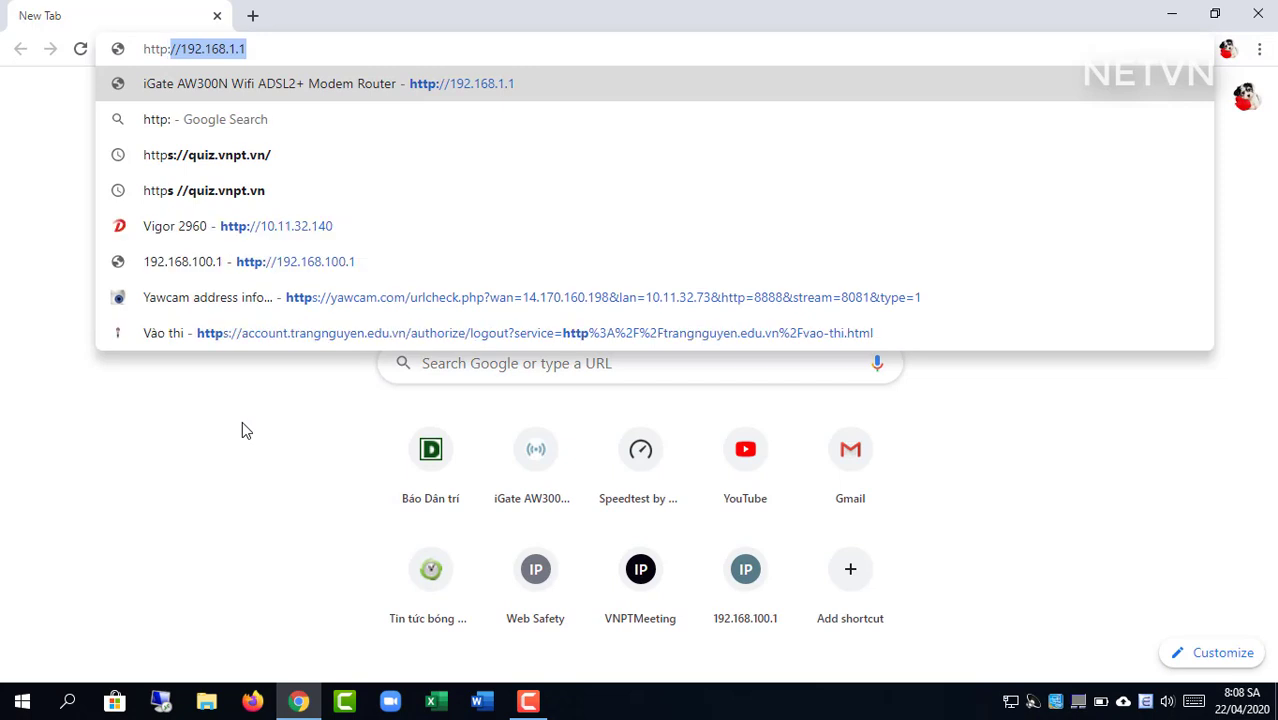
pyautogui.write('//10.11')
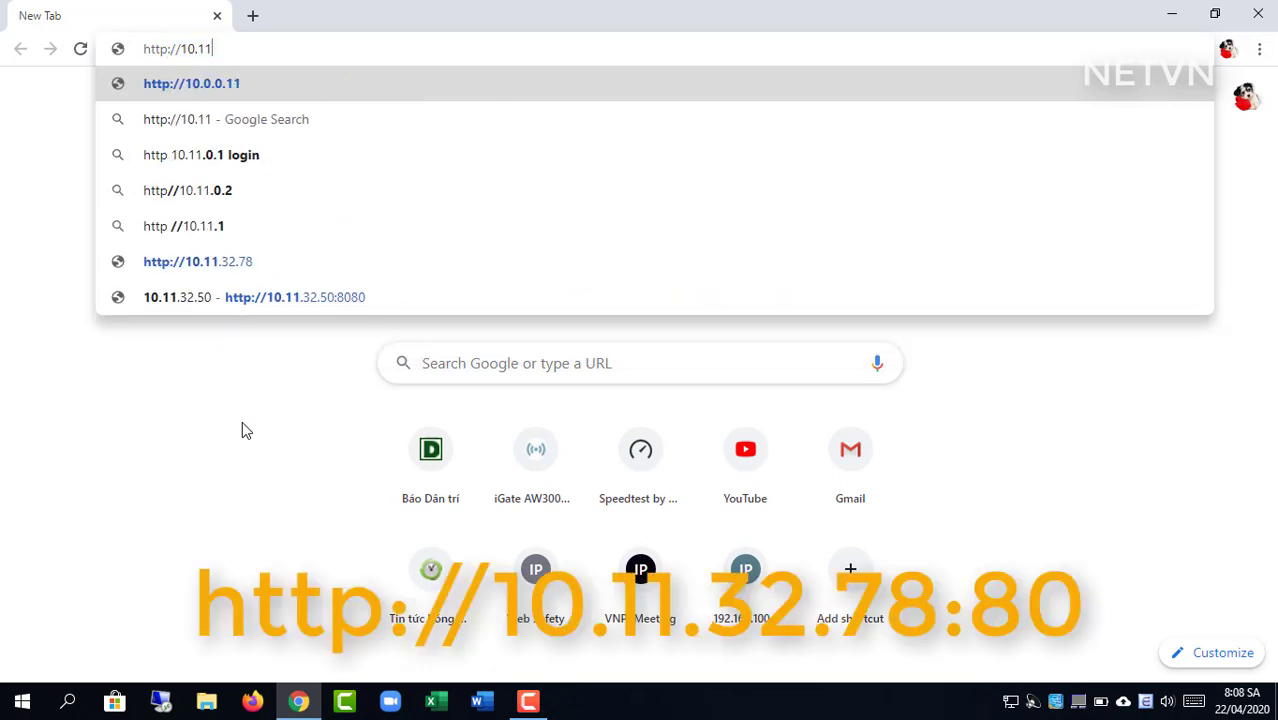
pyautogui.write('.32.78')
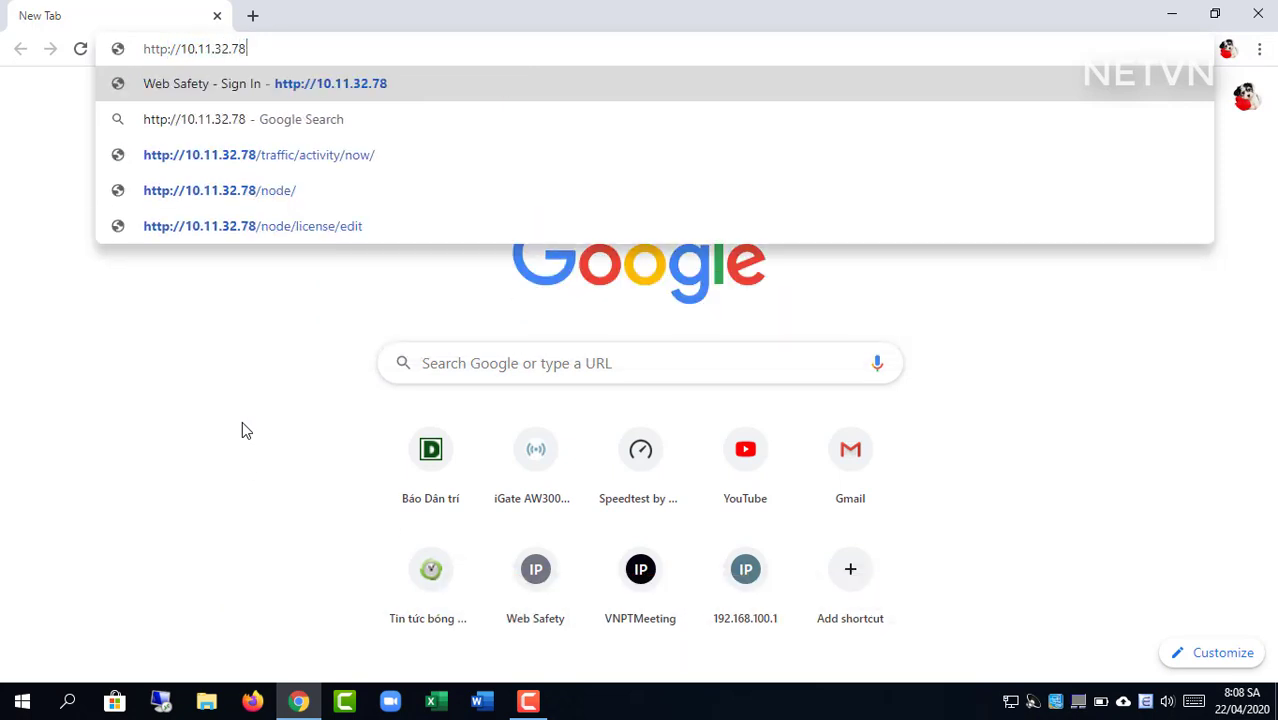
pyautogui.write(':80')
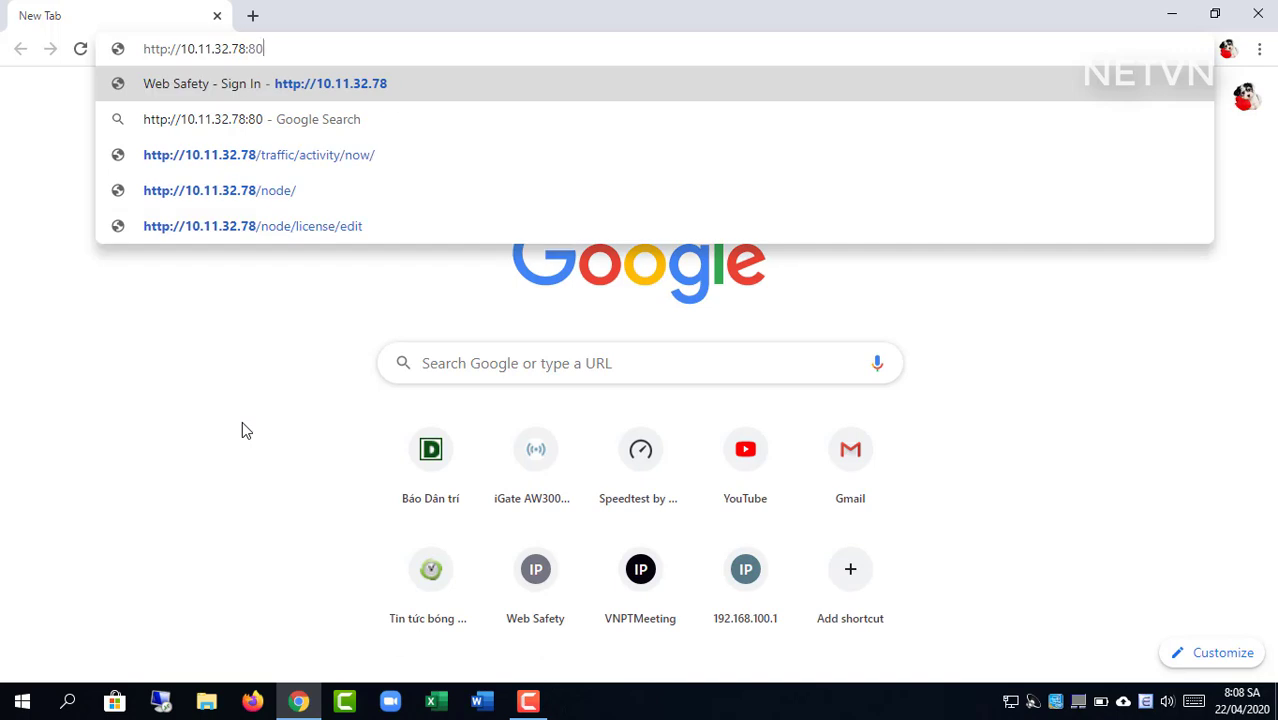
pyautogui.press('Return')
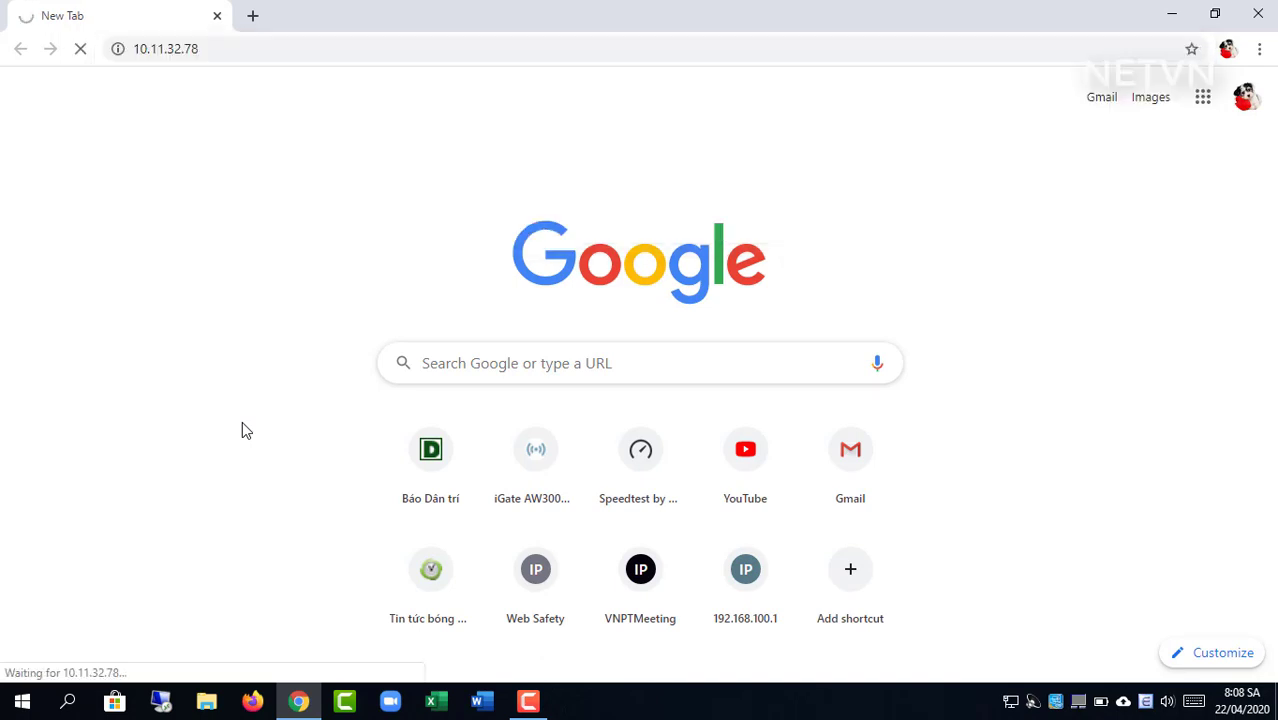
pyautogui.write('ro')
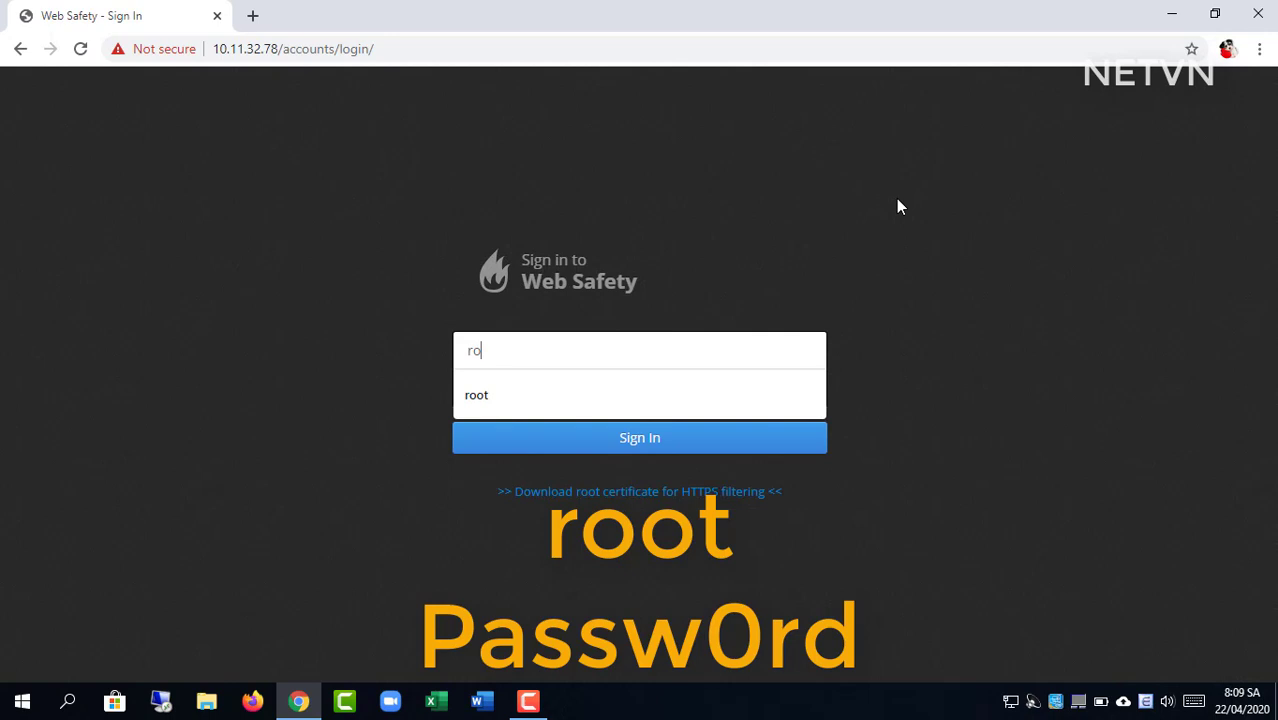
pyautogui.write('ot')
pyautogui.press('Tab')
pyautogui.write('P')
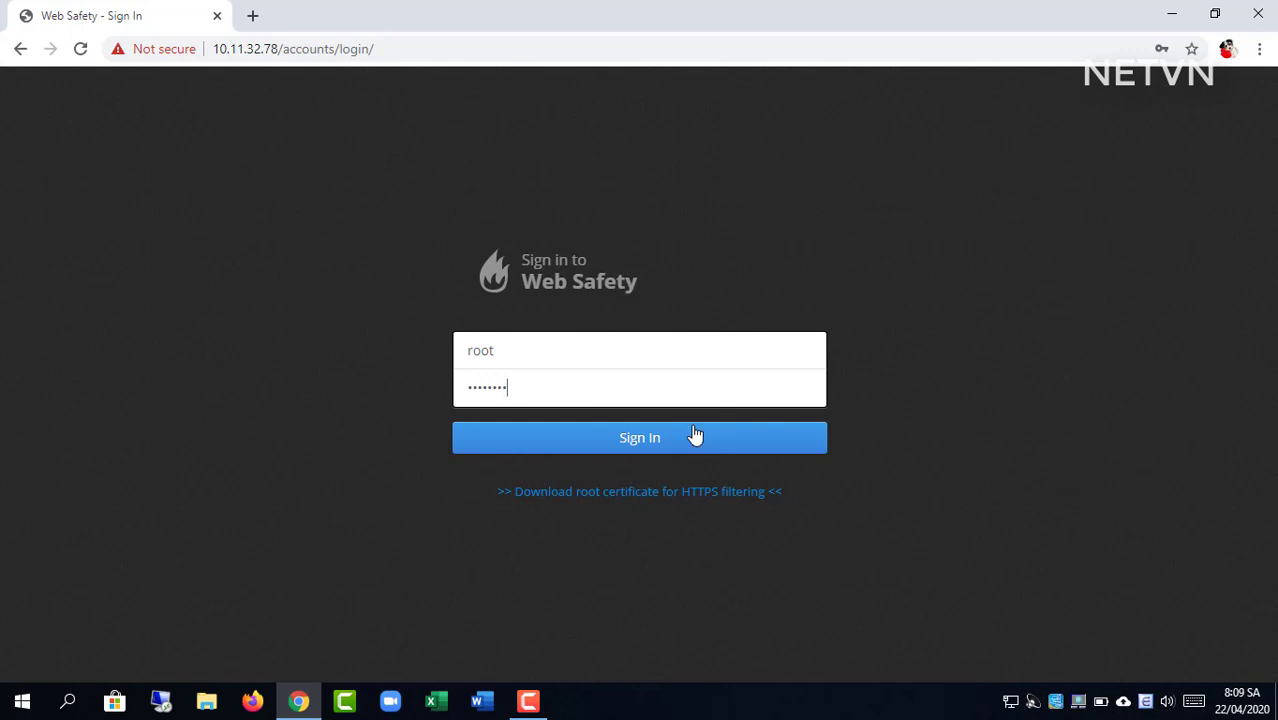
pyautogui.click(669, 450)
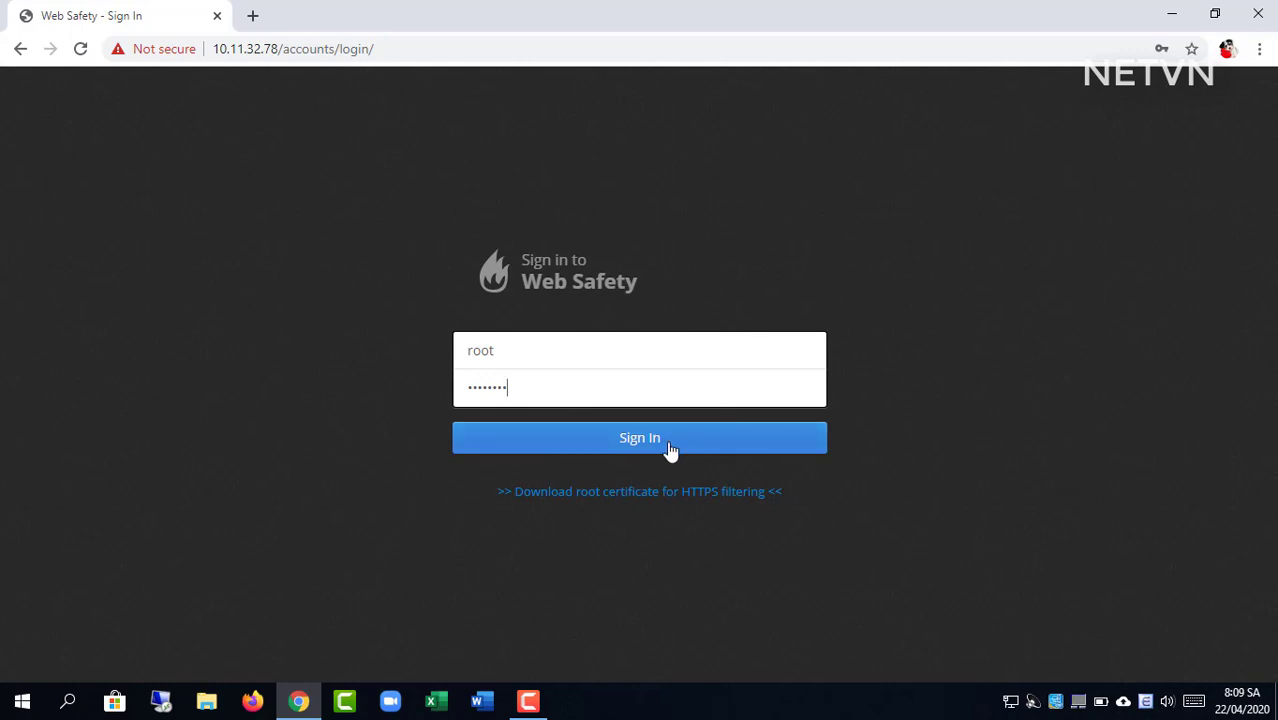
# Sign in to the console and upload license.pem as the new license key.
pyautogui.click(669, 450)
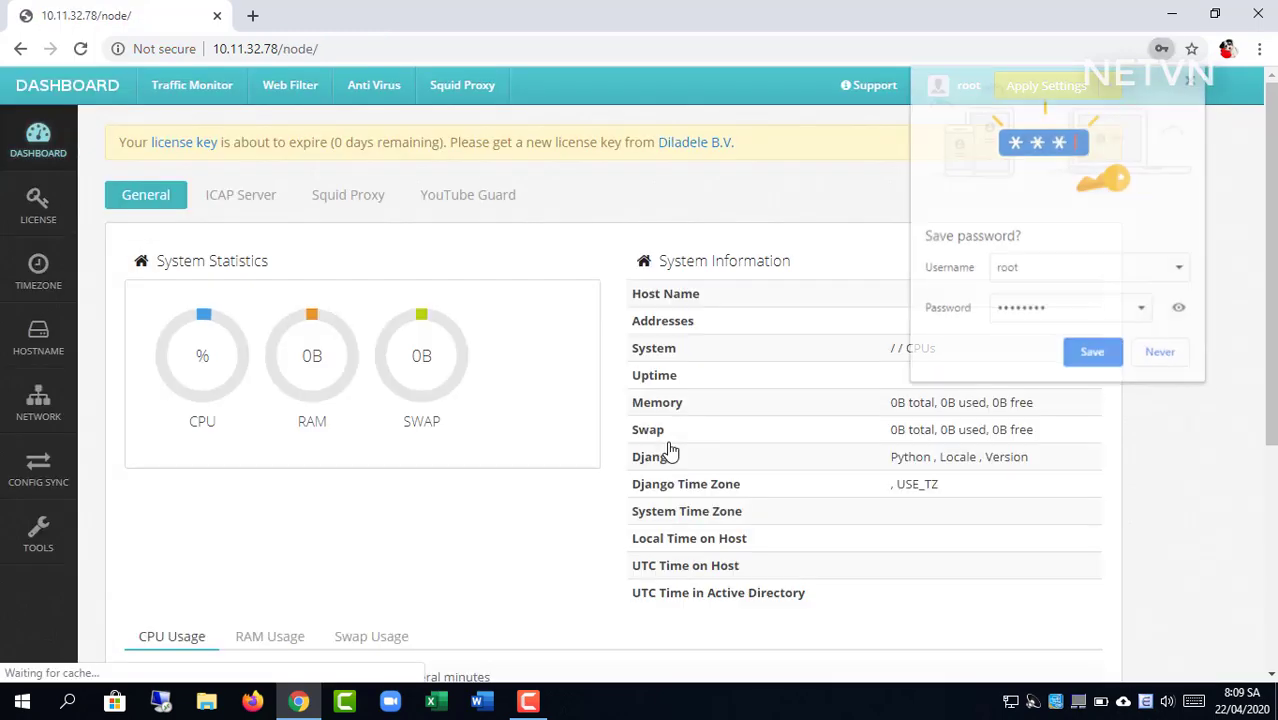
pyautogui.click(800, 327)
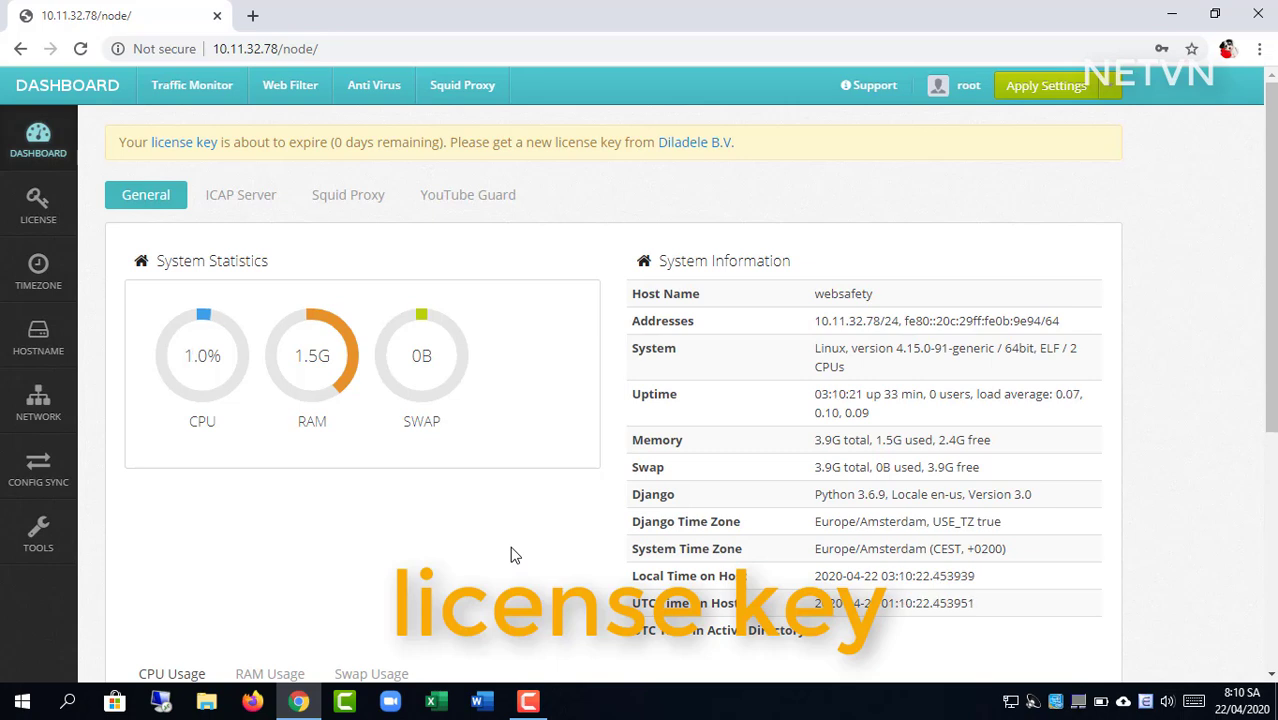
pyautogui.click(199, 152)
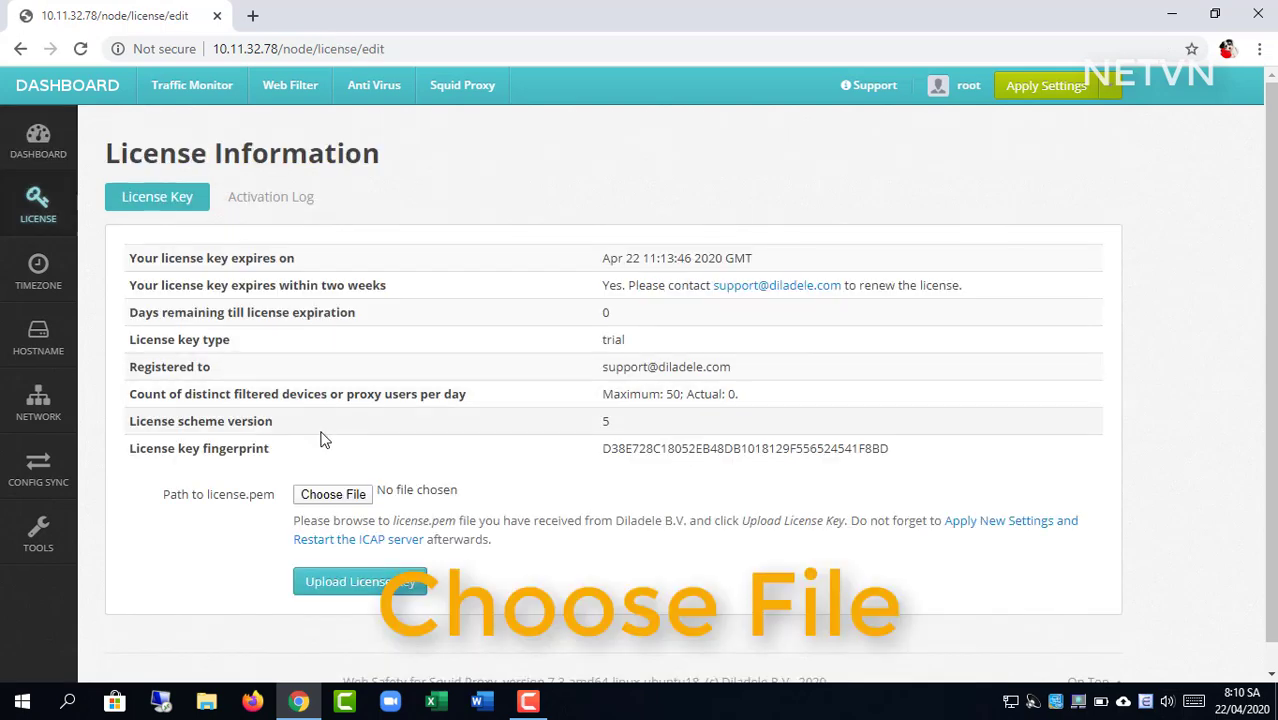
pyautogui.click(349, 497)
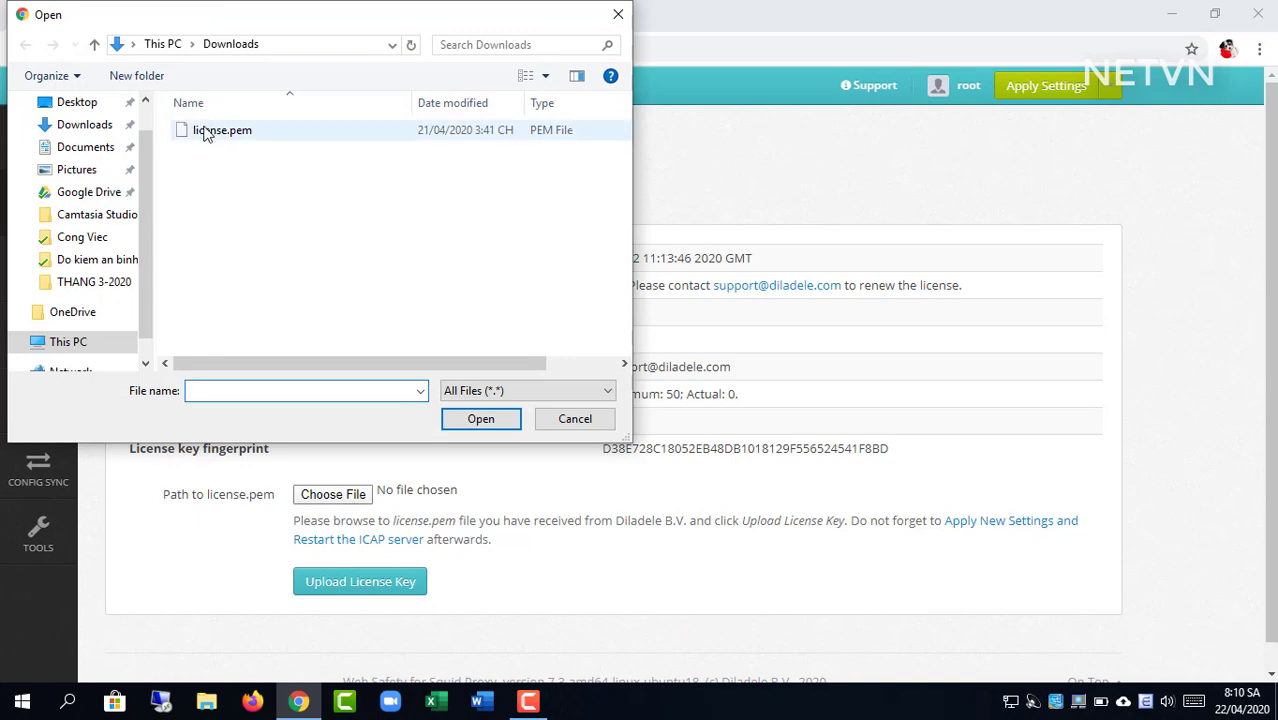
pyautogui.click(205, 133)
pyautogui.click(505, 424)
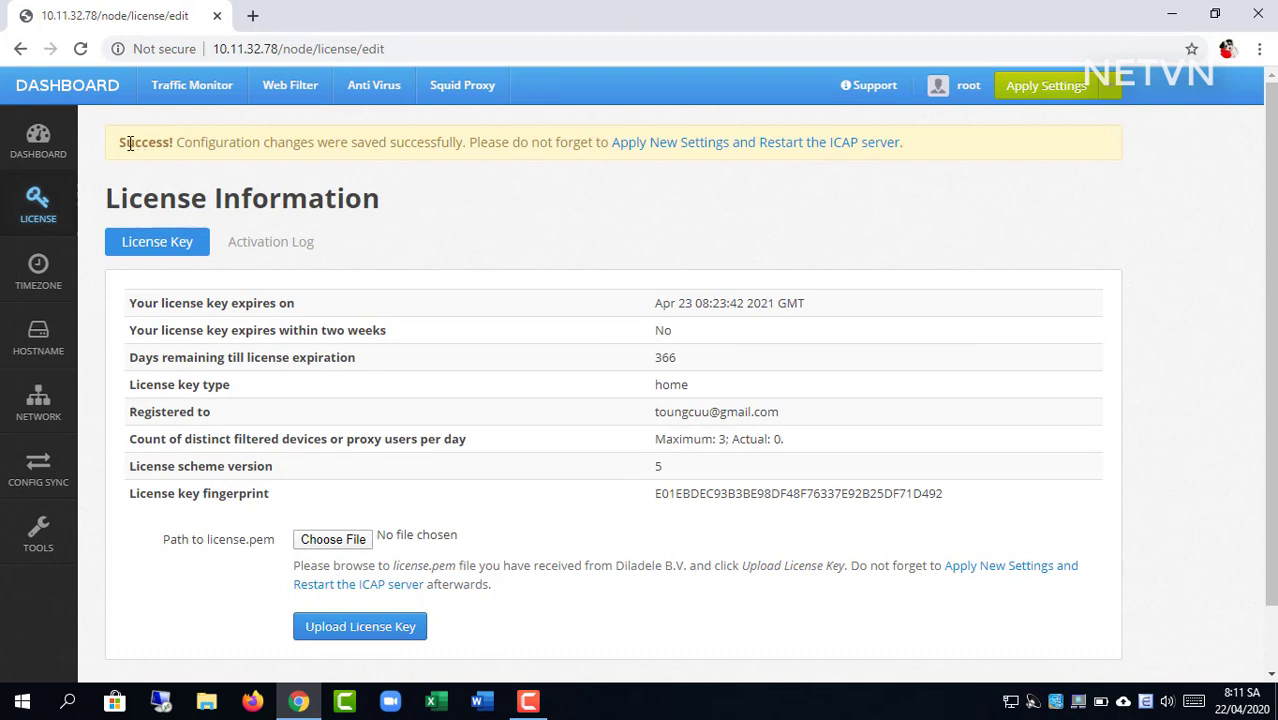
# Apply the new settings, restart Squid proxy and ICAP, and confirm 366 days remain.
pyautogui.moveTo(121, 145); pyautogui.dragTo(580, 150)
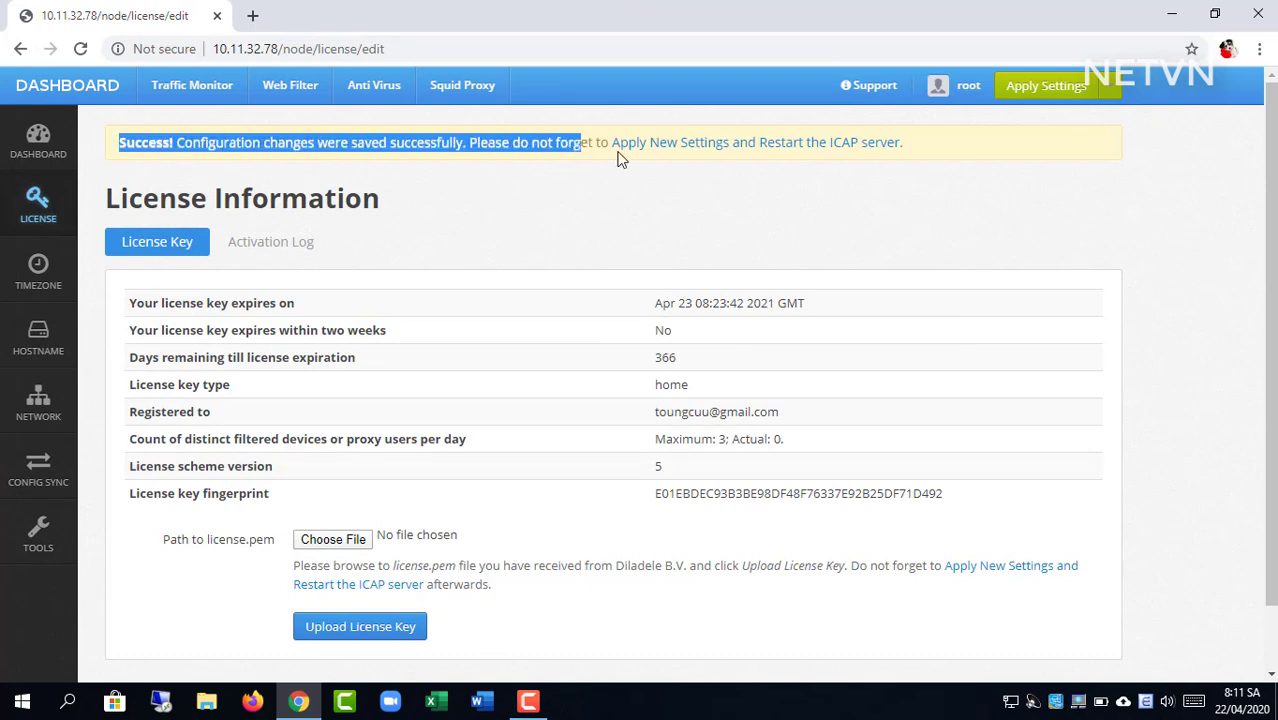
pyautogui.click(662, 145)
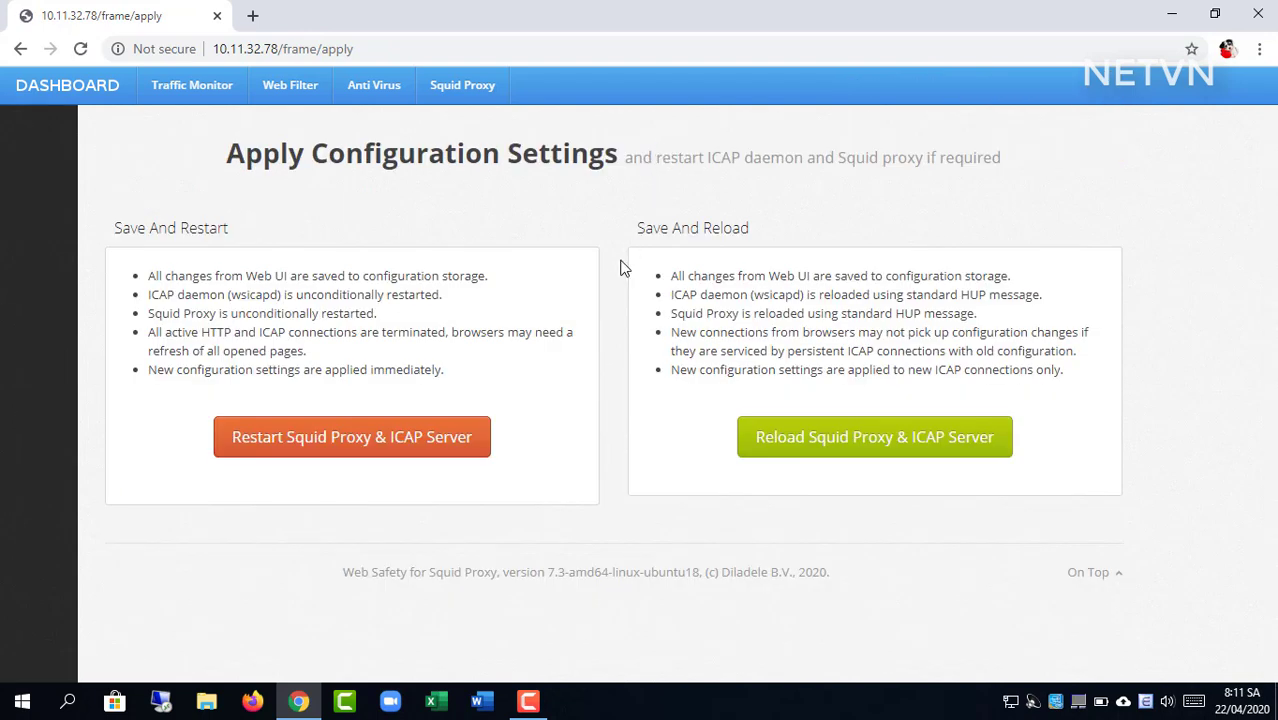
pyautogui.click(334, 440)
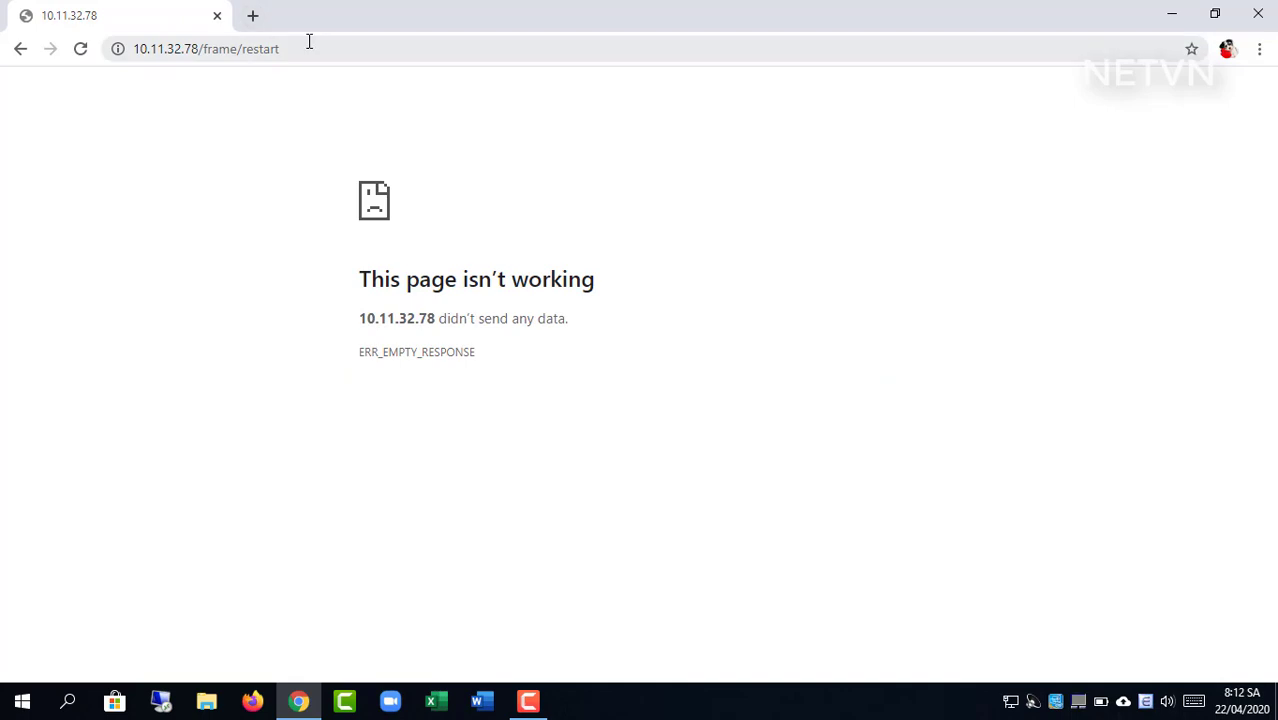
pyautogui.click(309, 41)
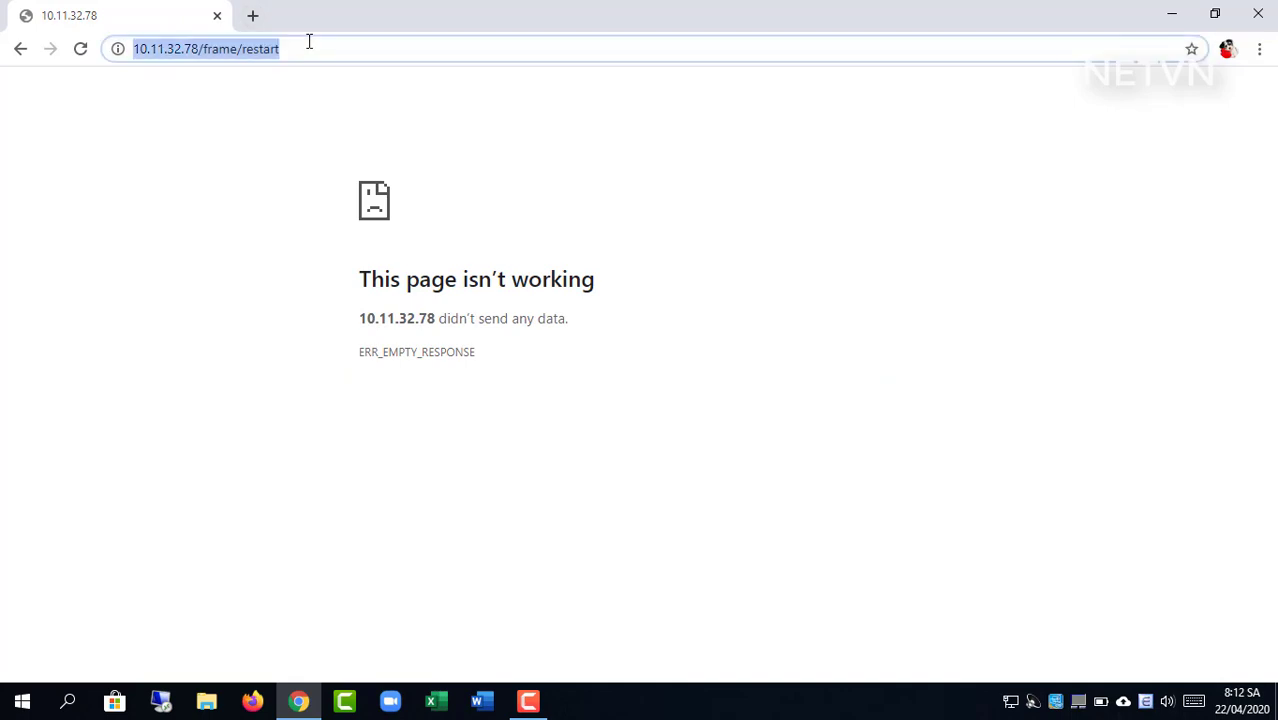
pyautogui.write('http://10.11.32.78:80')
pyautogui.click(312, 81)
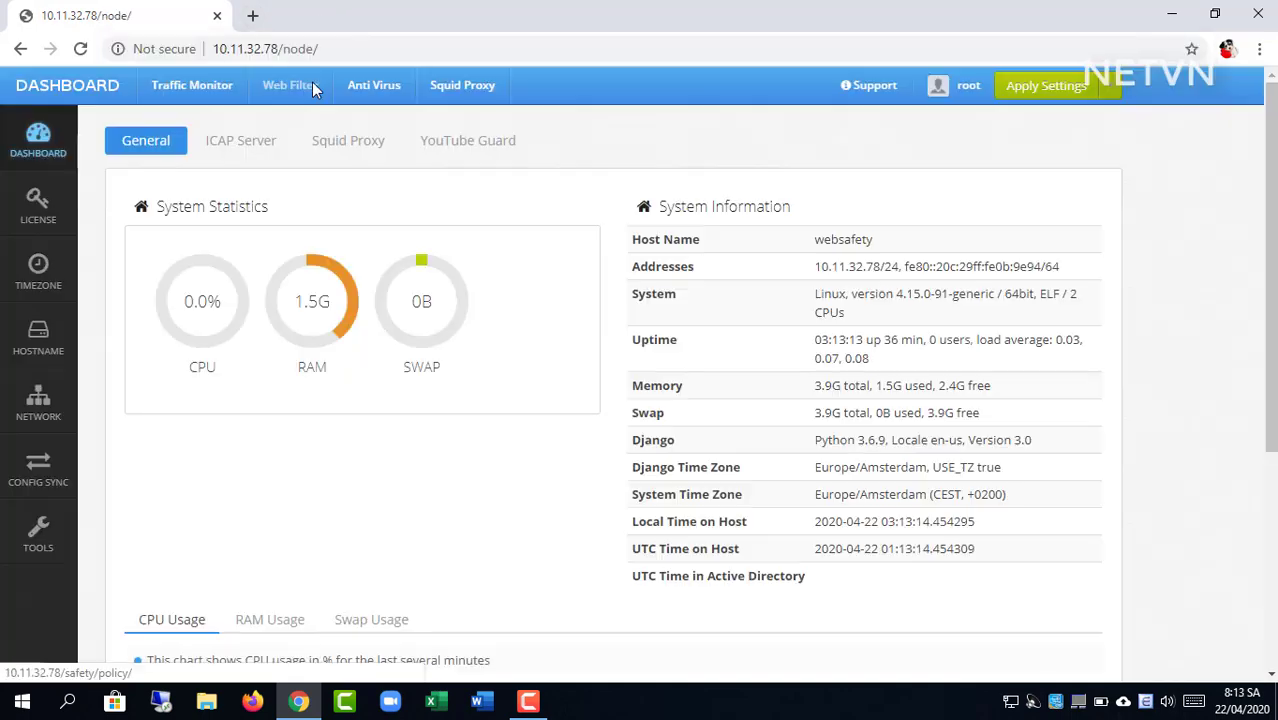
pyautogui.click(58, 210)
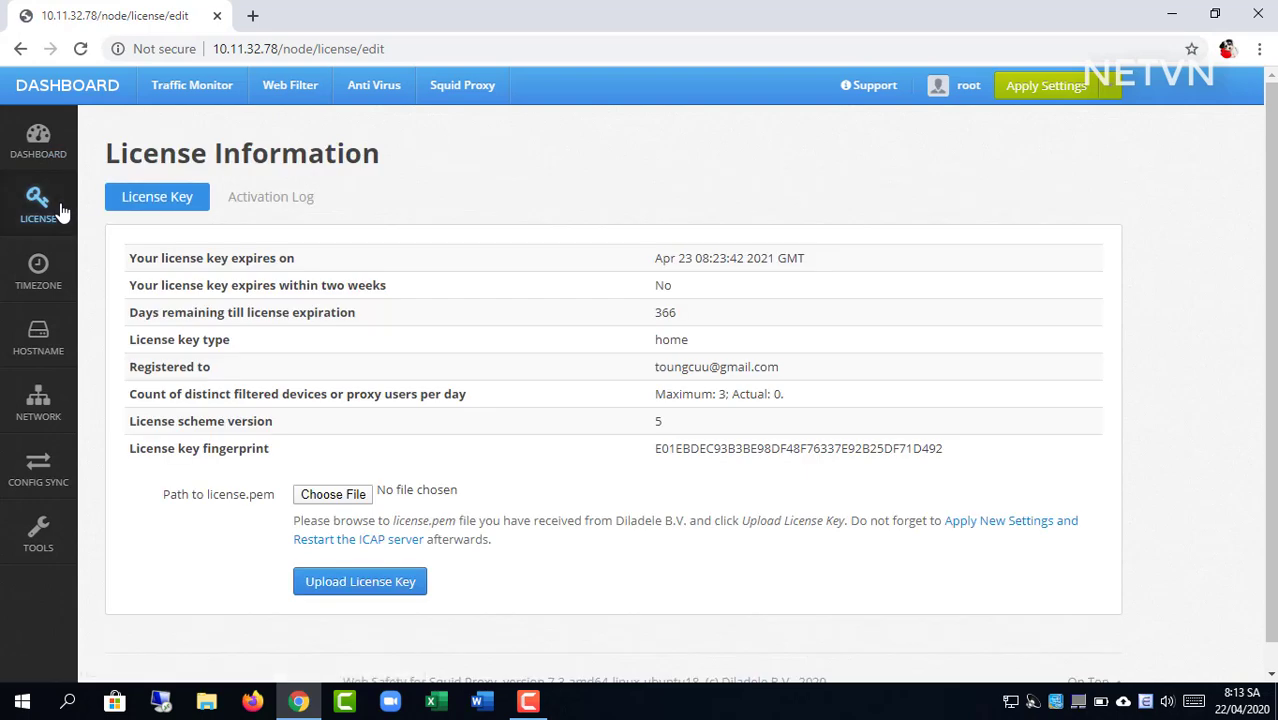
pyautogui.doubleClick(663, 313)
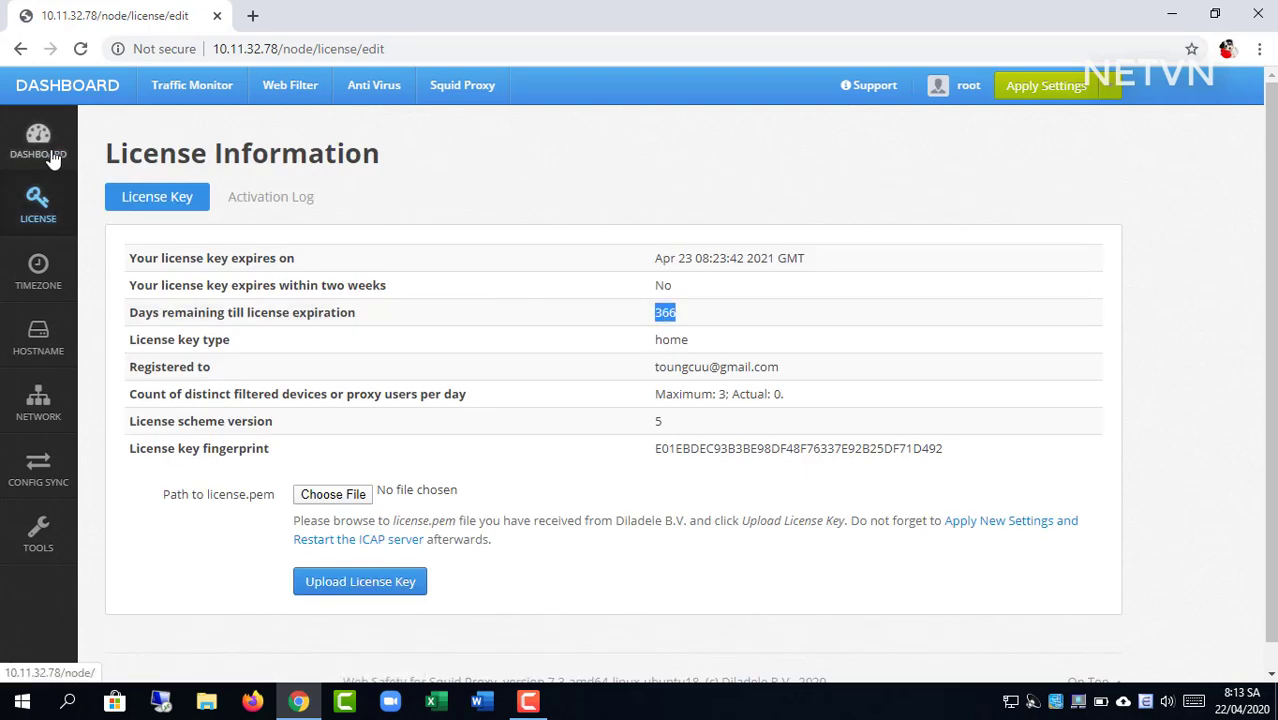
pyautogui.click(72, 100)
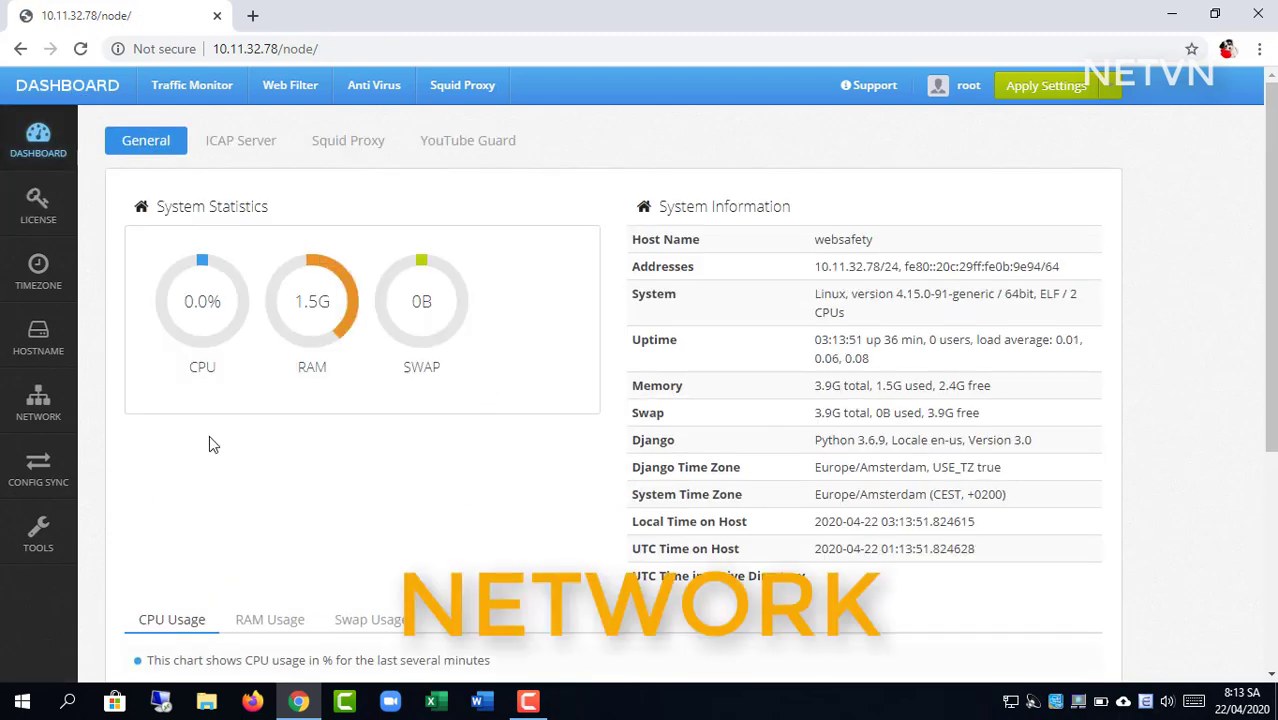
# Set ens160 to static IP 10.11.32.78 with mask 255.255.255.0.
pyautogui.click(50, 415)
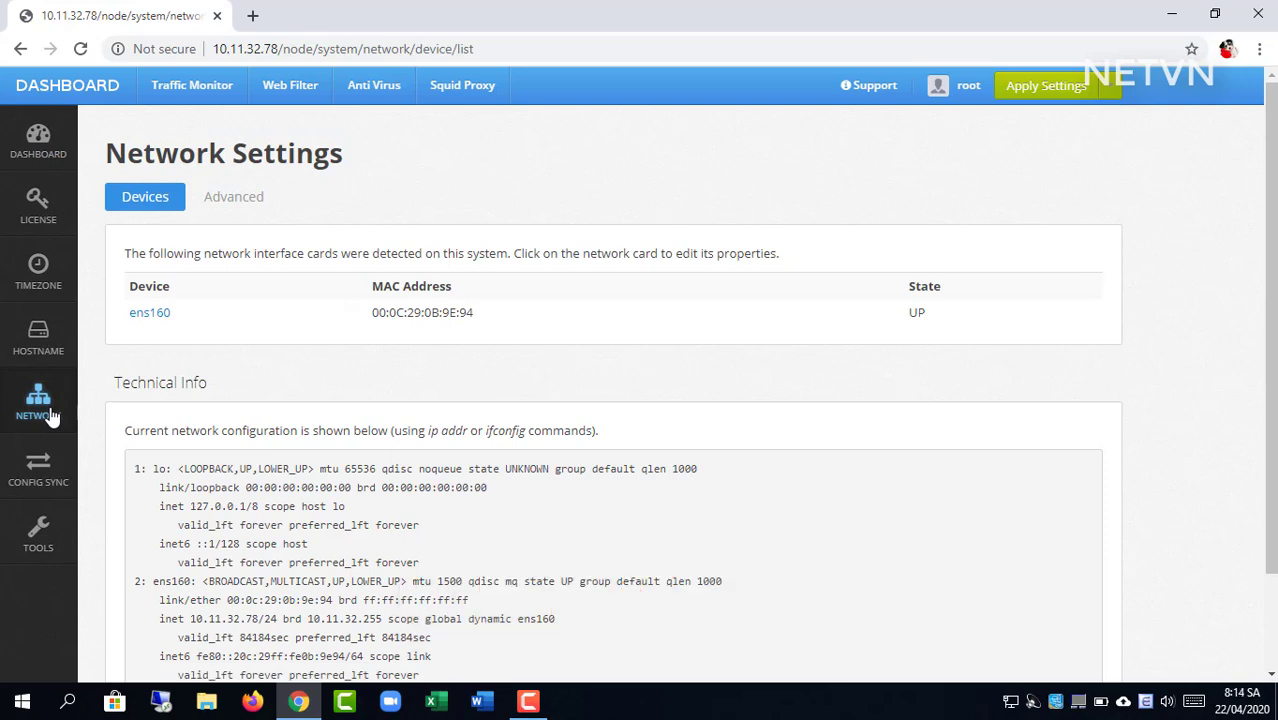
pyautogui.click(150, 316)
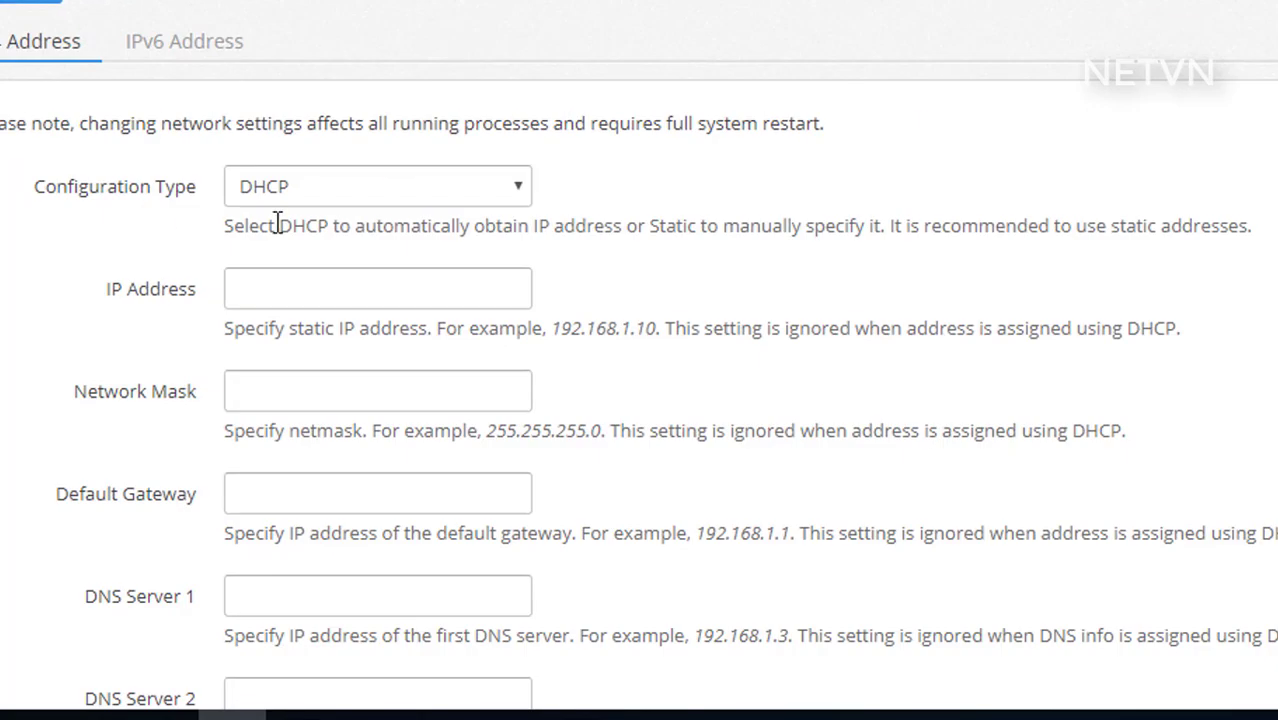
pyautogui.click(355, 193)
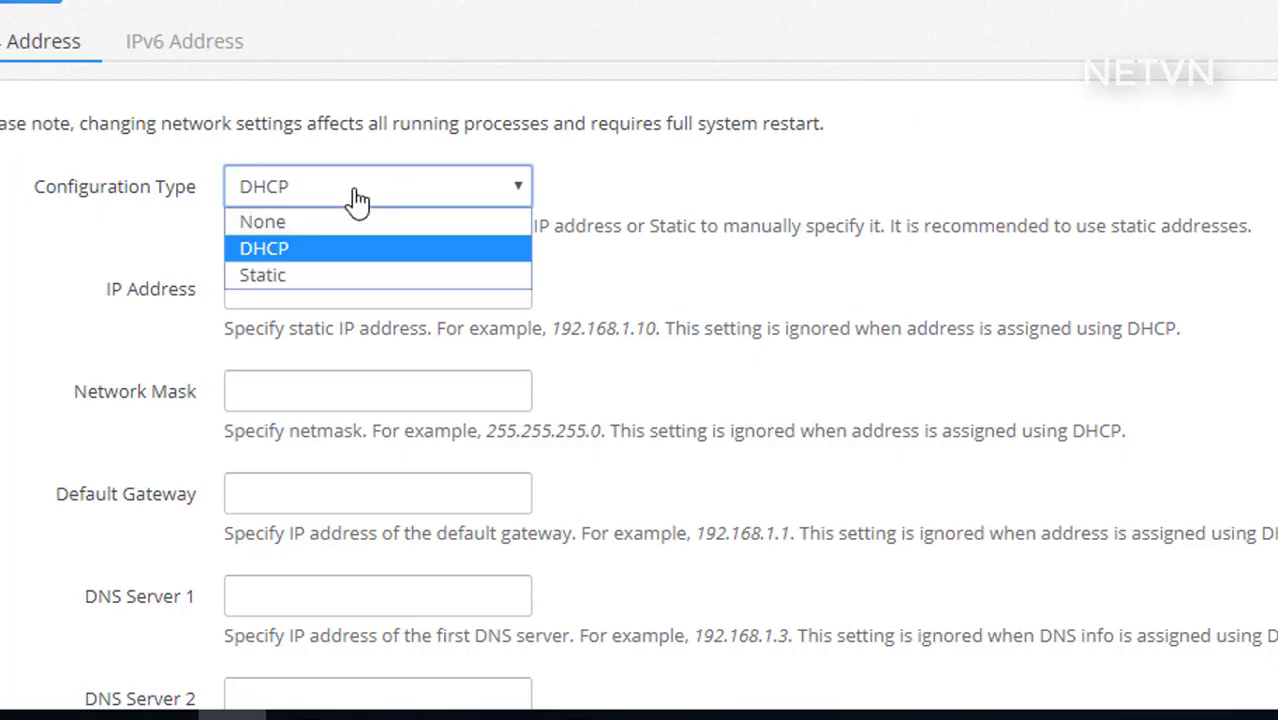
pyautogui.click(331, 274)
pyautogui.click(310, 289)
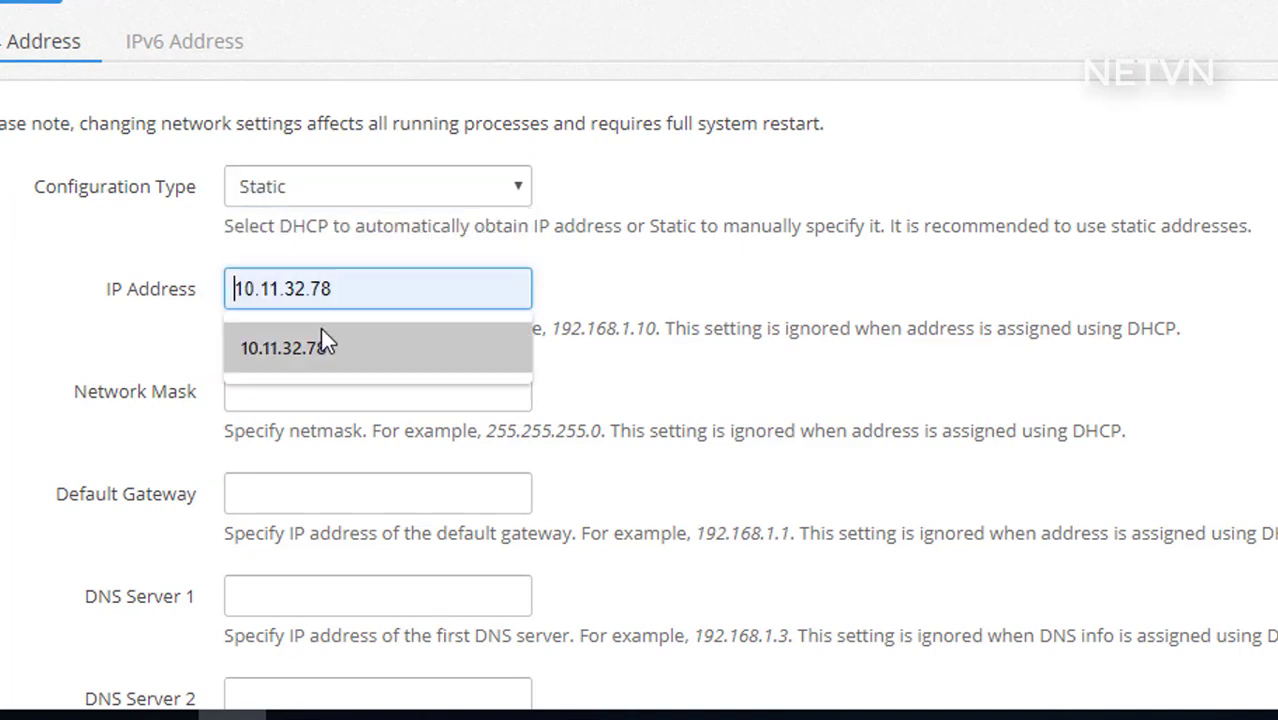
pyautogui.click(320, 337)
pyautogui.click(331, 391)
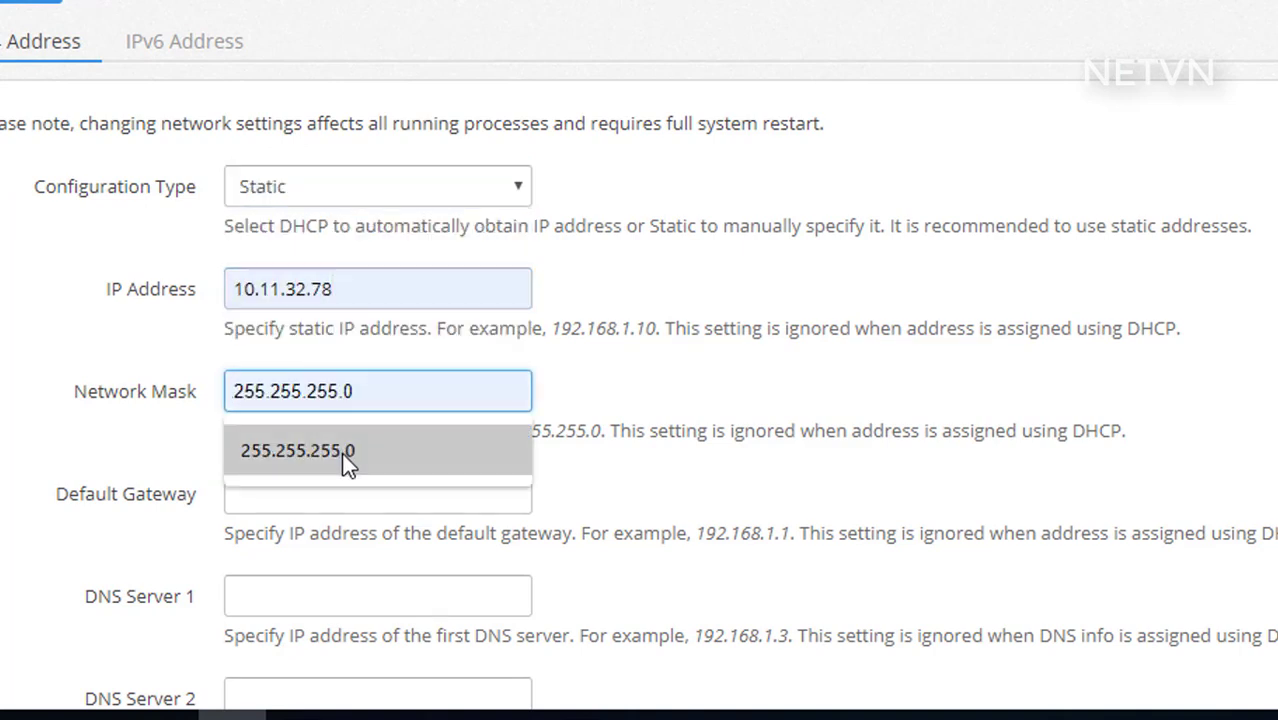
pyautogui.click(341, 452)
# Enter gateway 10.11.32.140 and DNS 8.8.8.8 and 8.8.4.4, then save and apply.
pyautogui.click(336, 500)
pyautogui.click(332, 552)
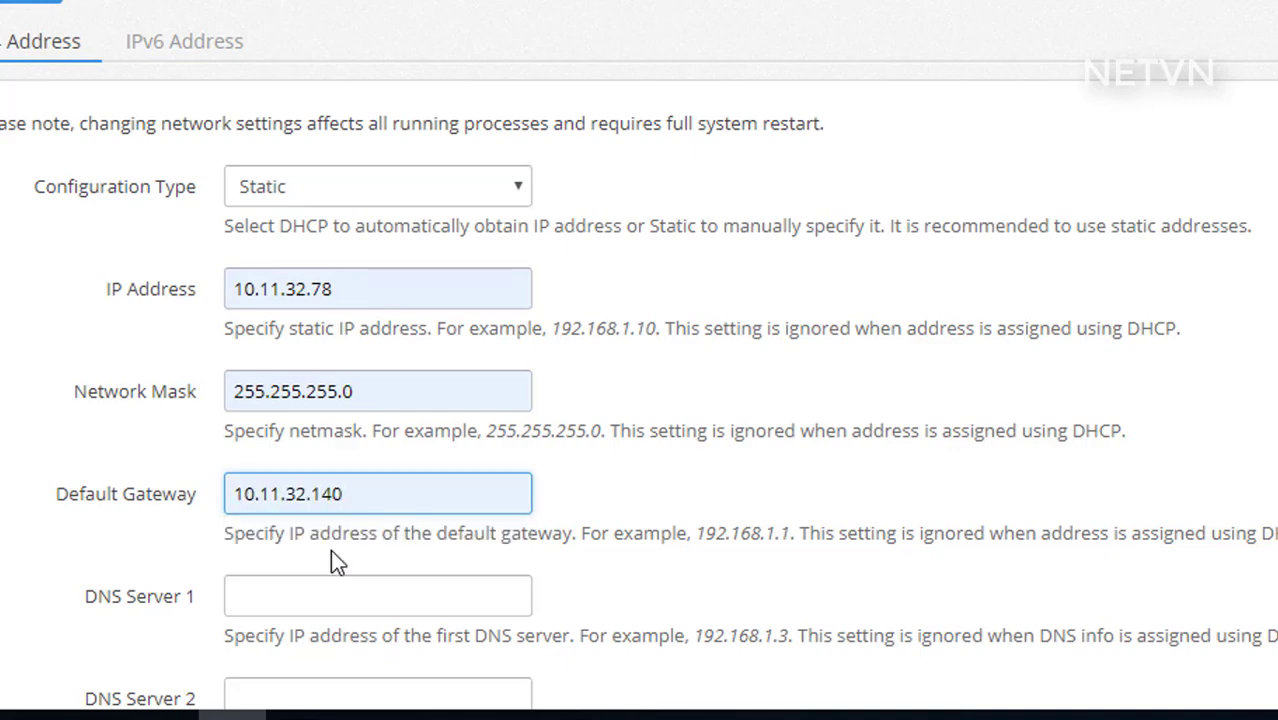
pyautogui.click(322, 594)
pyautogui.click(303, 652)
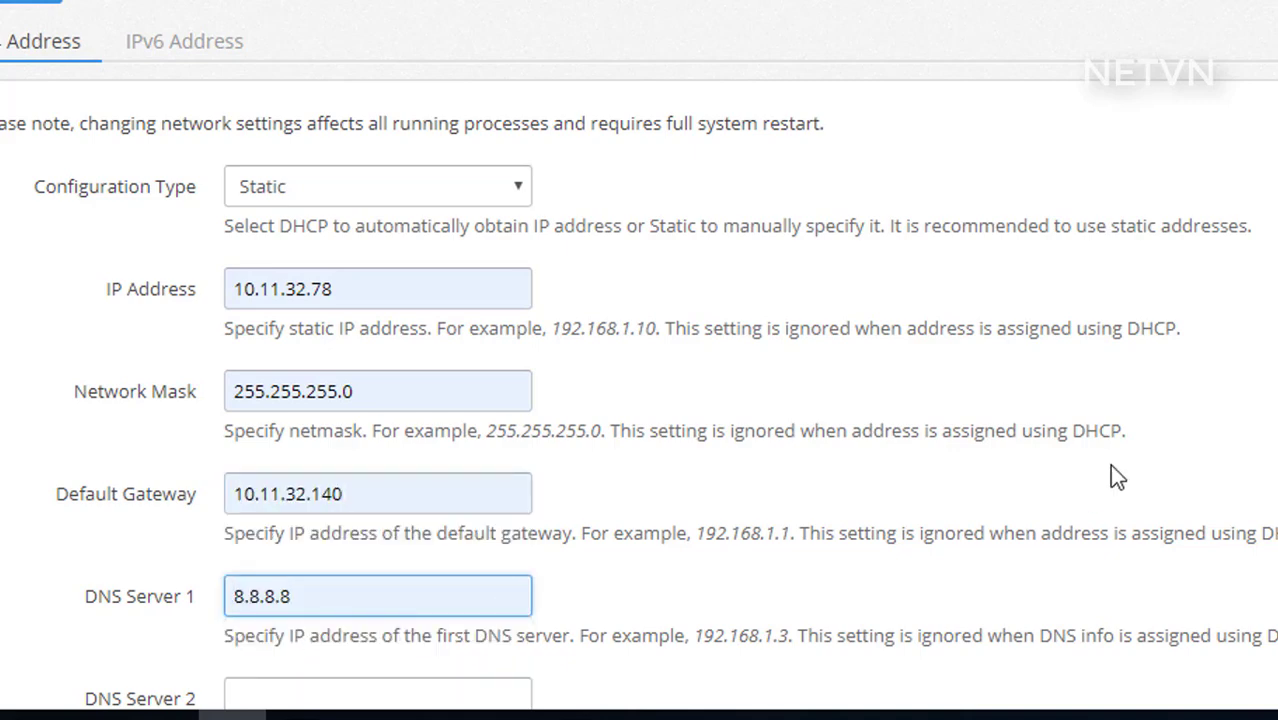
pyautogui.scroll(-3, 985, 268)
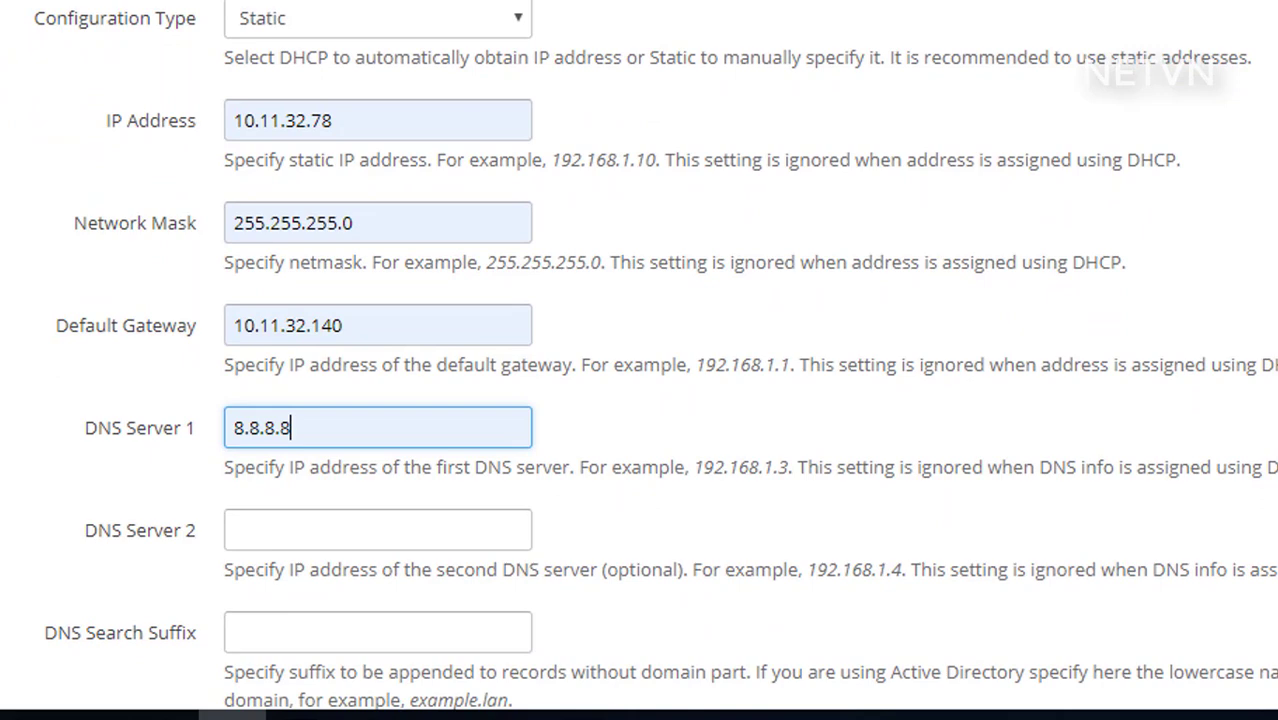
pyautogui.click(469, 521)
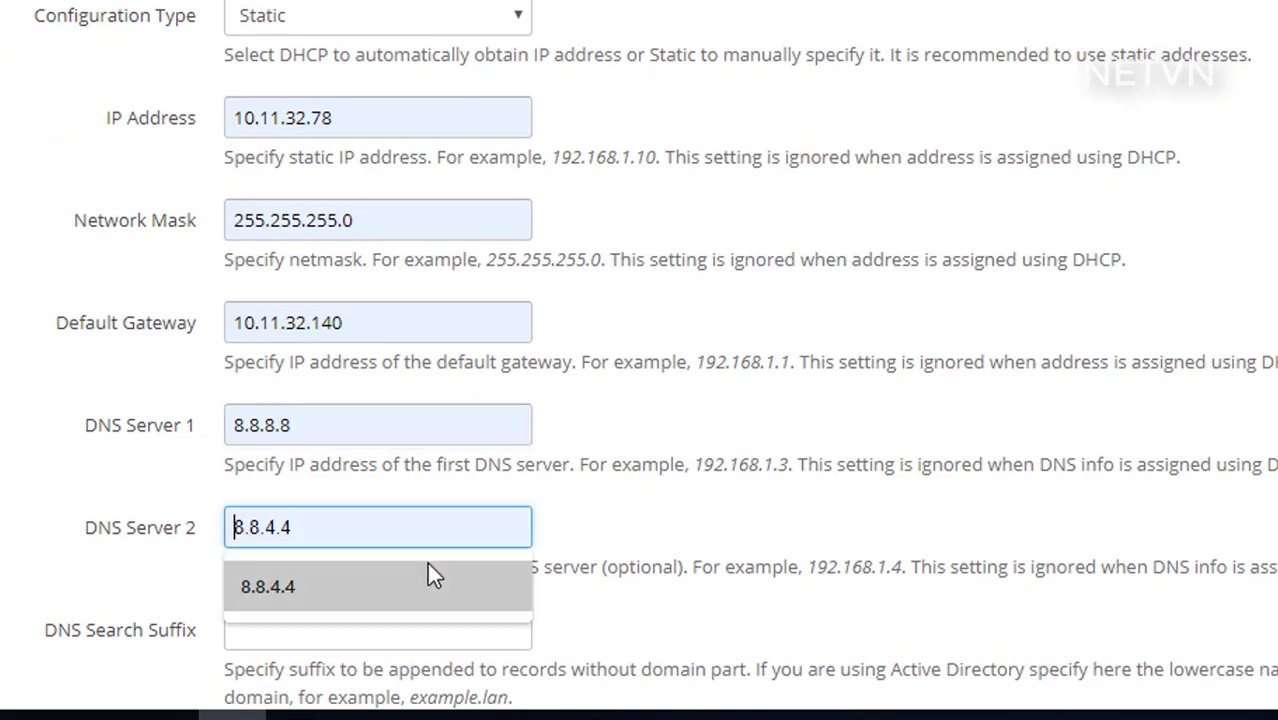
pyautogui.click(427, 565)
pyautogui.scroll(-3, 786, 447)
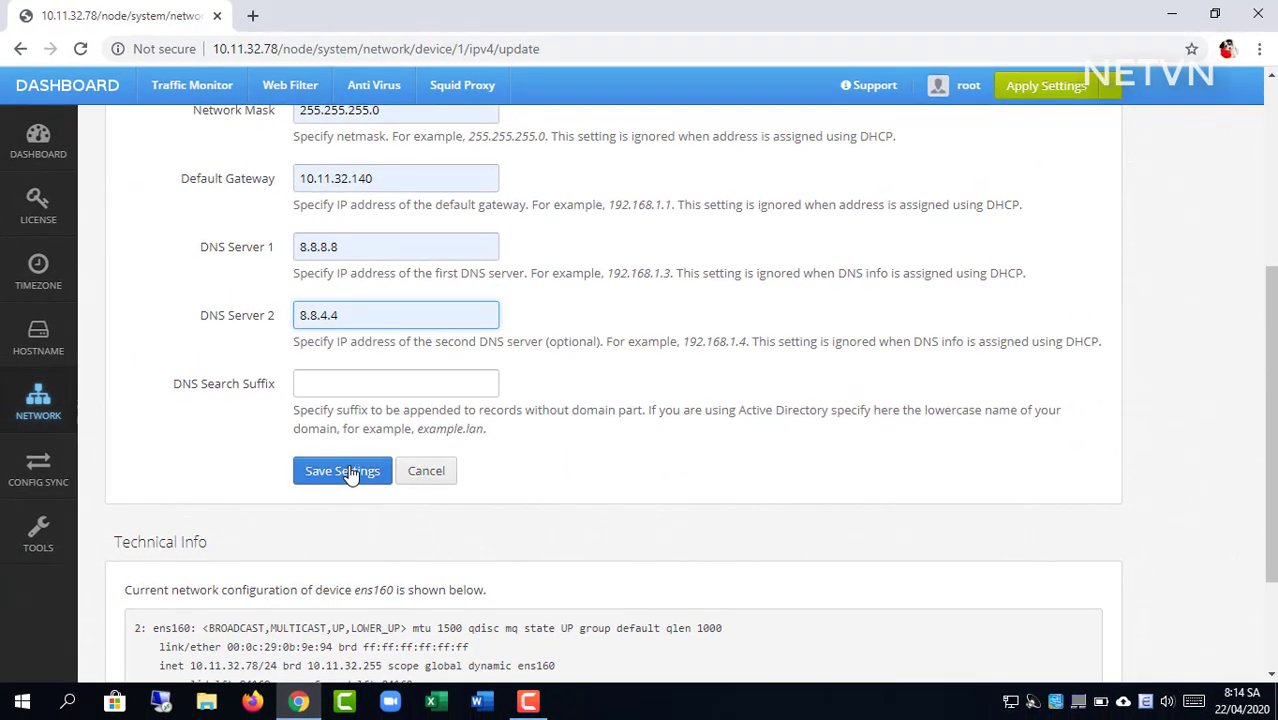
pyautogui.click(347, 472)
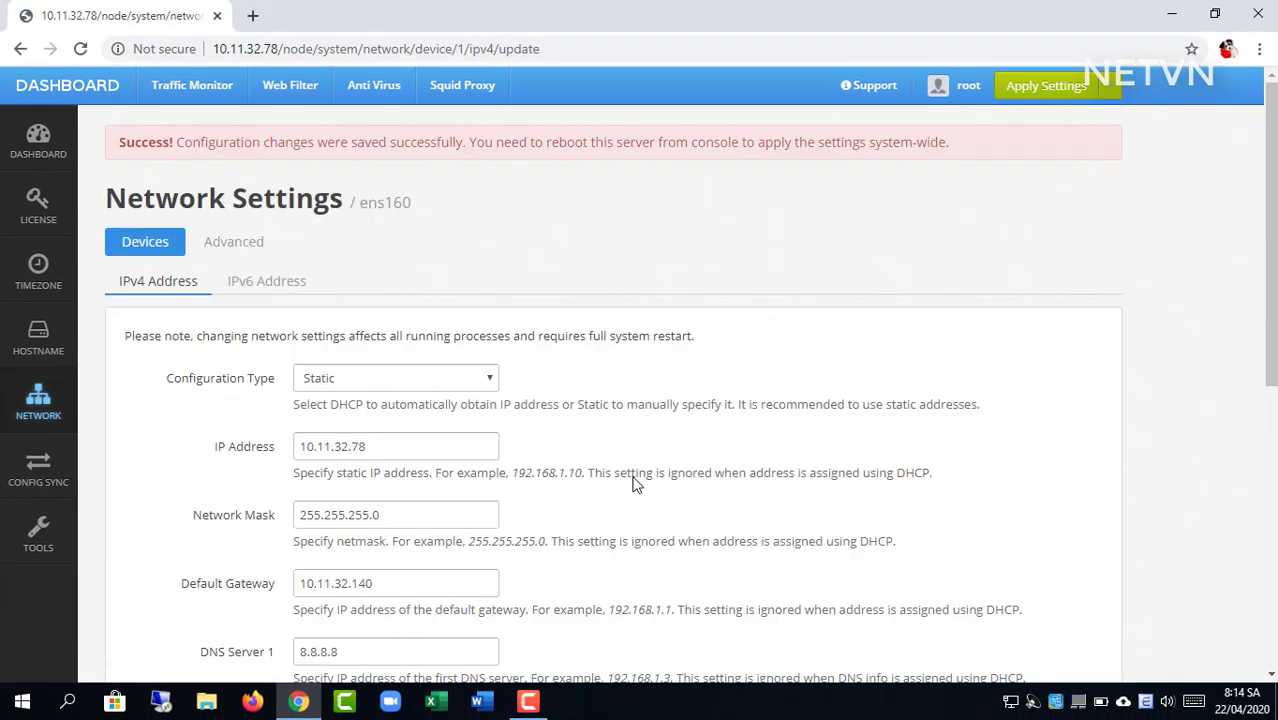
pyautogui.click(1040, 86)
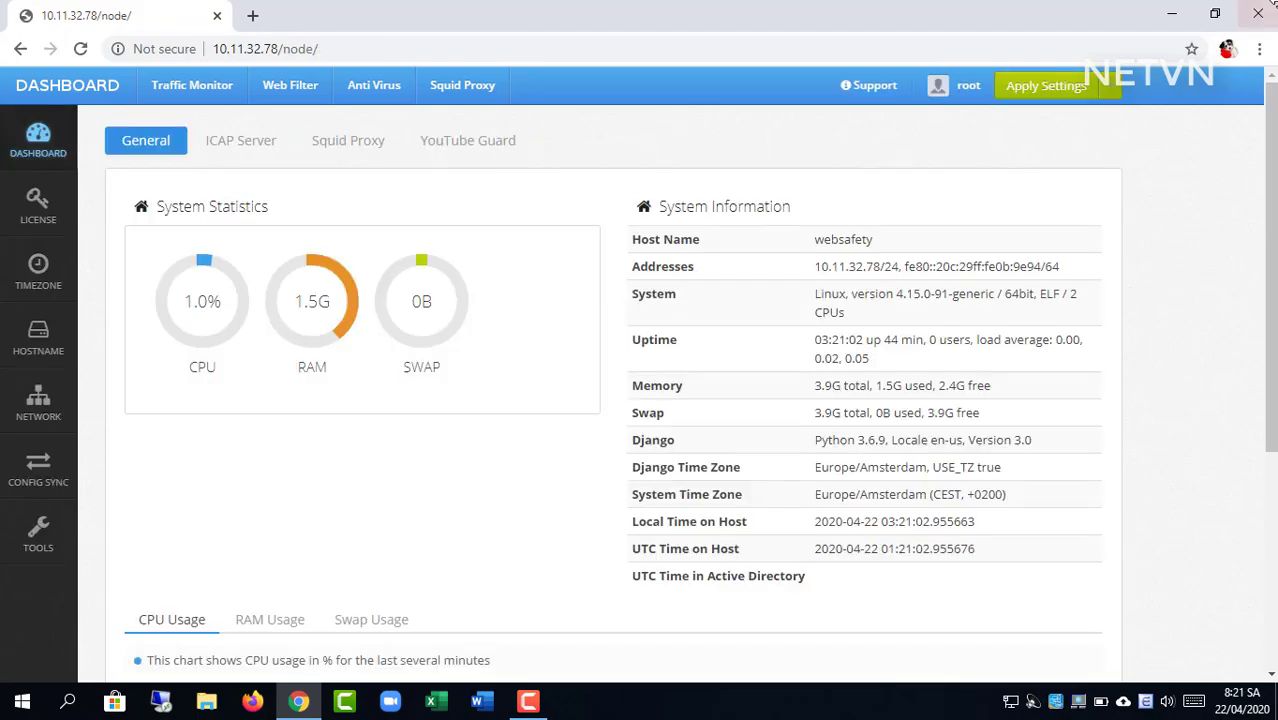
# Turn on the manual proxy server in Windows Proxy settings.
pyautogui.click(1178, 16)
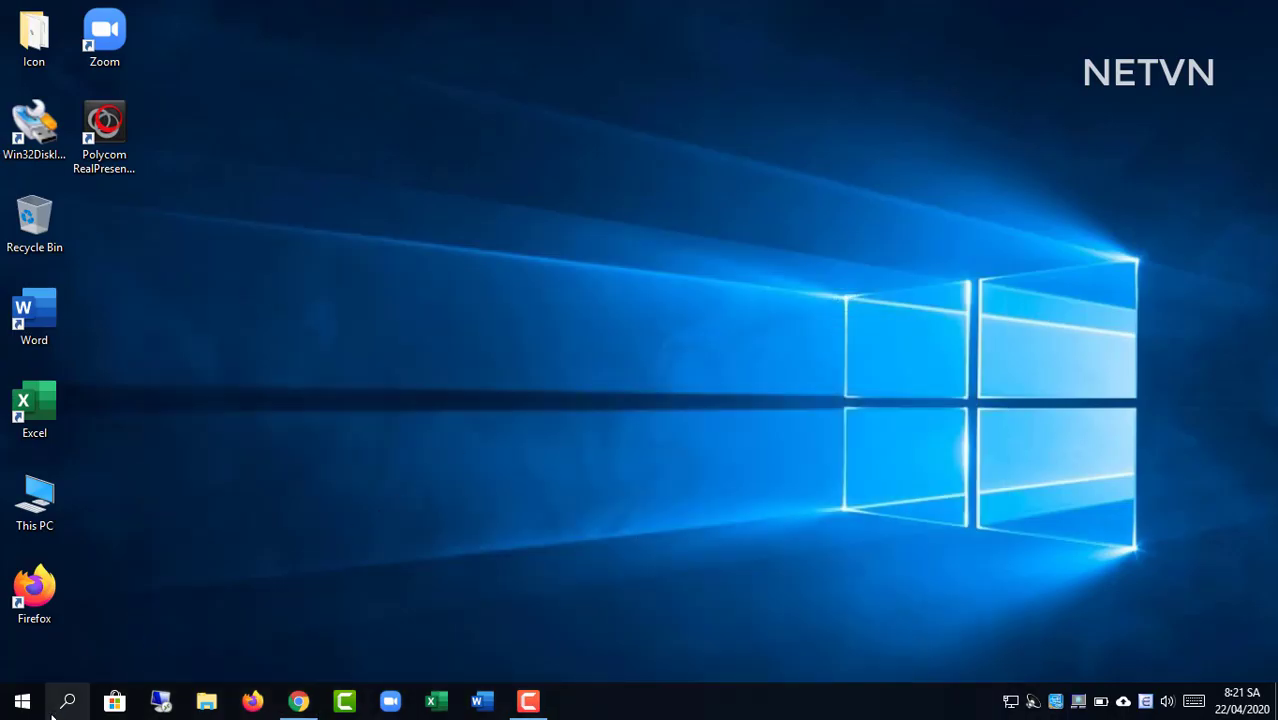
pyautogui.click(58, 706)
pyautogui.write('pro')
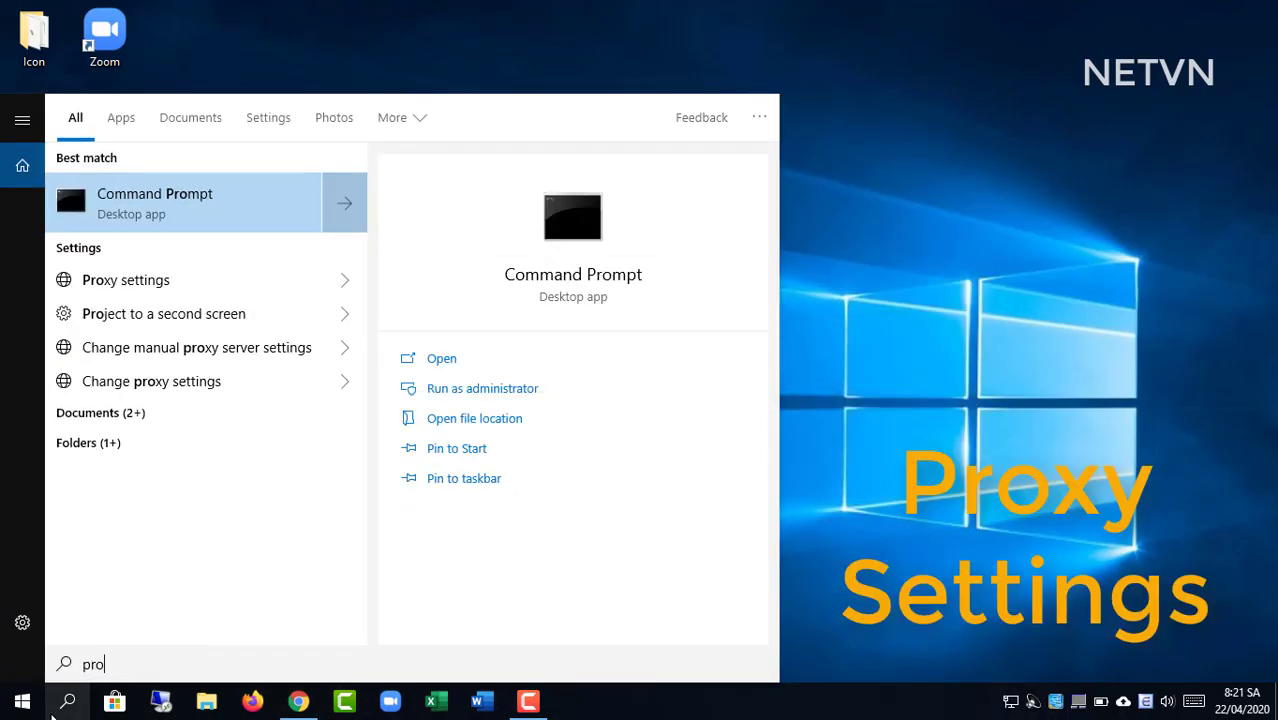
pyautogui.write('xy')
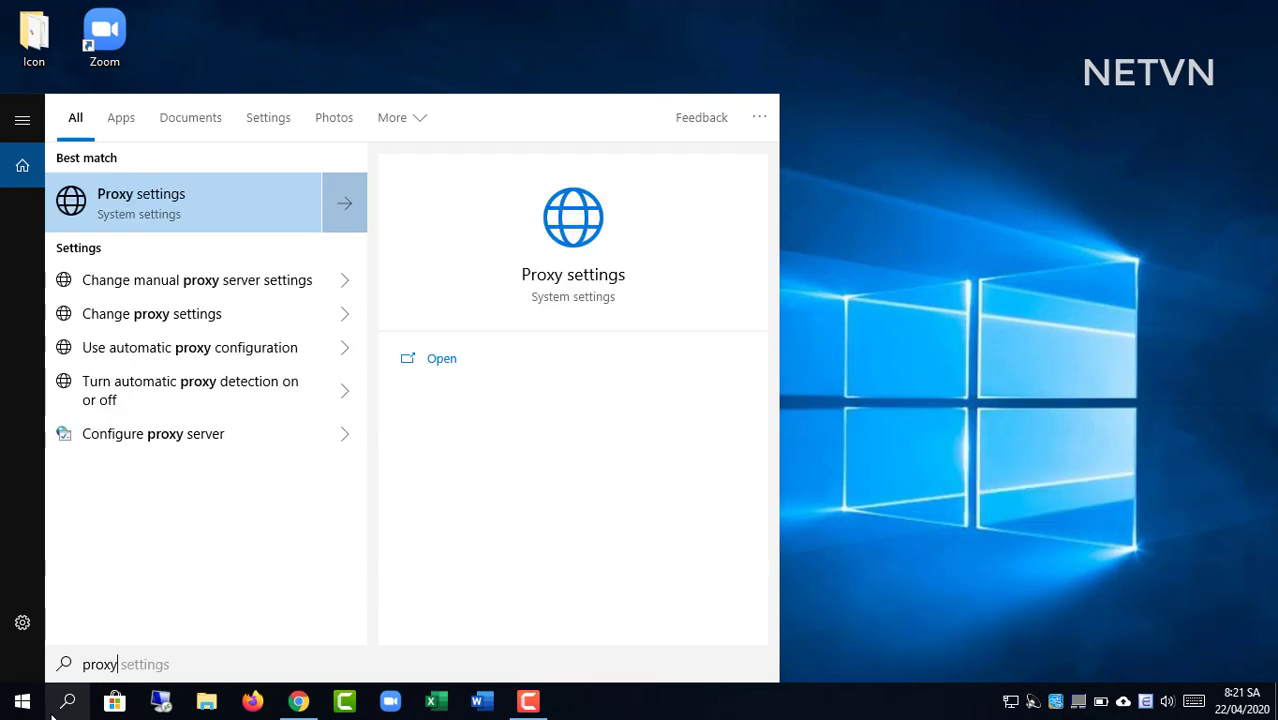
pyautogui.click(575, 275)
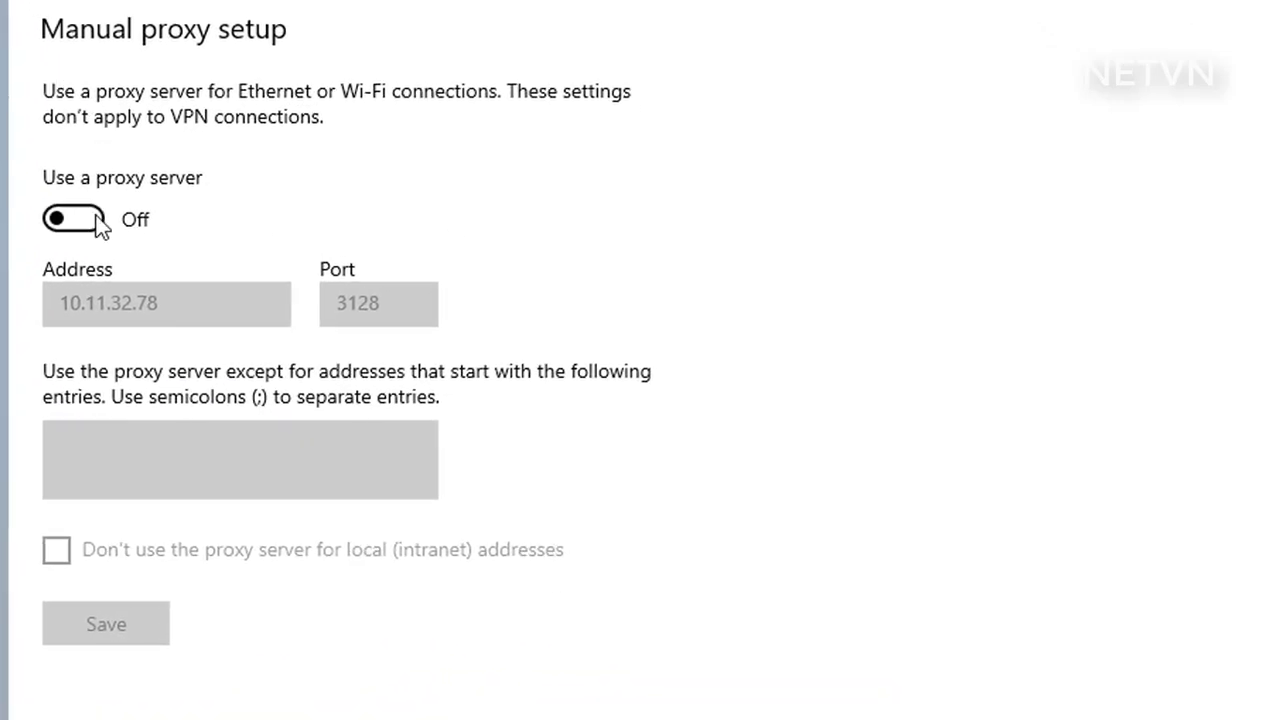
pyautogui.click(100, 222)
# Check the proxy address 10.11.32.78 and port 3128 against the dashboard, then save.
pyautogui.click(180, 301)
pyautogui.moveTo(180, 301); pyautogui.dragTo(16, 282)
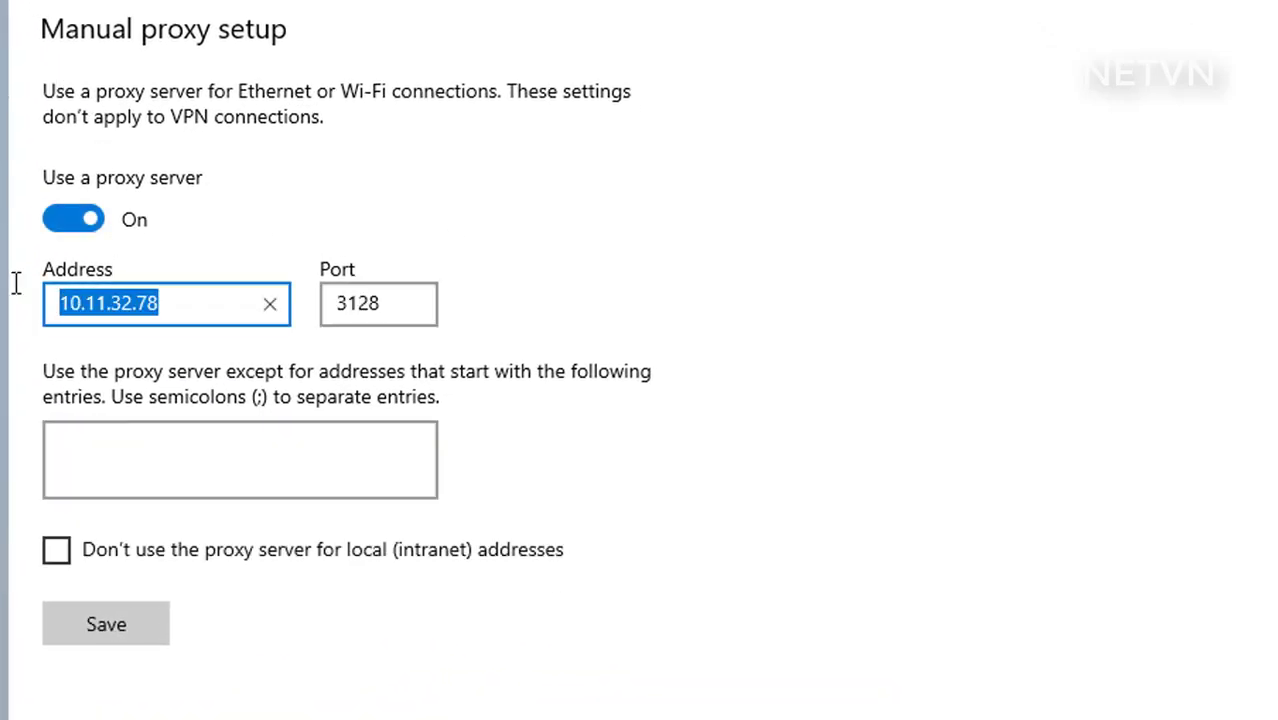
pyautogui.moveTo(391, 314); pyautogui.dragTo(322, 303)
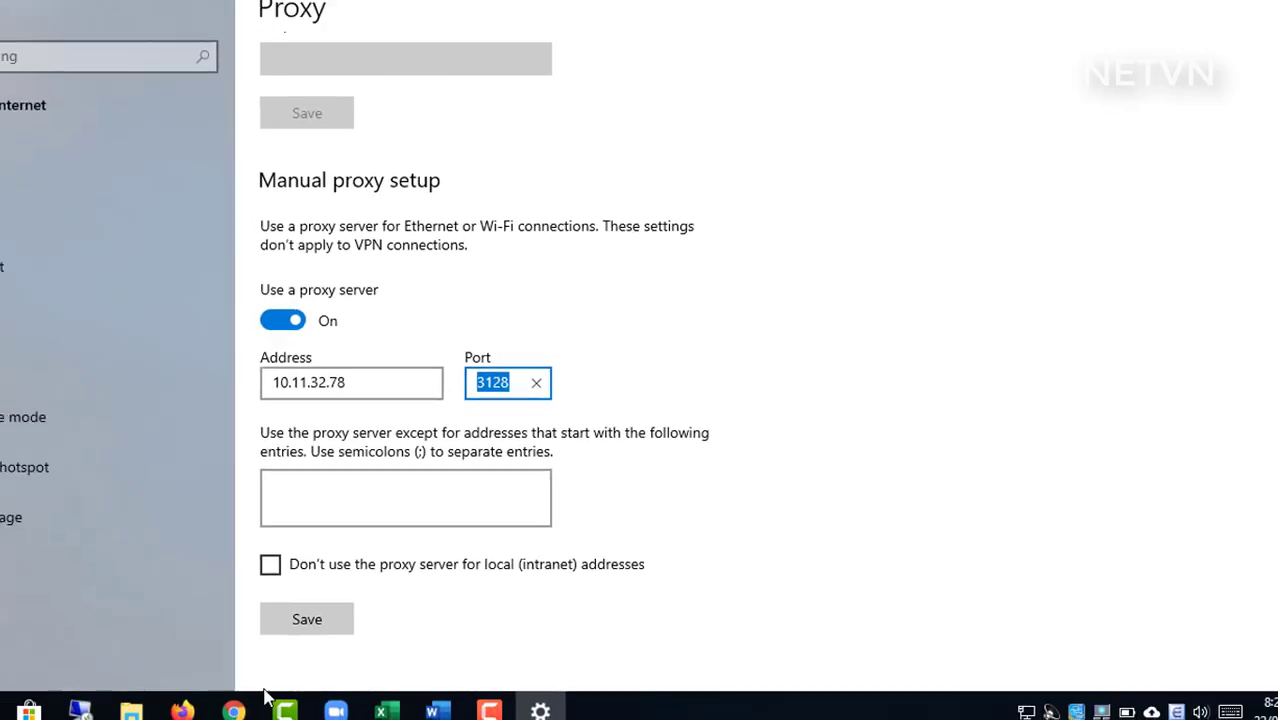
pyautogui.click(268, 697)
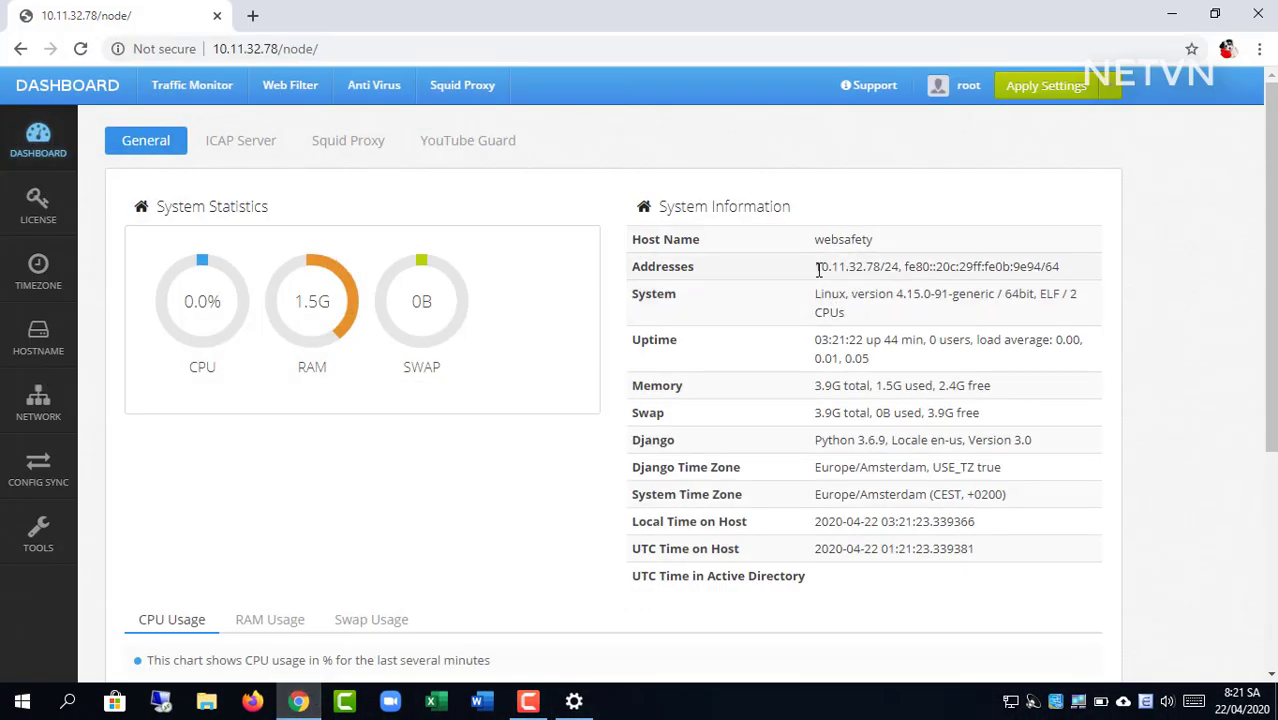
pyautogui.moveTo(817, 268); pyautogui.dragTo(893, 272)
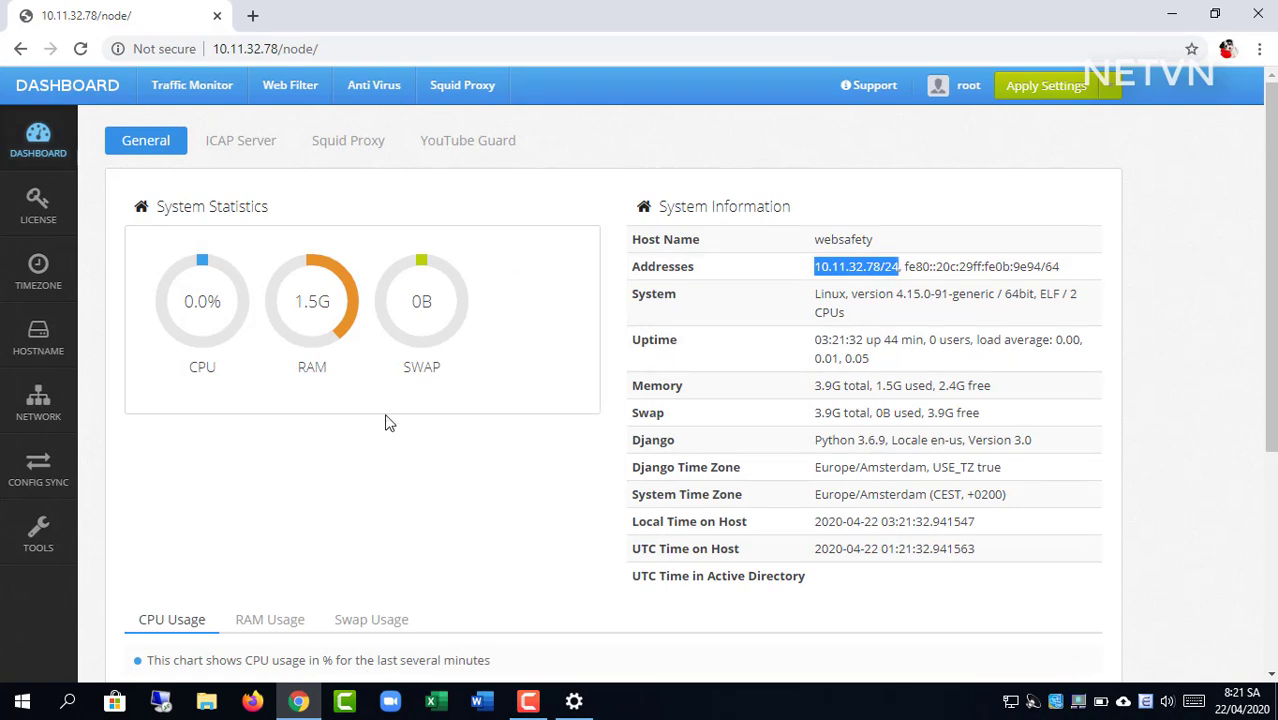
pyautogui.click(574, 701)
pyautogui.moveTo(410, 404); pyautogui.dragTo(320, 404)
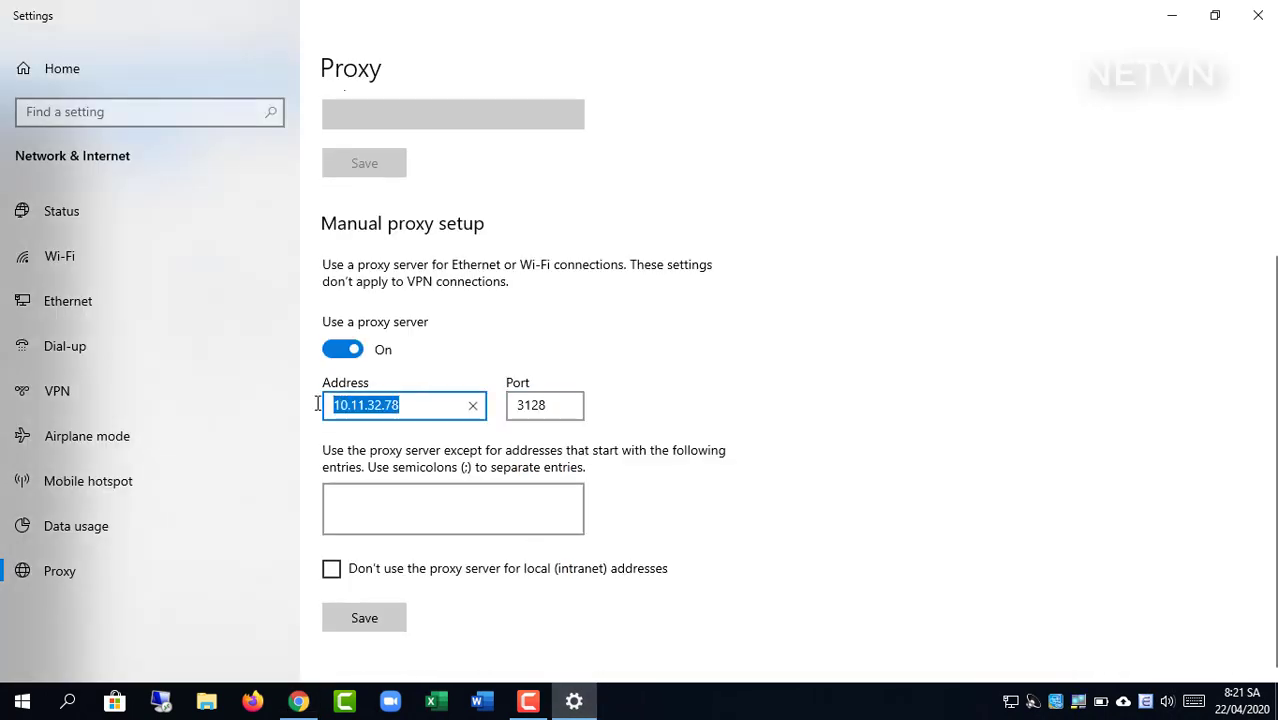
pyautogui.click(383, 630)
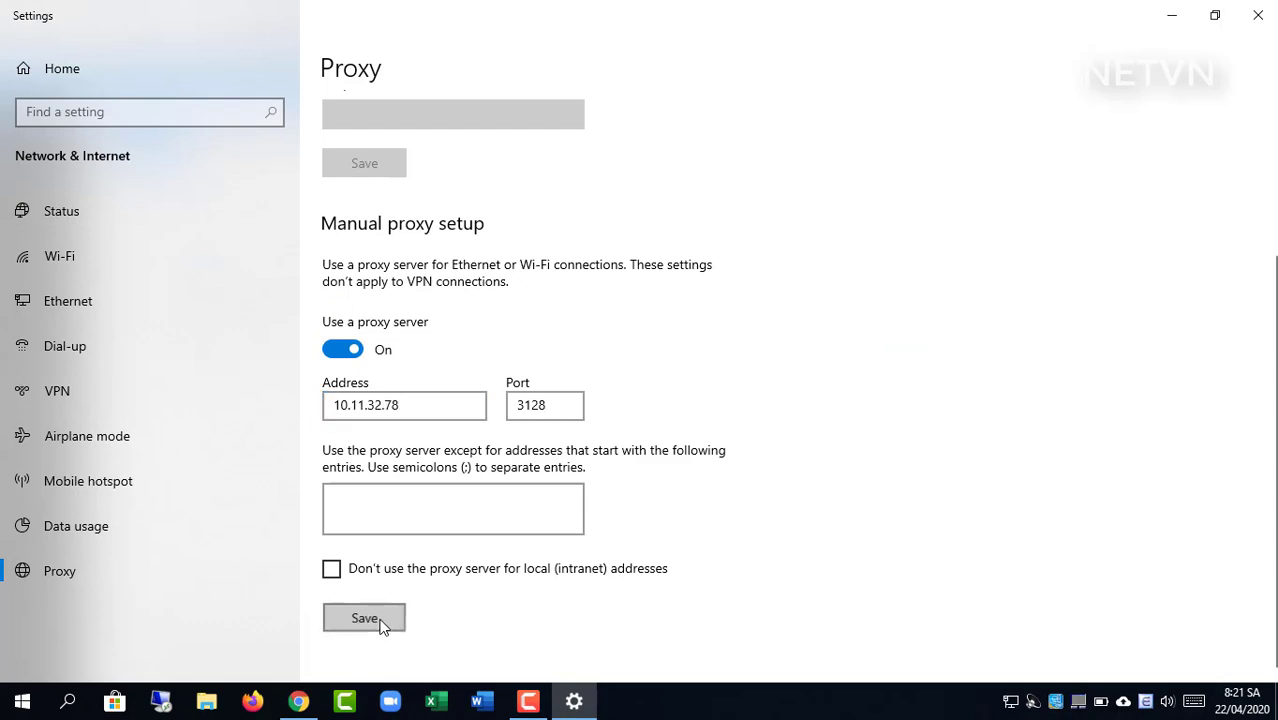
# Close Settings and load playboy.com in a new Chrome tab to test blocking.
pyautogui.click(1268, 10)
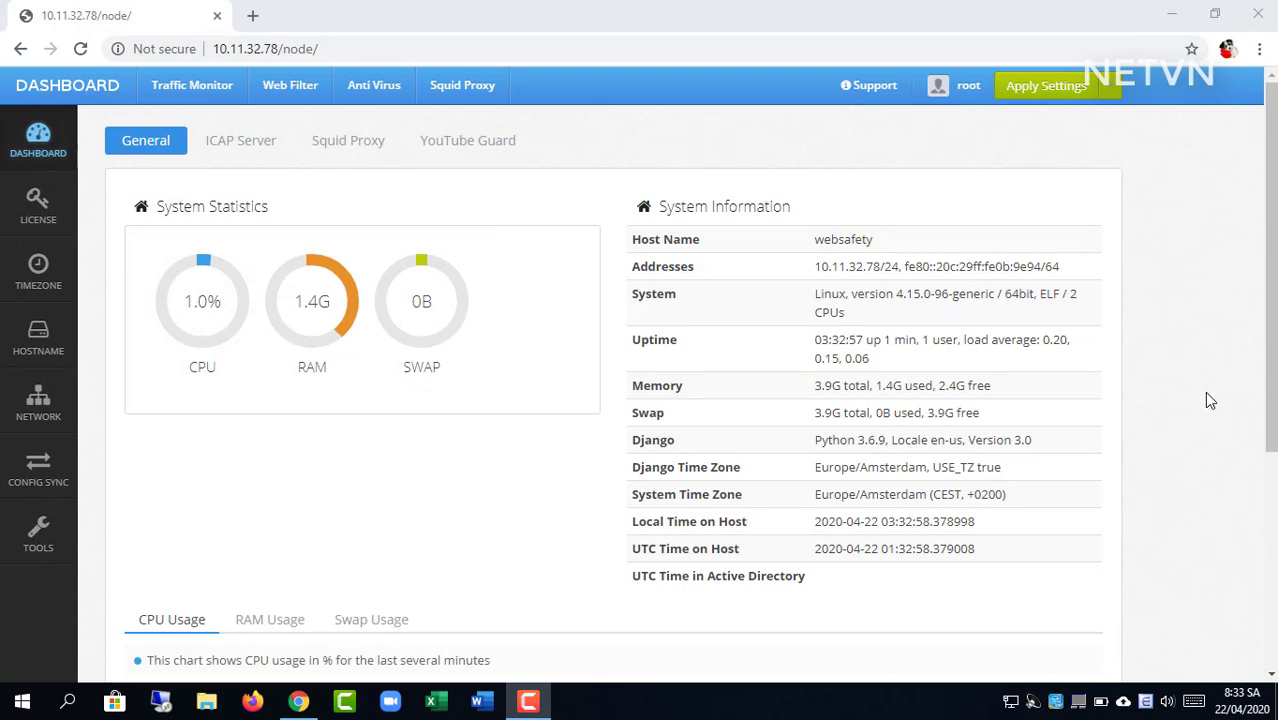
pyautogui.click(253, 15)
pyautogui.write('play')
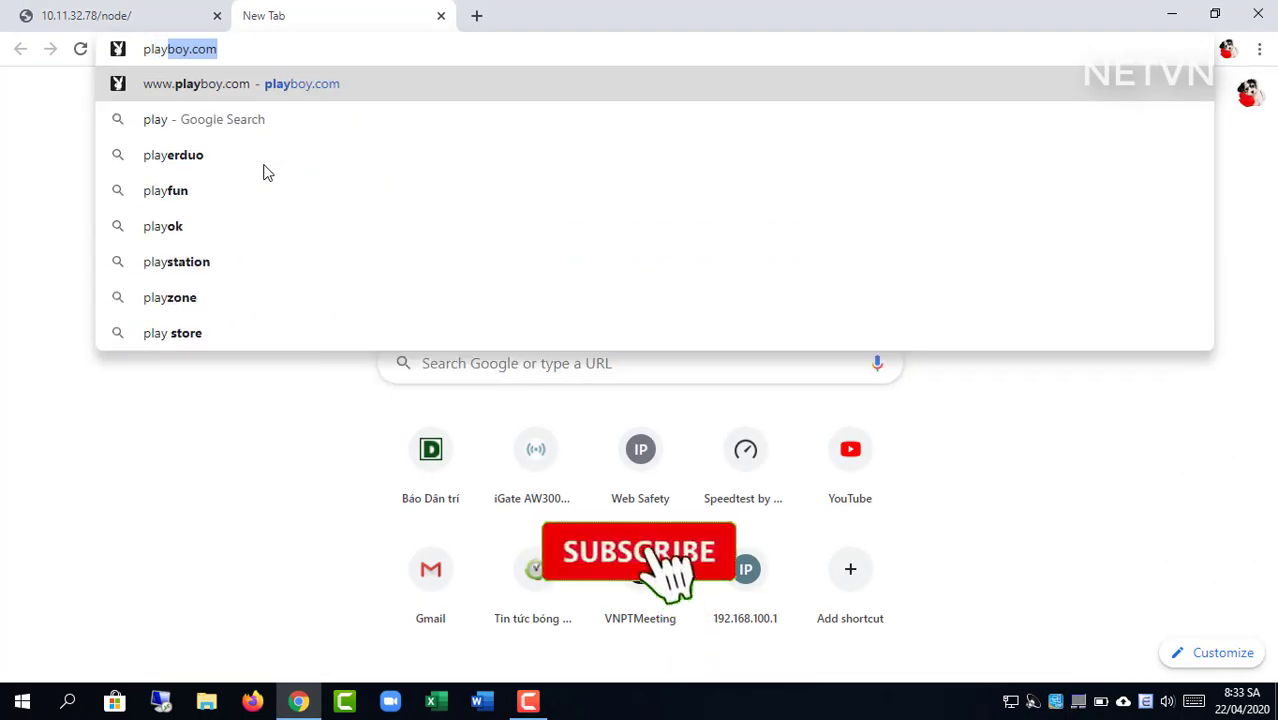
pyautogui.write('boy.com')
pyautogui.press('Return')
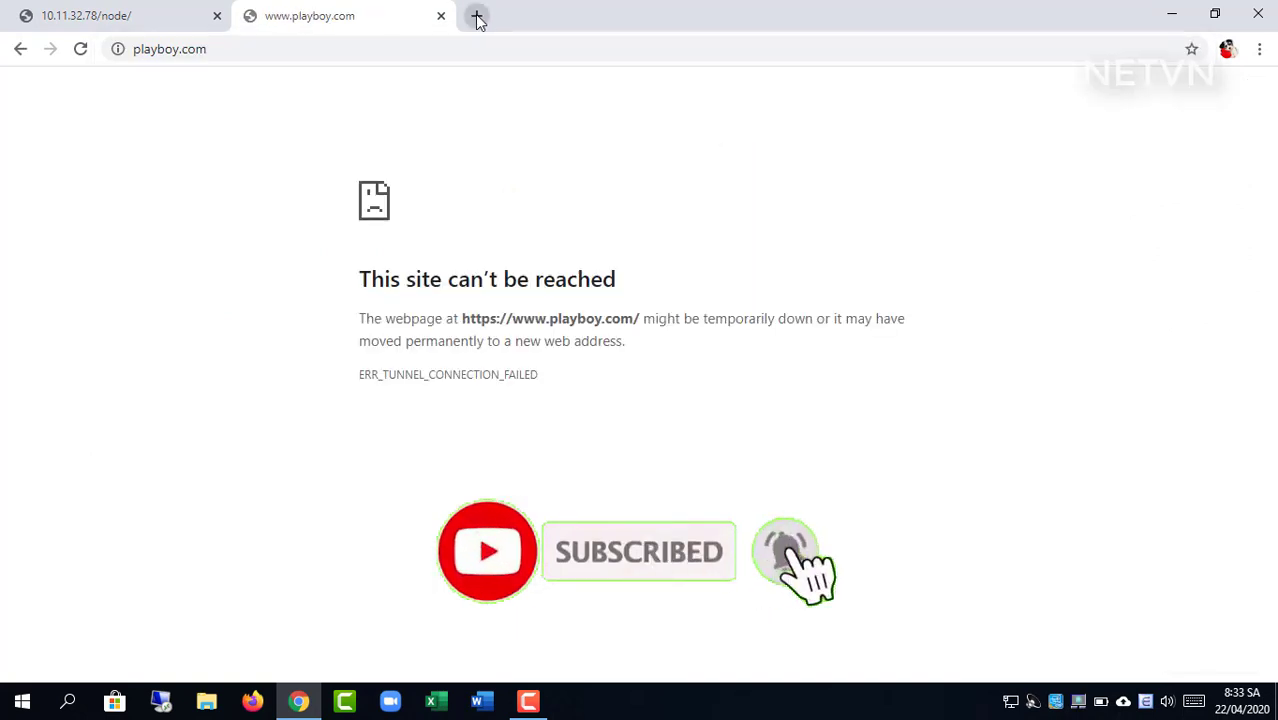
# Load bbc.com in another tab to confirm normal sites work.
pyautogui.click(476, 15)
pyautogui.write('bbc.co')
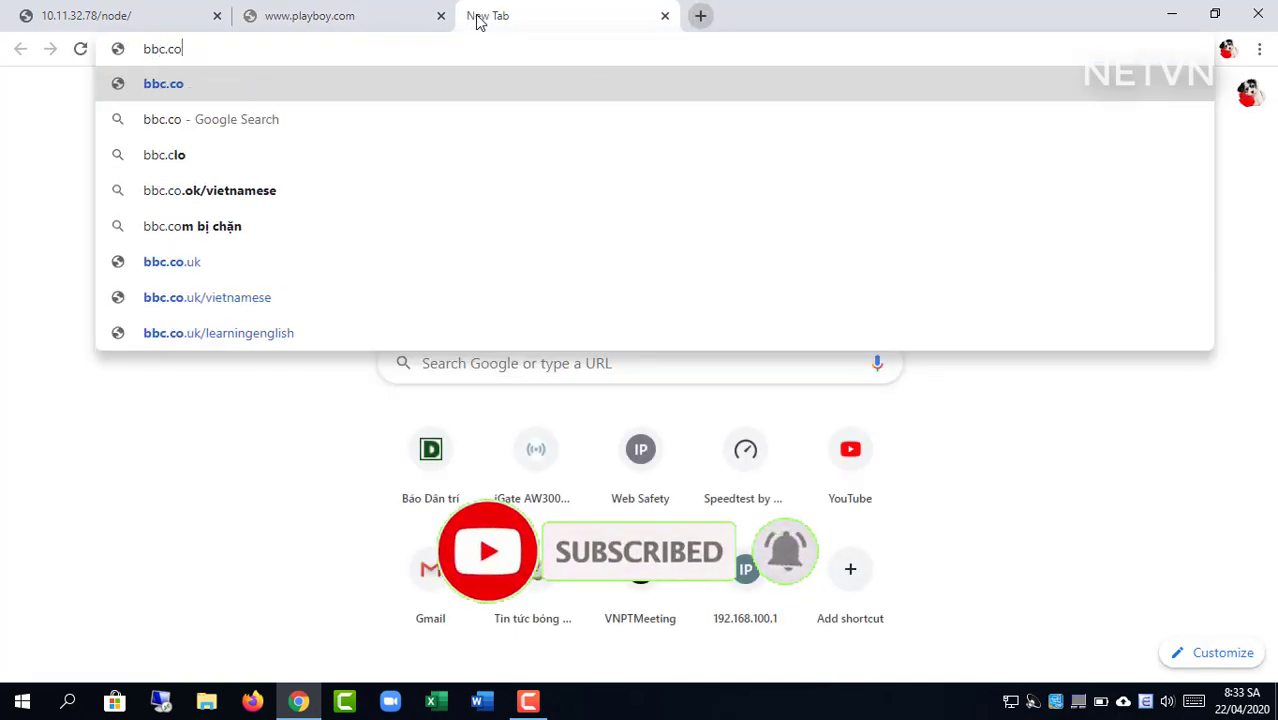
pyautogui.write('m')
pyautogui.press('Return')
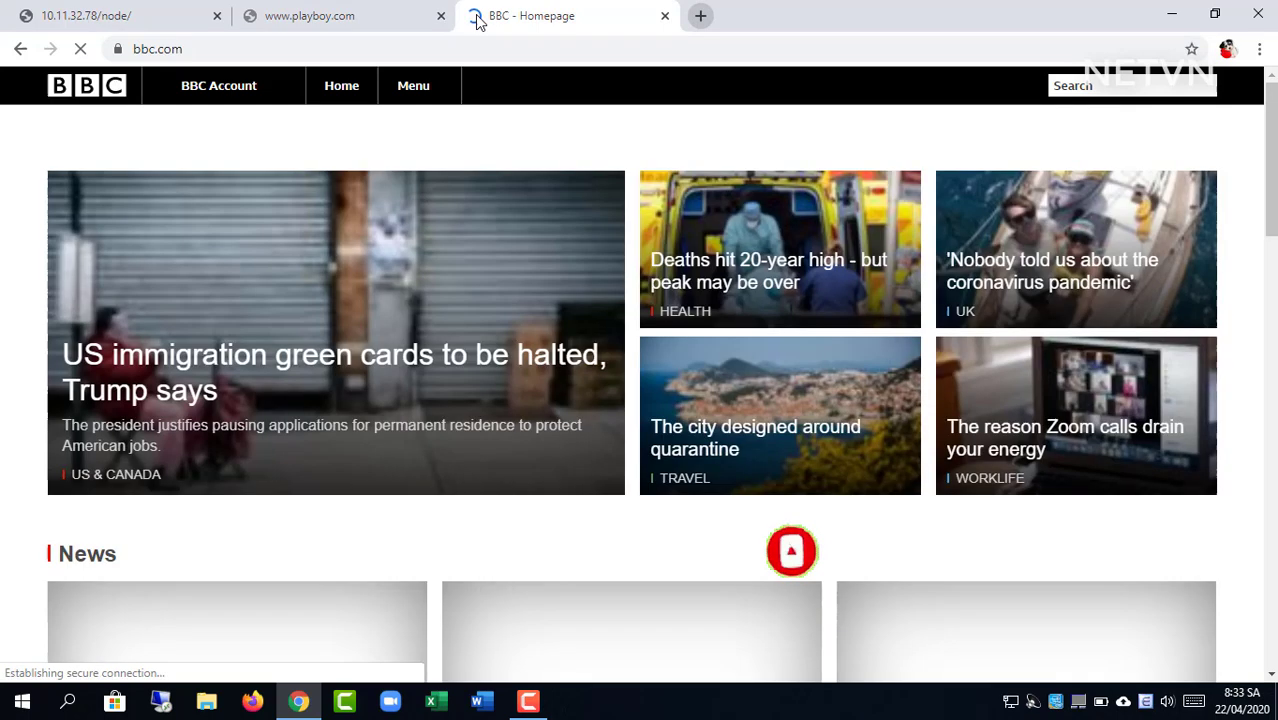